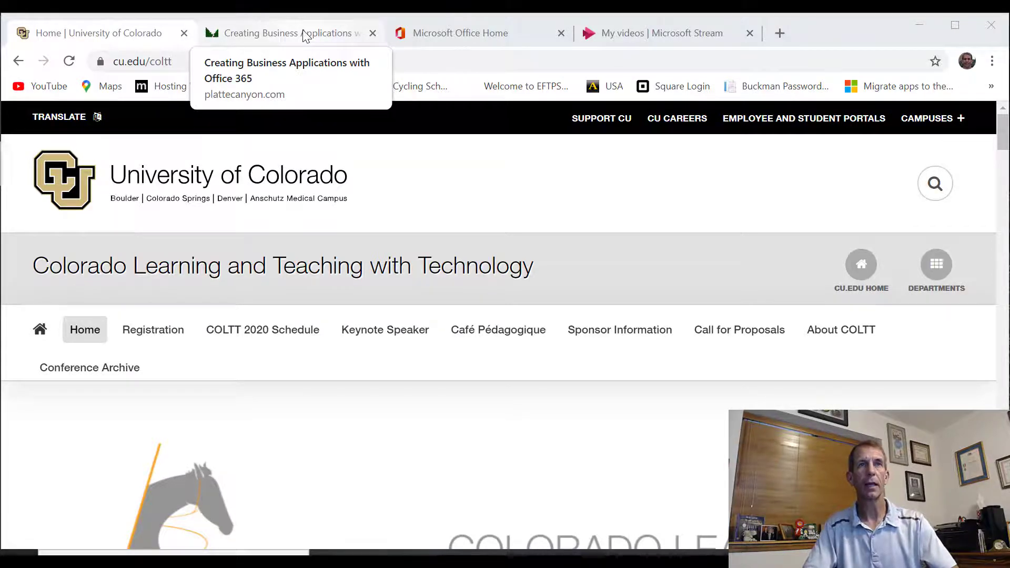
View the Office 365 book page and the Office home page, ending on the My videos page in Microsoft Stream
click(306, 35)
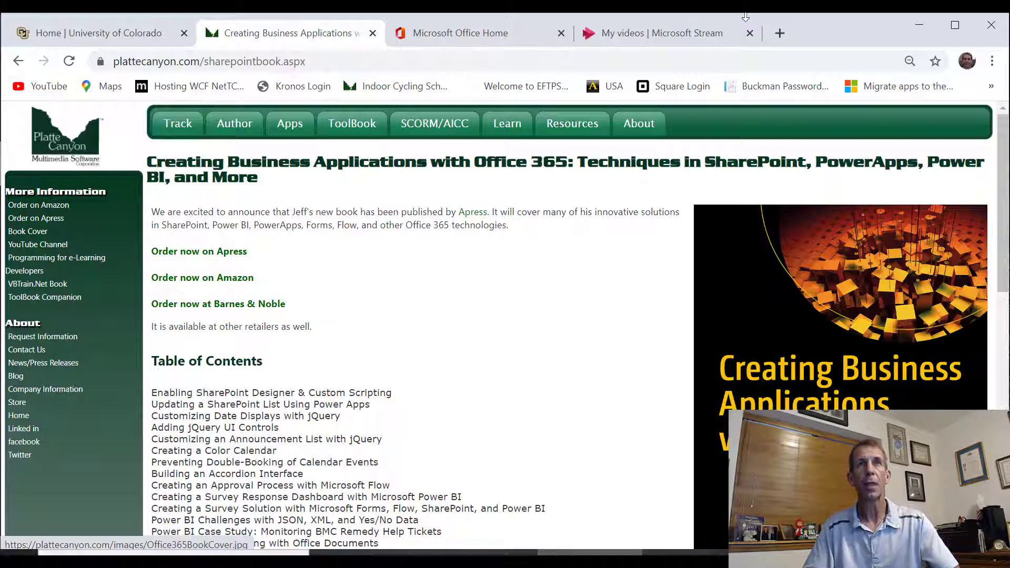
click(428, 37)
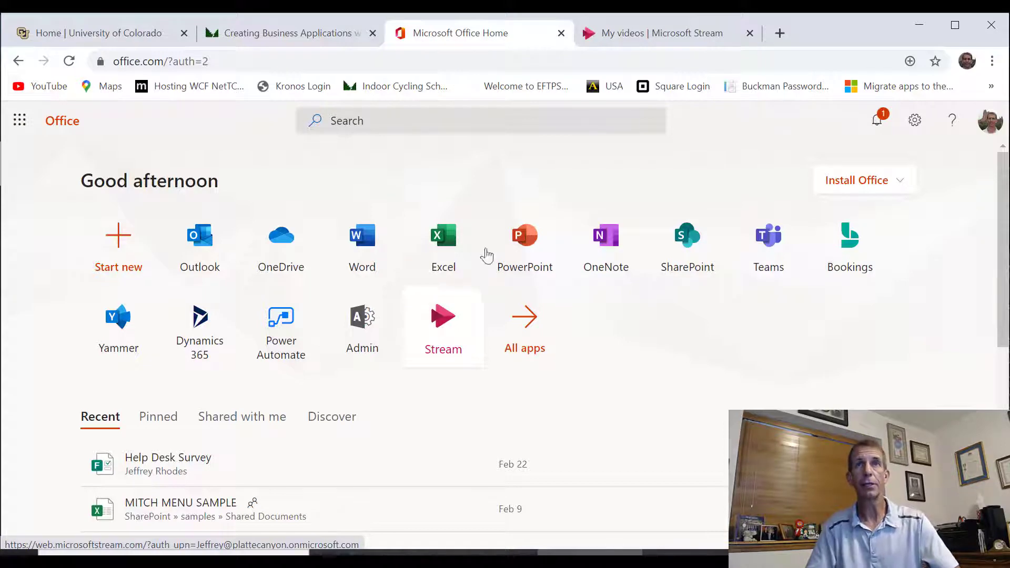
click(622, 46)
click(688, 182)
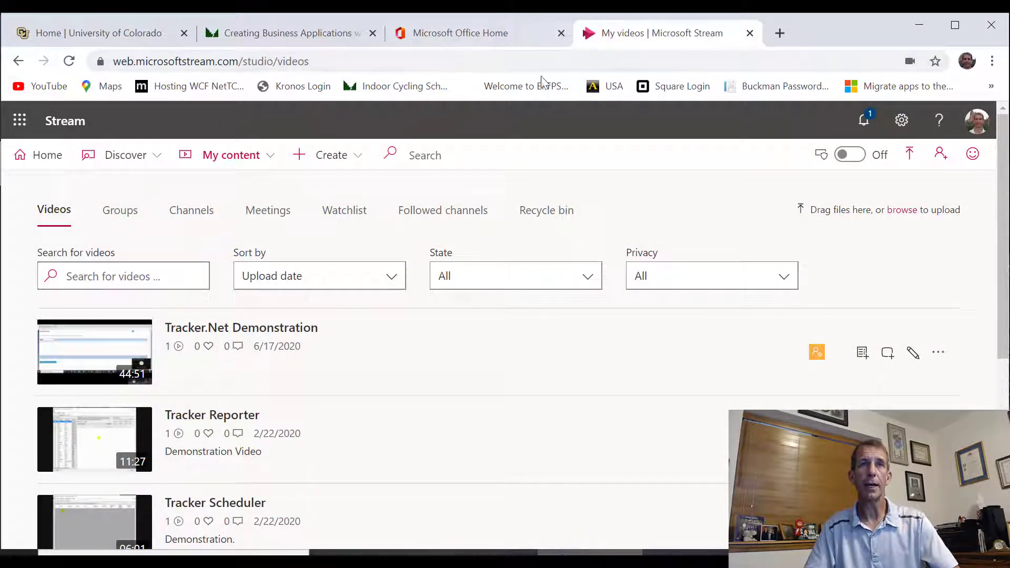
Open Stream's tool for recording the screen and dismiss the usage terms notice
click(266, 167)
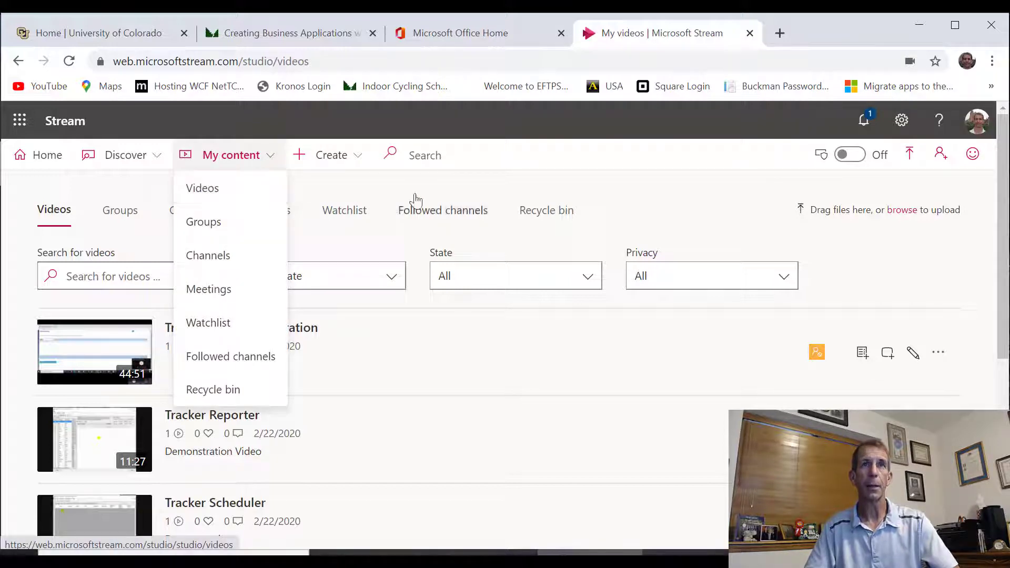
click(480, 161)
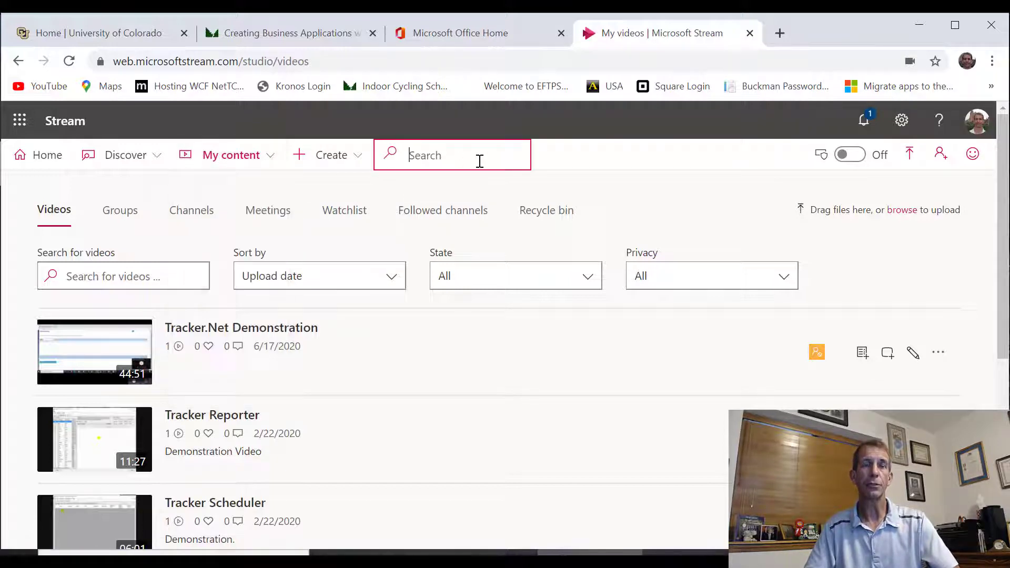
click(360, 167)
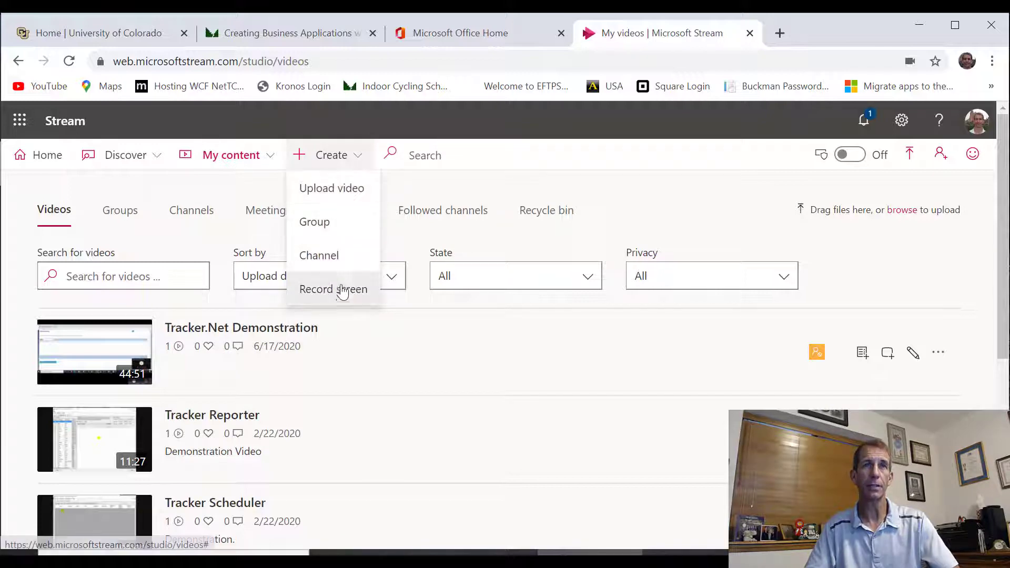
click(342, 293)
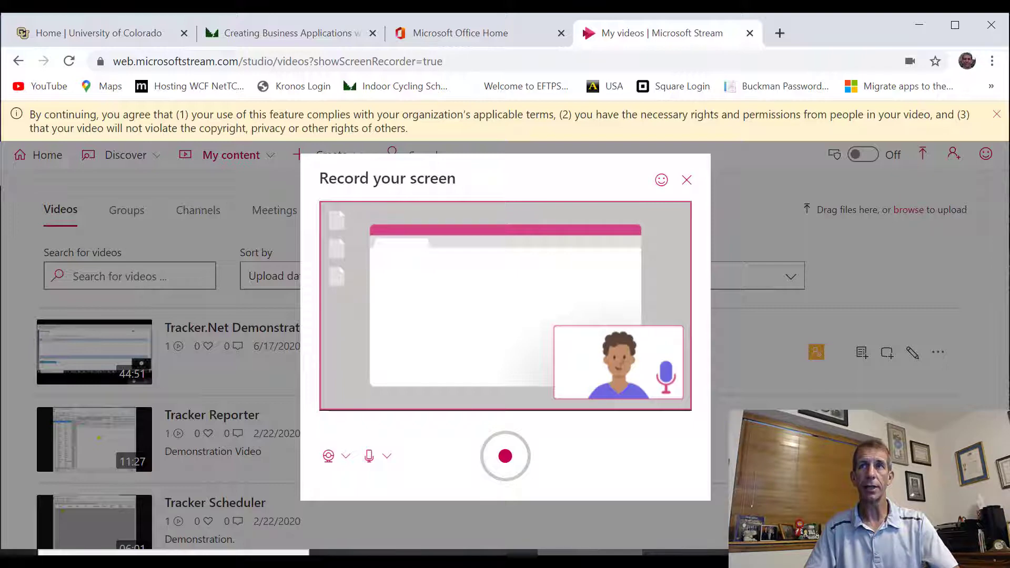
click(997, 115)
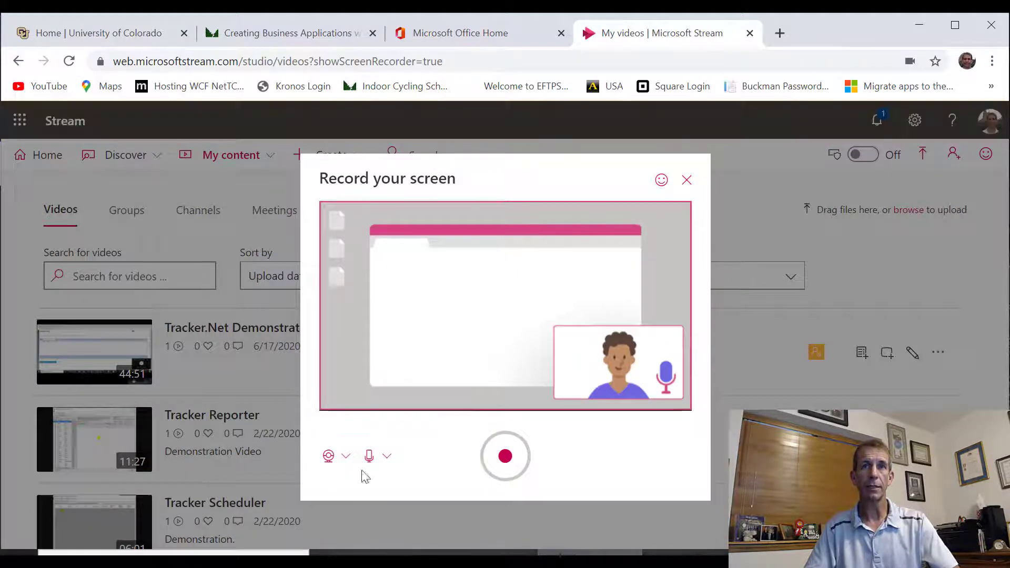
Look at the available cameras and choose Microphone (HD Pro Webcam C920) as the recording microphone
click(344, 458)
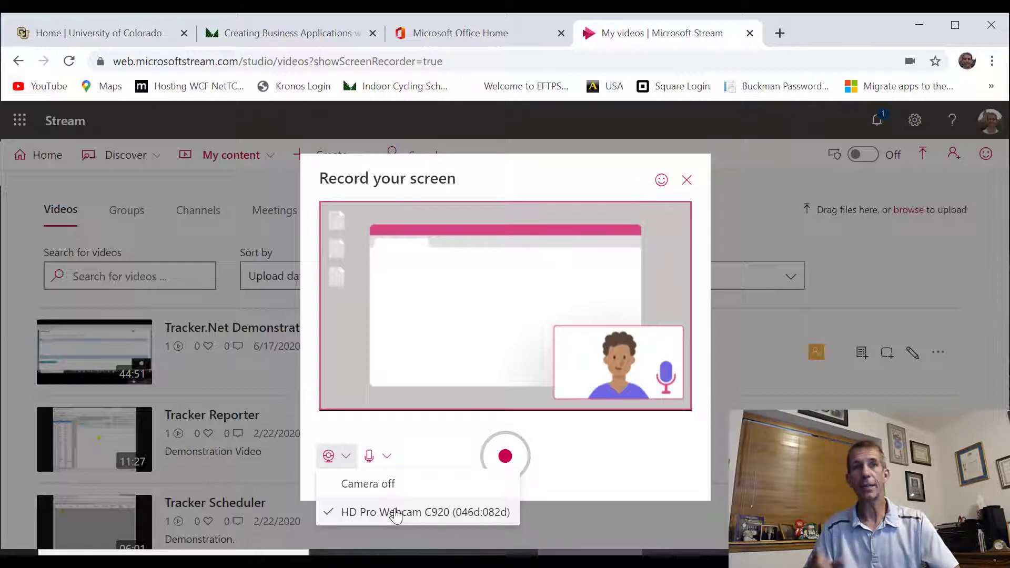
click(387, 462)
click(387, 461)
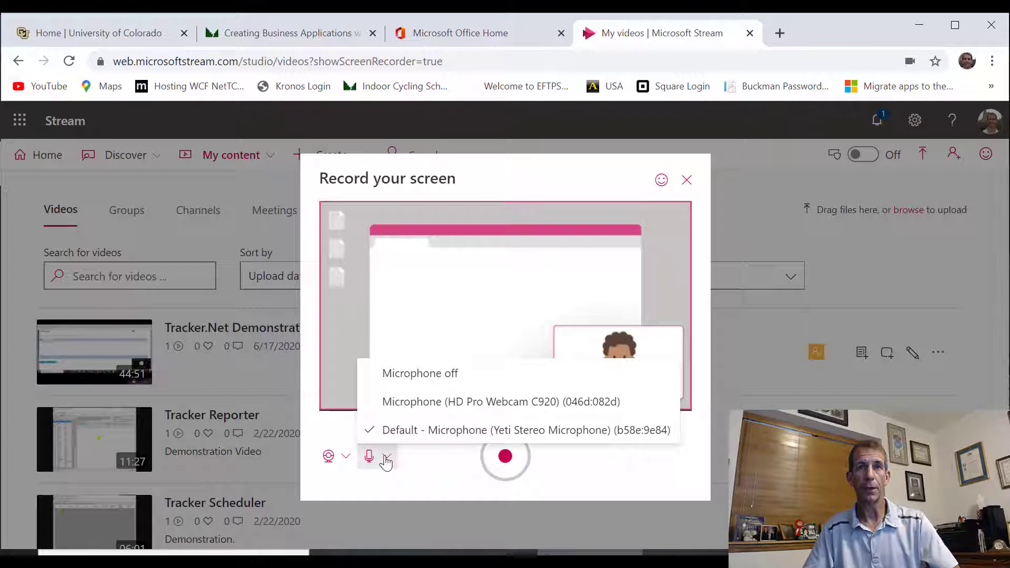
click(434, 405)
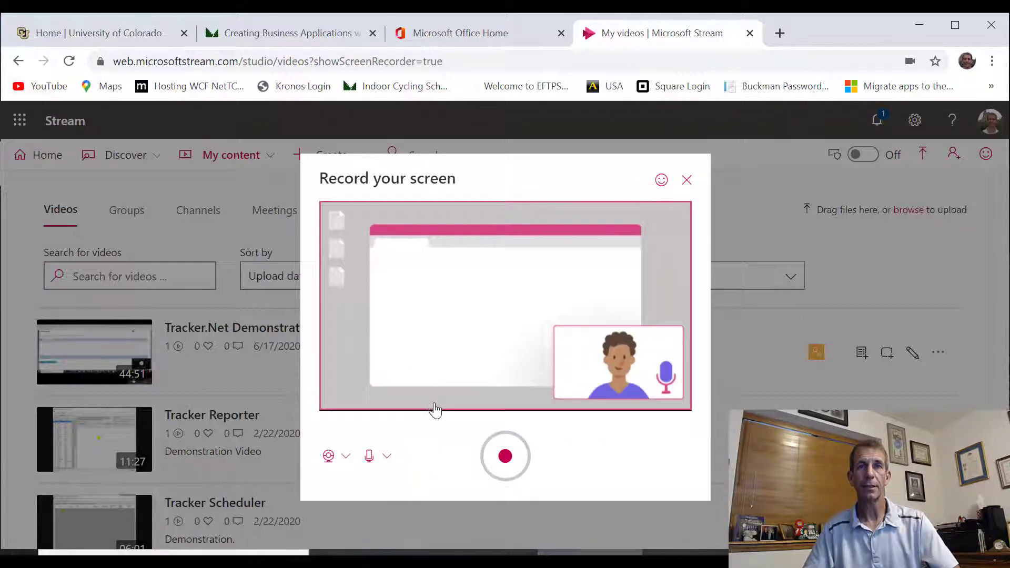
Try to start the screen recording and close the recorder
click(505, 459)
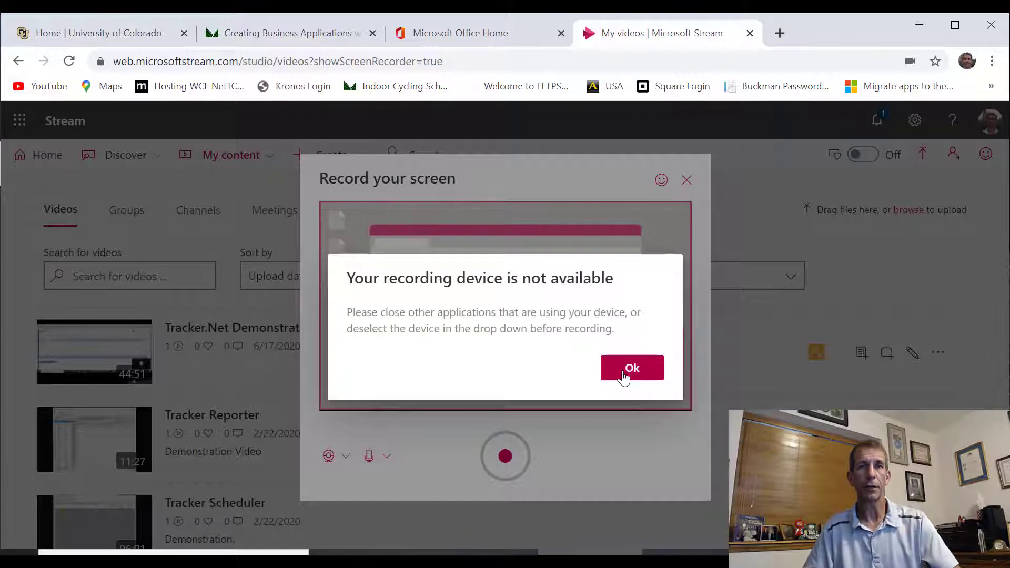
click(622, 373)
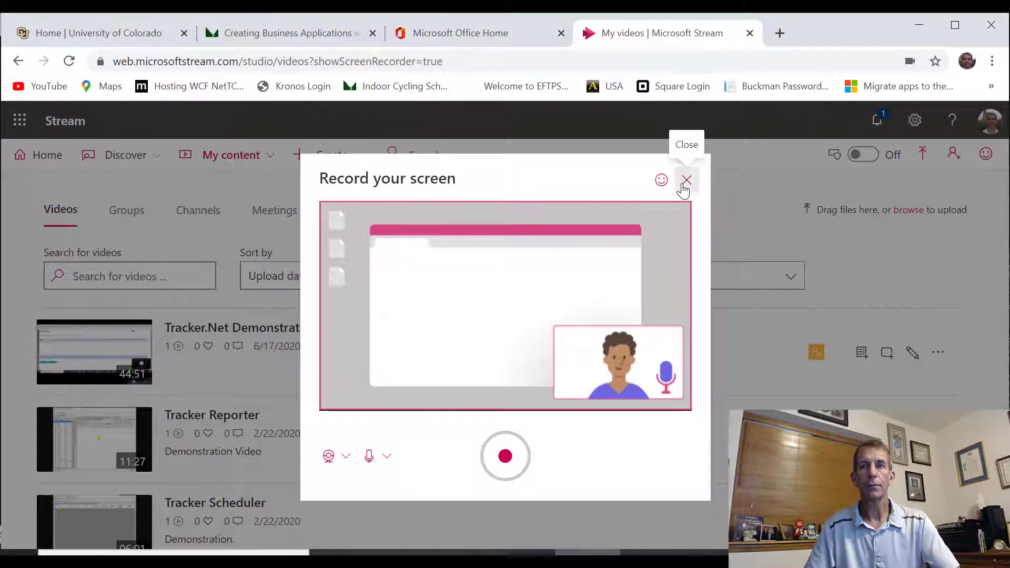
click(685, 183)
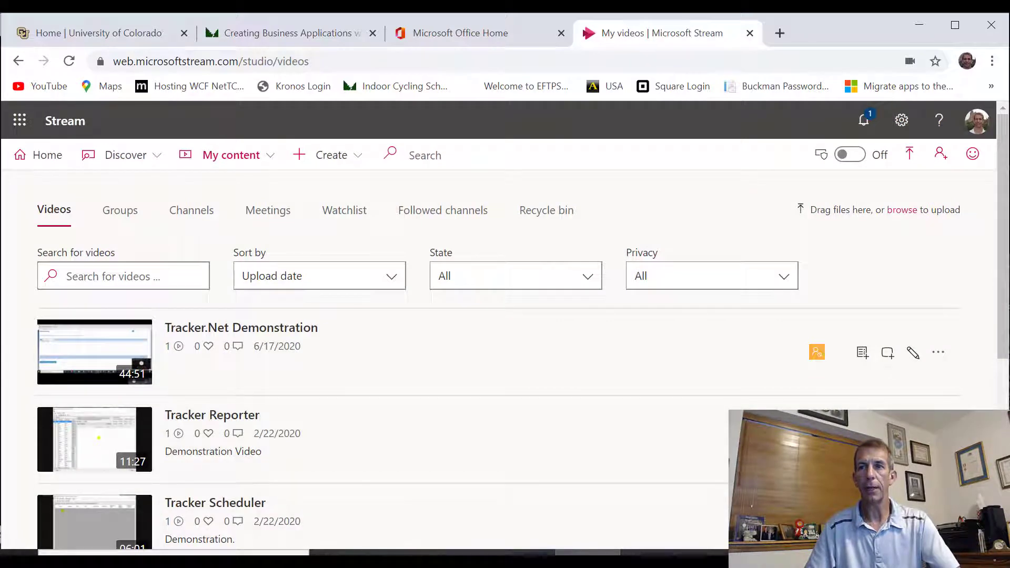
Switch to the PowerPoint slide show and advance from slide 3 to slide 5 on making a screen recording in Stream
key(alt+Tab)
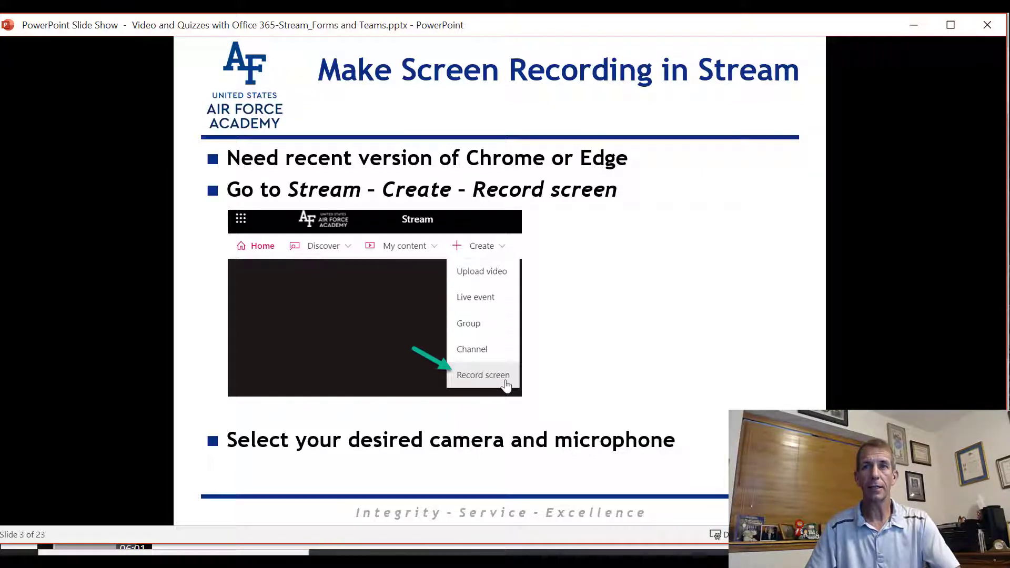
key(Right)
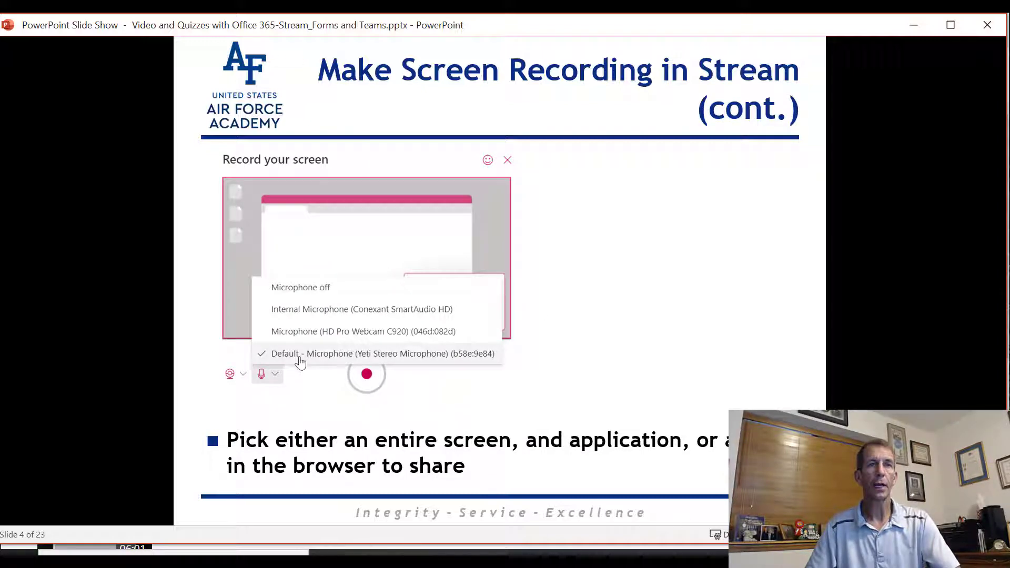
key(Right)
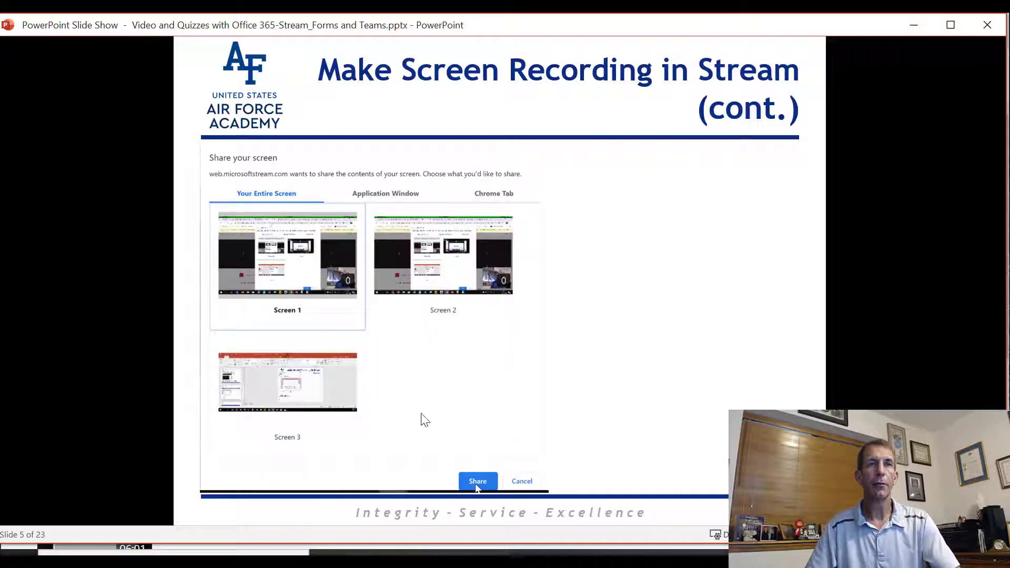
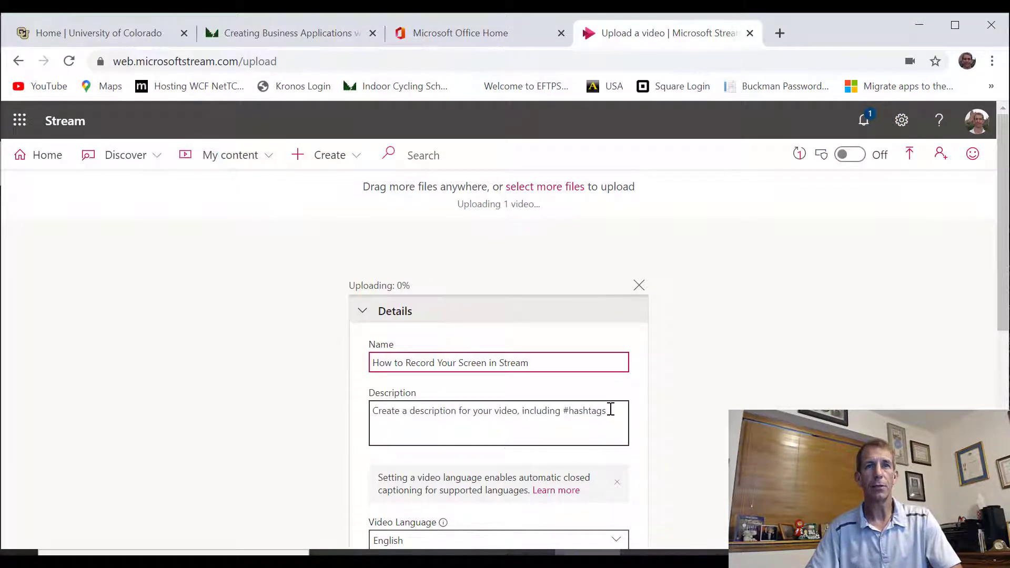
Review the uploading video's details, including description, language and thumbnail, and its viewing and sharing permissions
scroll(609, 408, down, 5)
scroll(600, 395, up, 2)
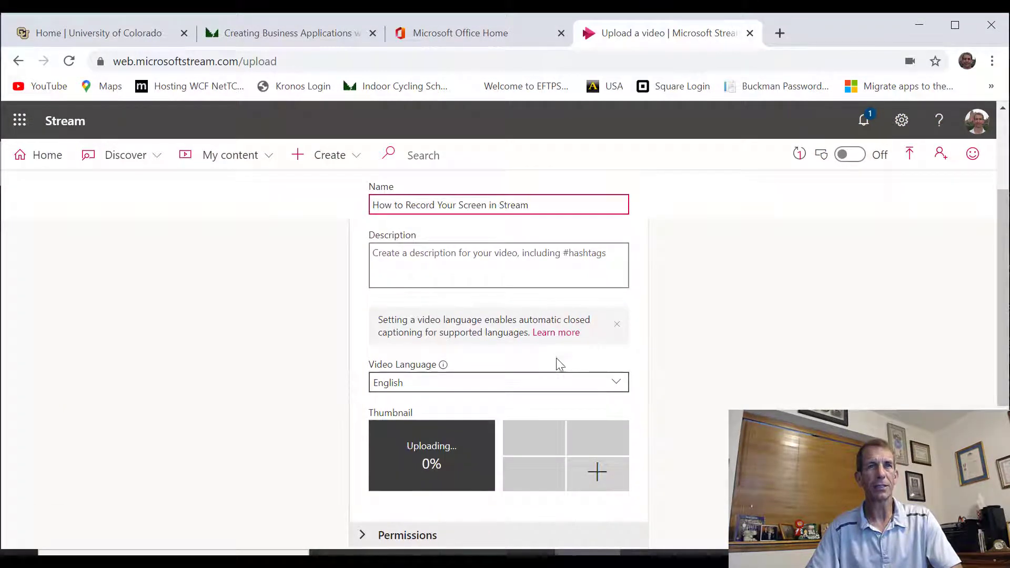
scroll(558, 377, up, 1)
scroll(559, 377, down, 5)
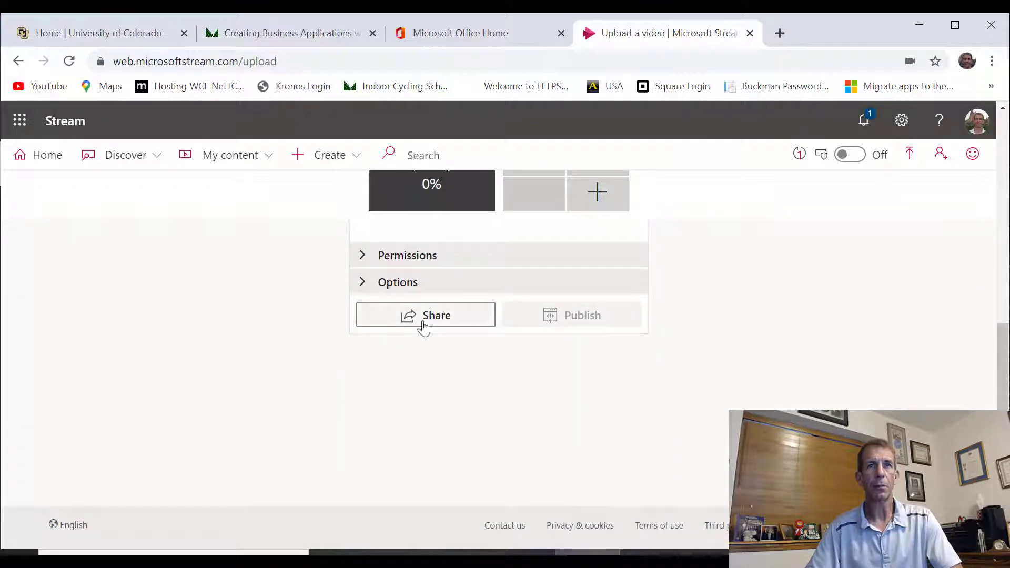
click(400, 257)
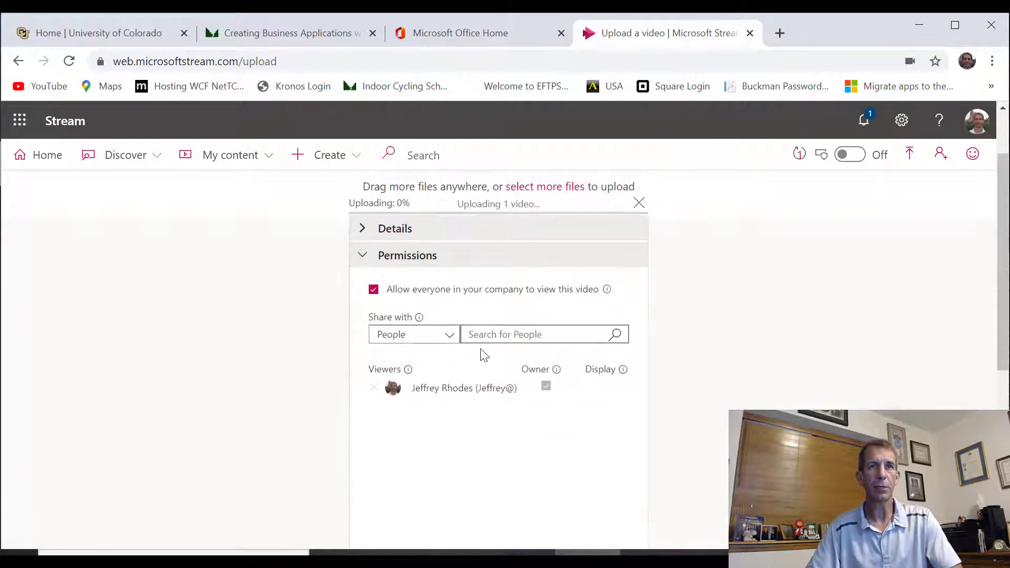
mouse_move(422, 308)
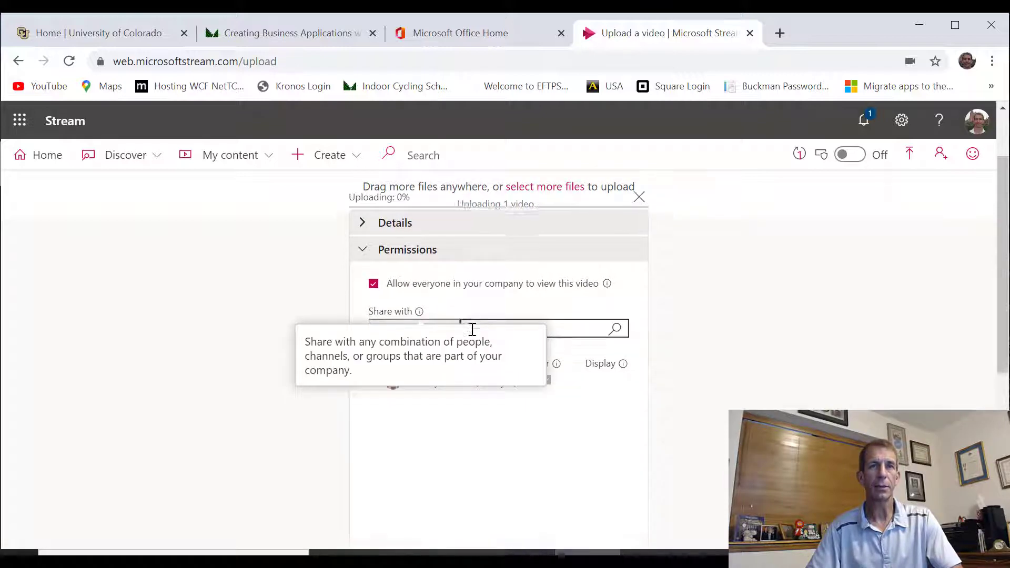
scroll(467, 333, down, 5)
Check the video's comments, noise suppression, captions and subtitles options, and publish the video
click(427, 481)
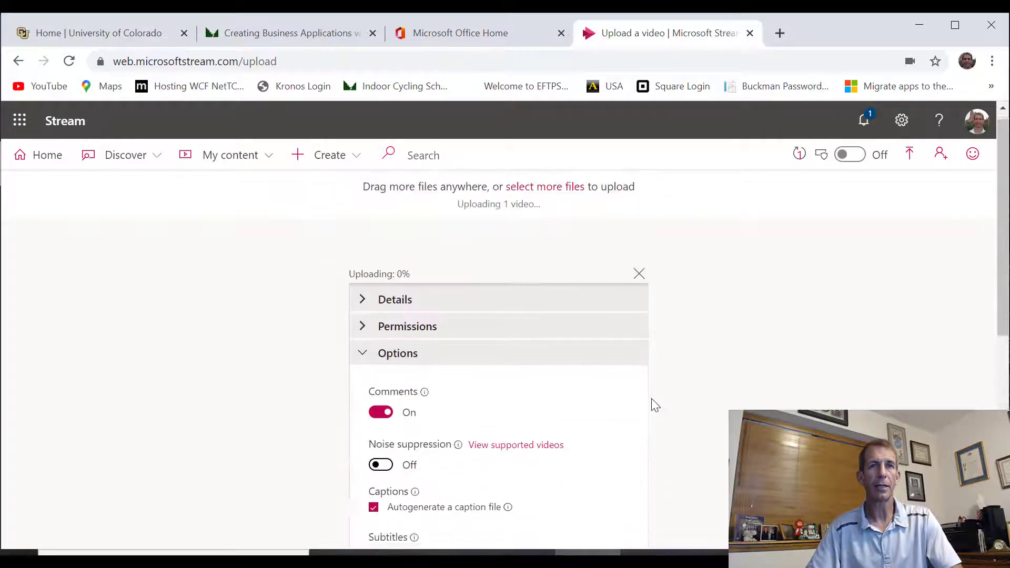
scroll(650, 396, down, 3)
scroll(589, 328, up, 2)
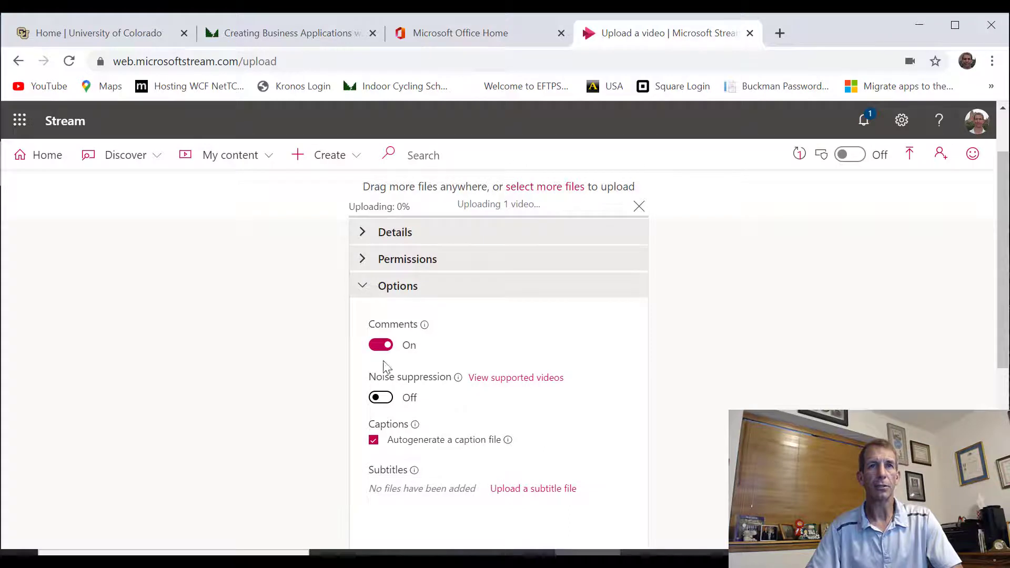
mouse_move(415, 424)
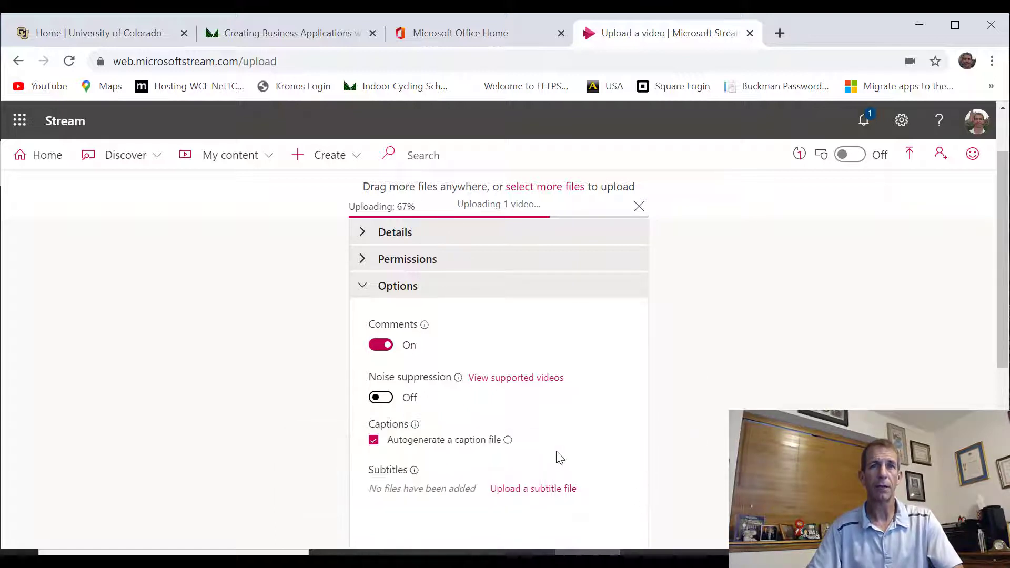
scroll(526, 432, down, 4)
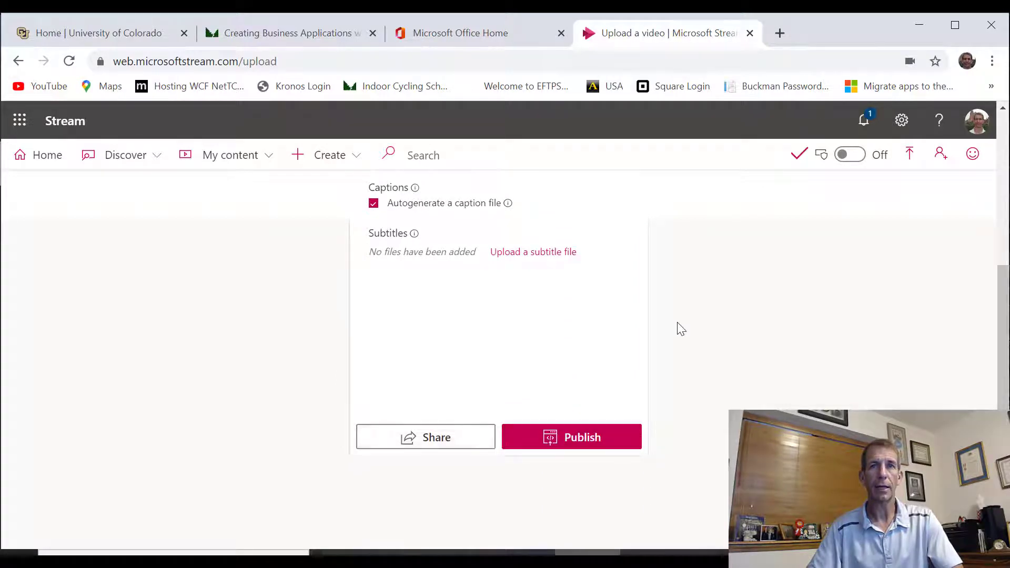
click(572, 449)
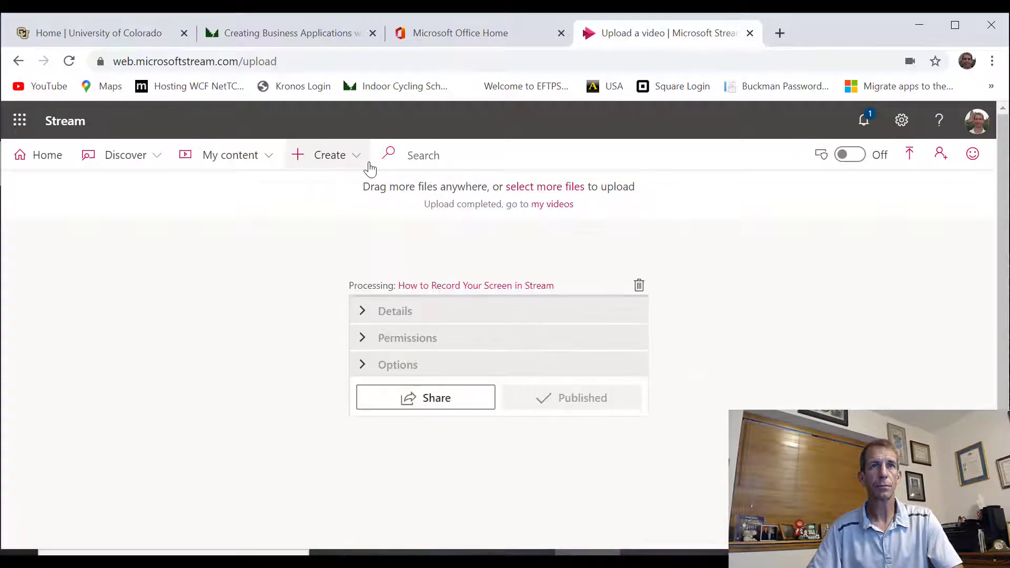
Open the published video "How to Record Your Screen in Stream" from the list of own videos
click(253, 165)
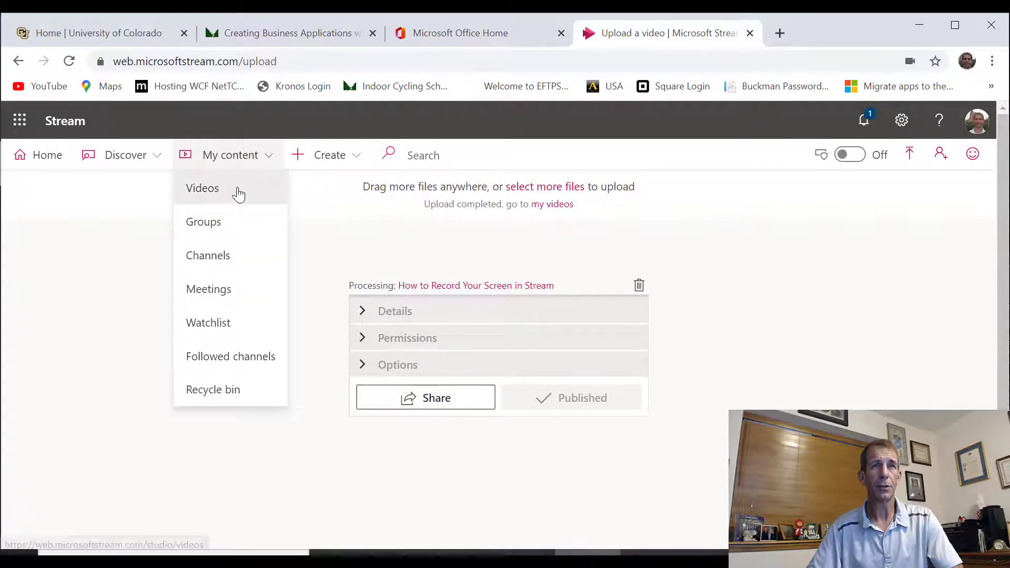
click(237, 192)
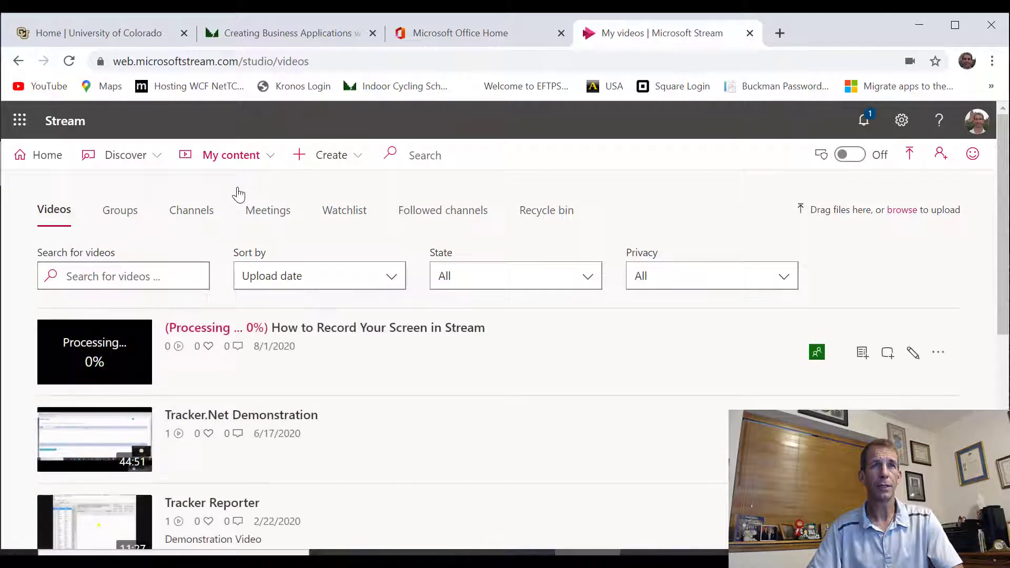
click(382, 328)
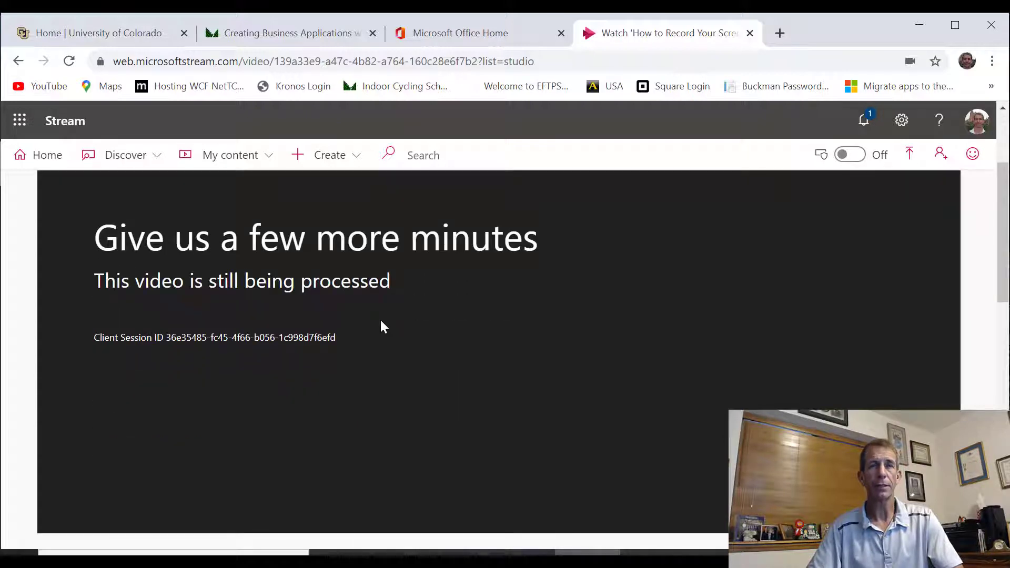
scroll(320, 227, up, 1)
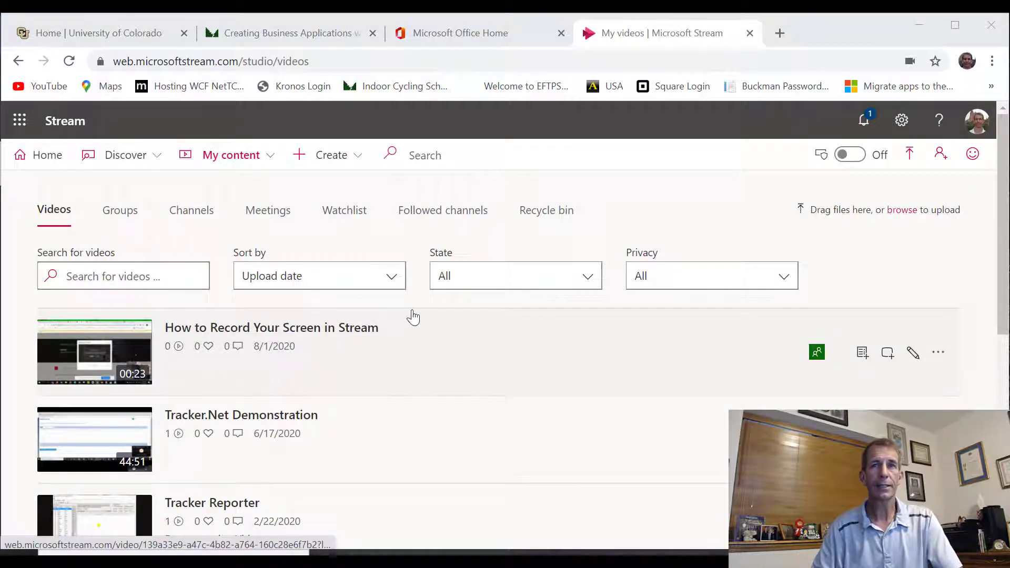
click(300, 328)
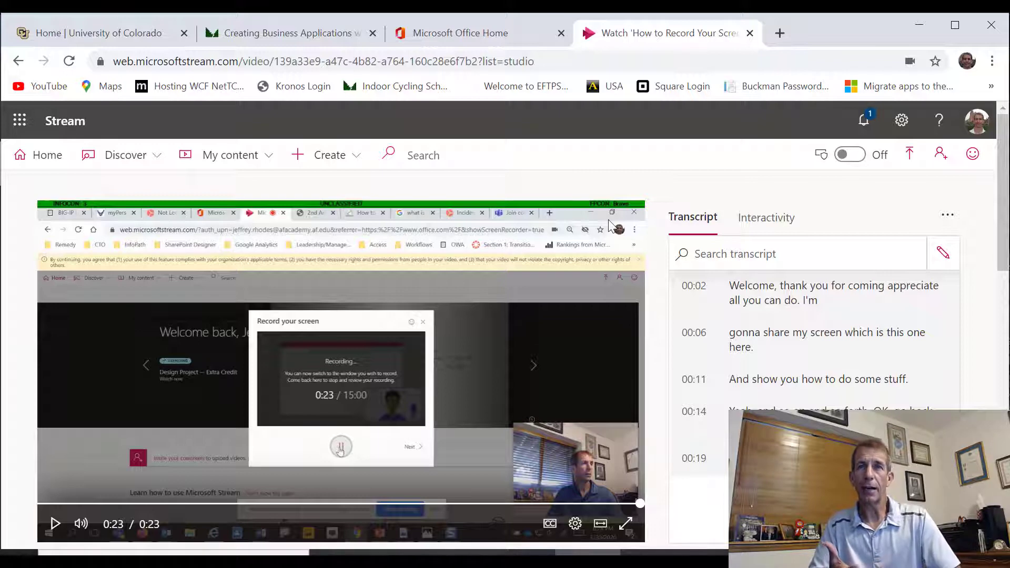
View the video's Interactivity section, return to the transcript and turn on transcript editing
click(764, 225)
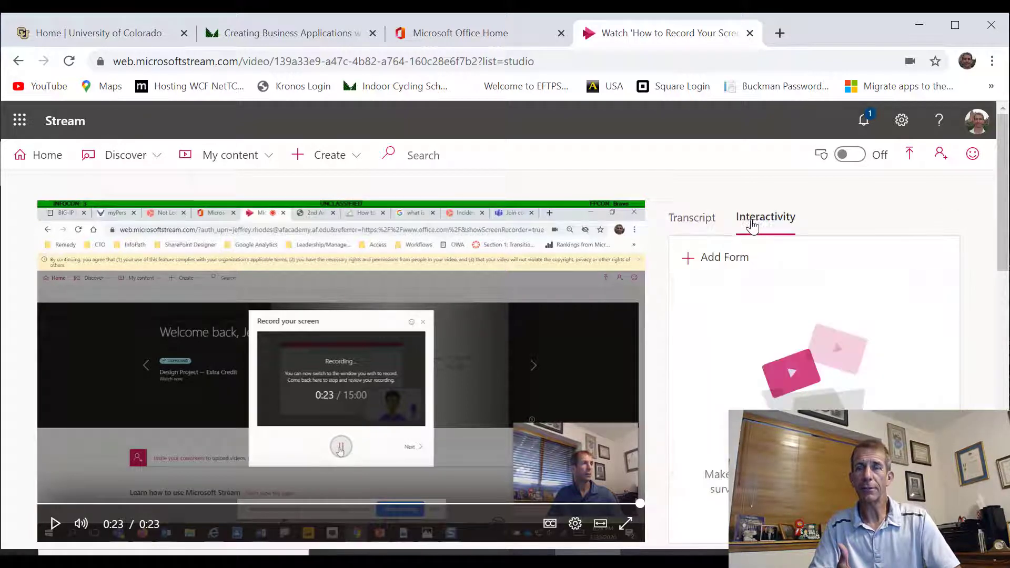
click(702, 225)
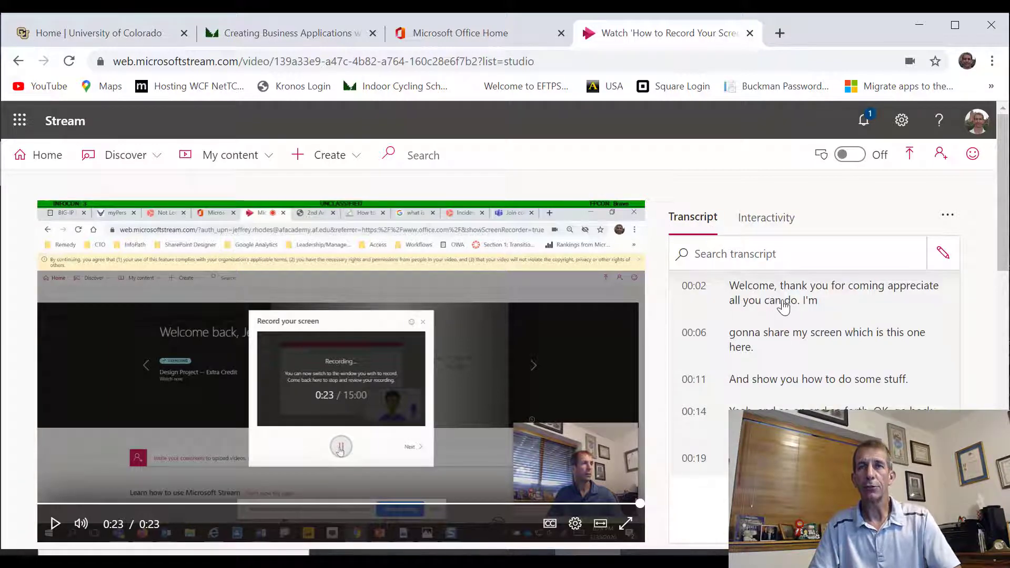
click(937, 258)
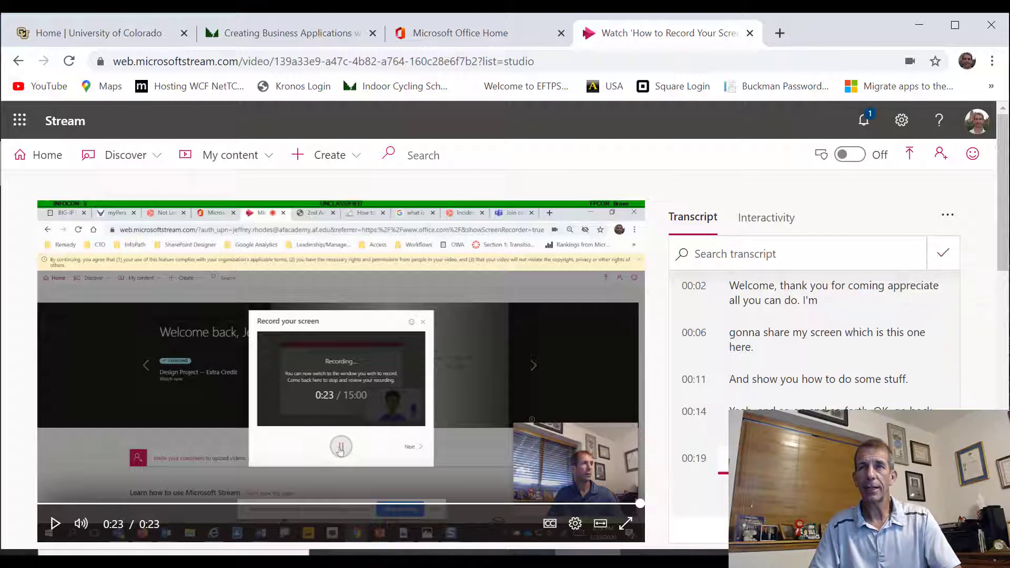
Insert "Hello there." at the start of the 00:02 transcript line, save it, and finish editing the transcript
click(748, 300)
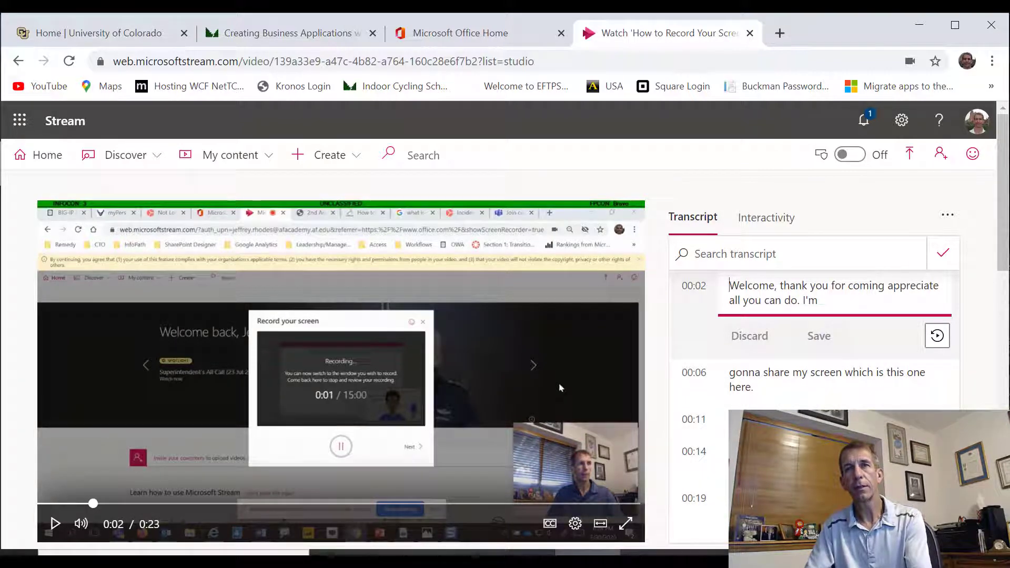
text(Hello )
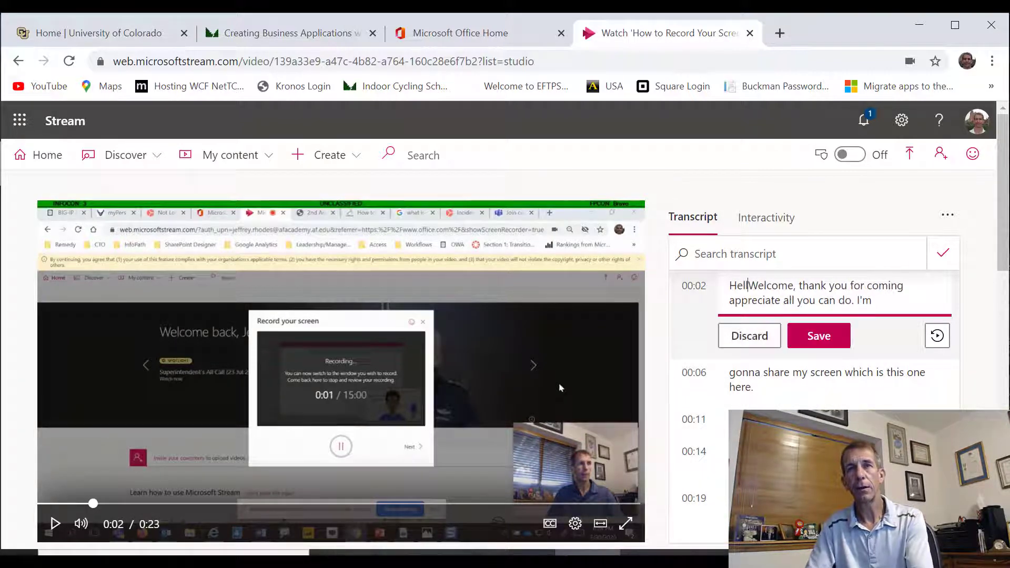
text(there.)
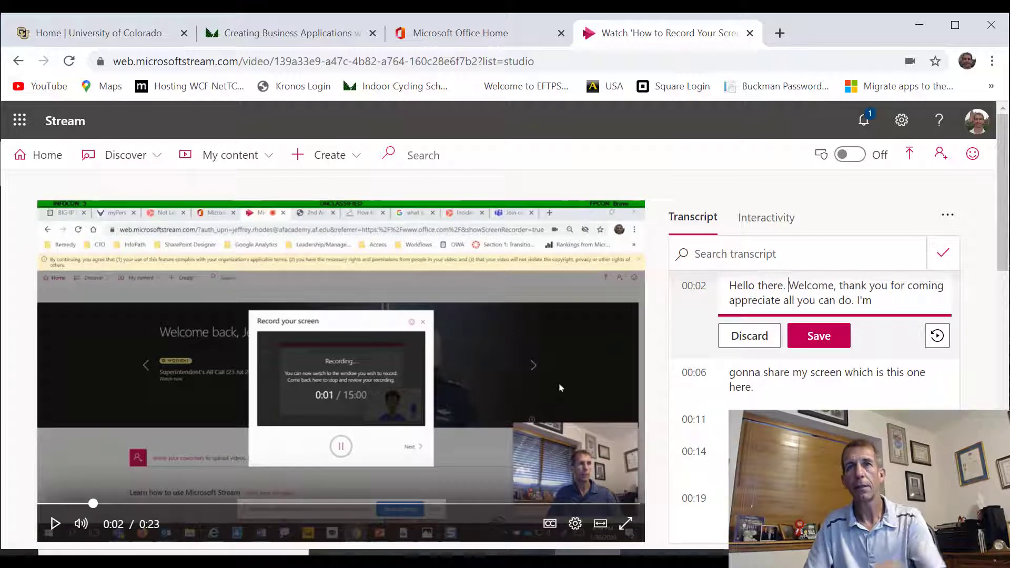
click(821, 335)
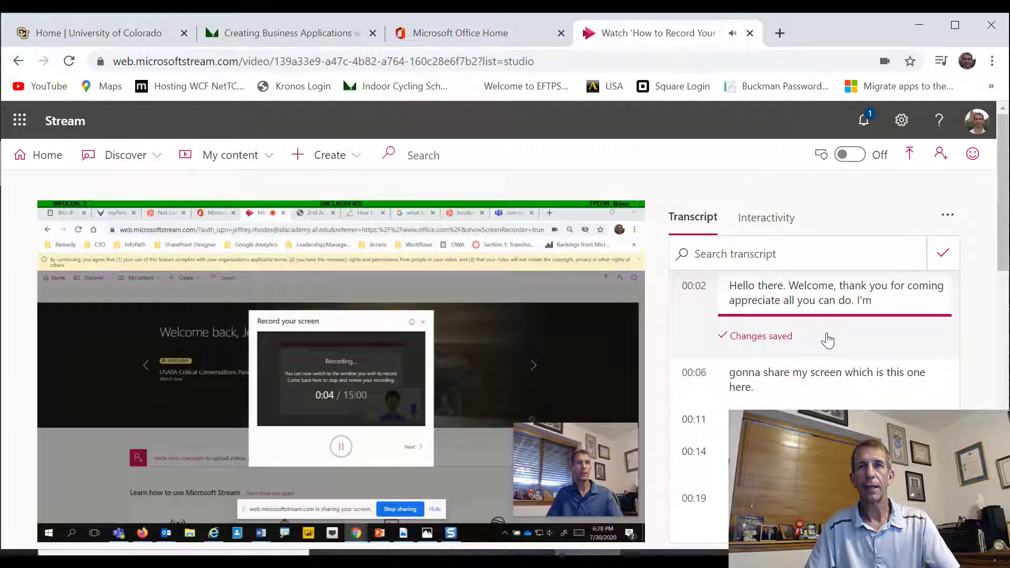
click(795, 391)
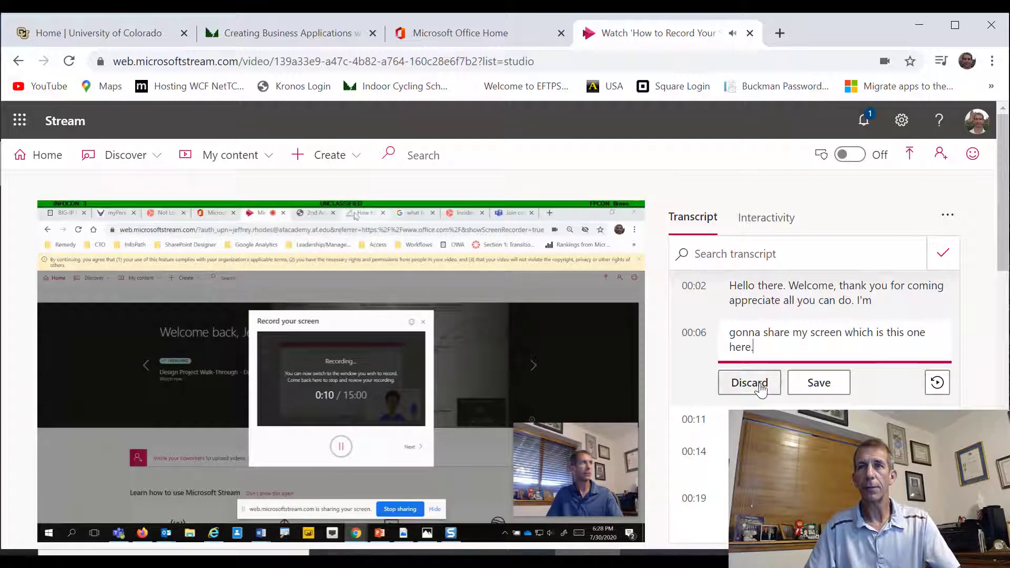
click(954, 257)
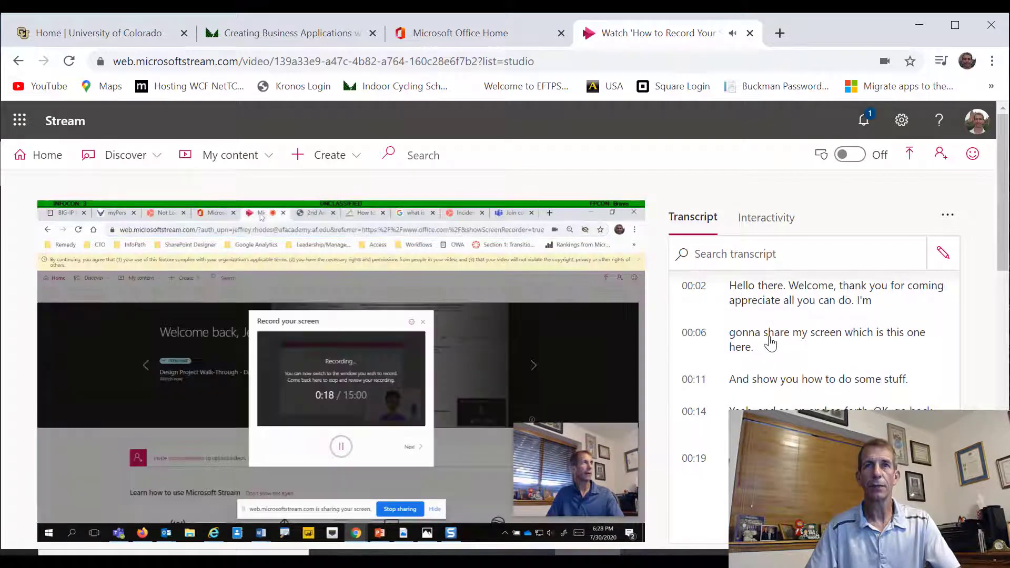
Open the video's details for updating and download its captions file
scroll(481, 172, down, 2)
scroll(491, 177, down, 2)
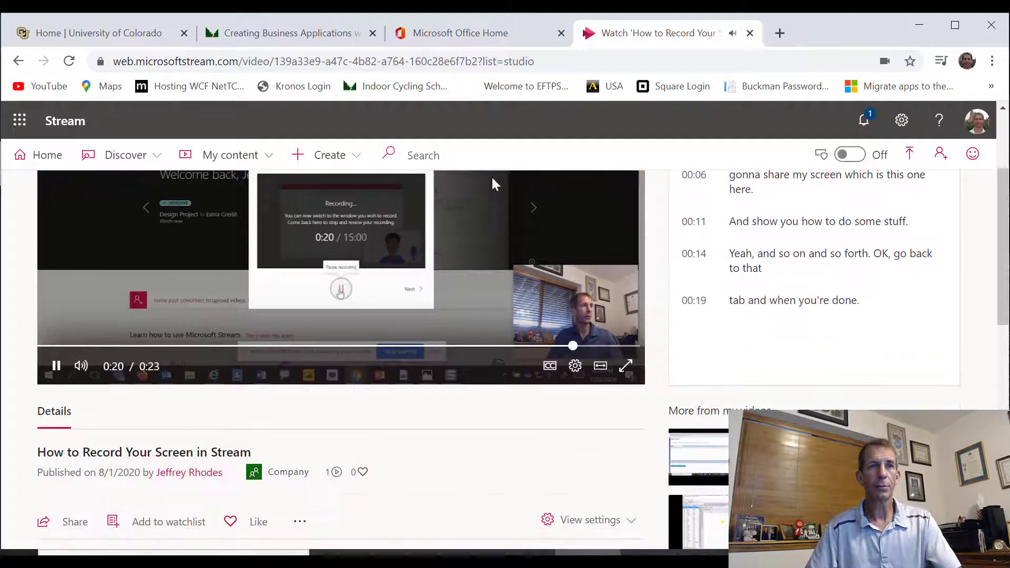
click(299, 522)
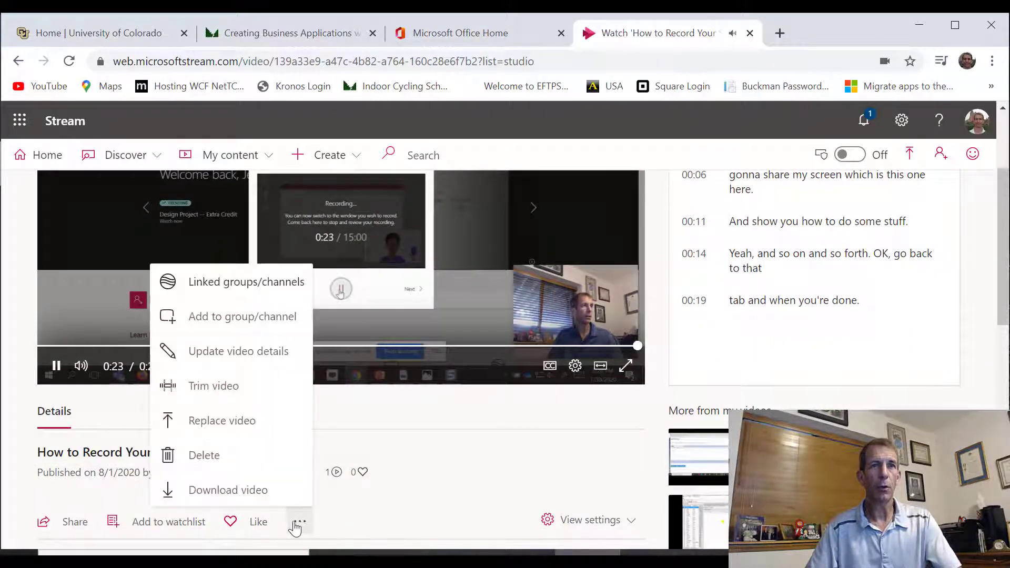
click(264, 359)
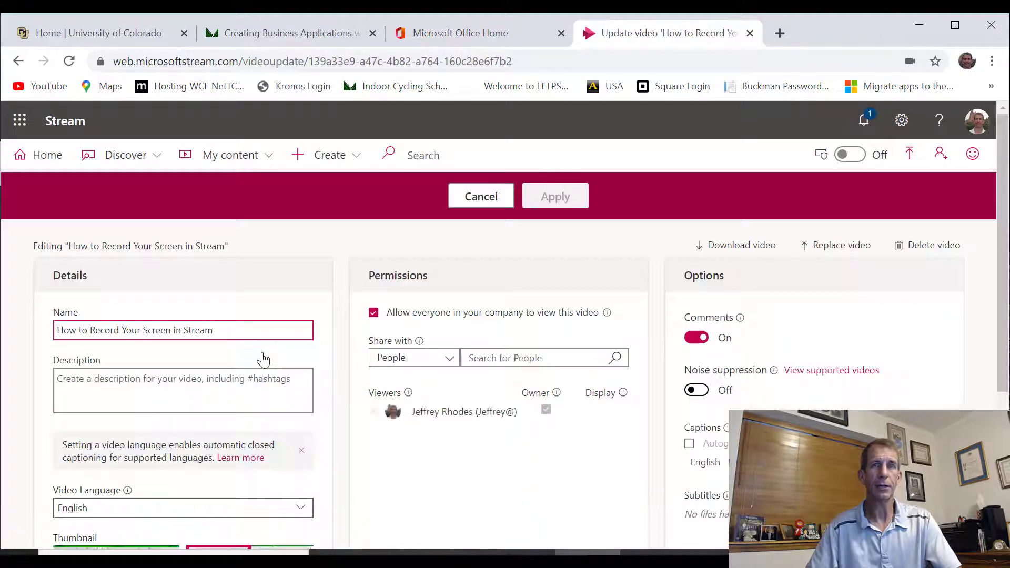
scroll(568, 393, down, 2)
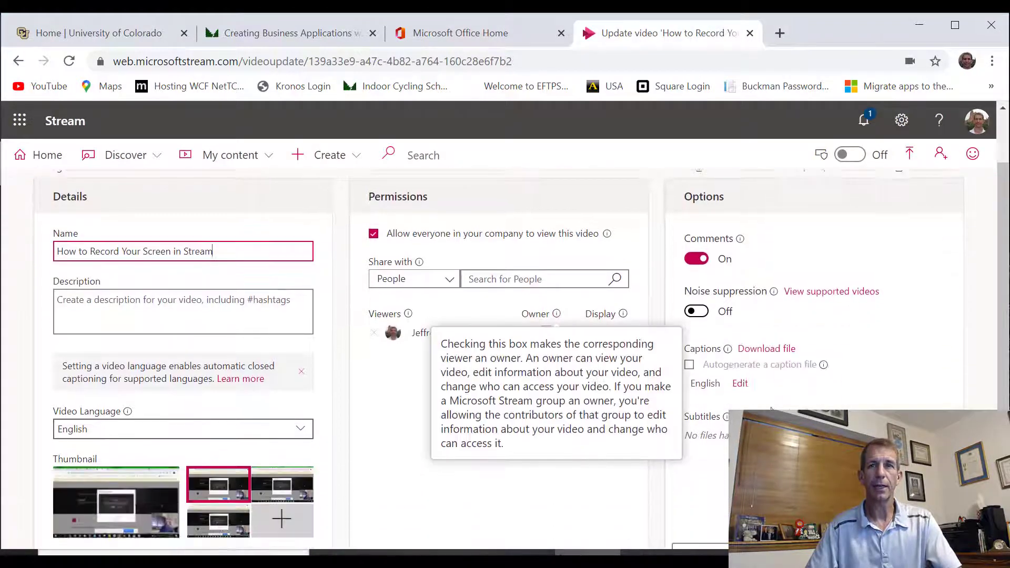
click(763, 351)
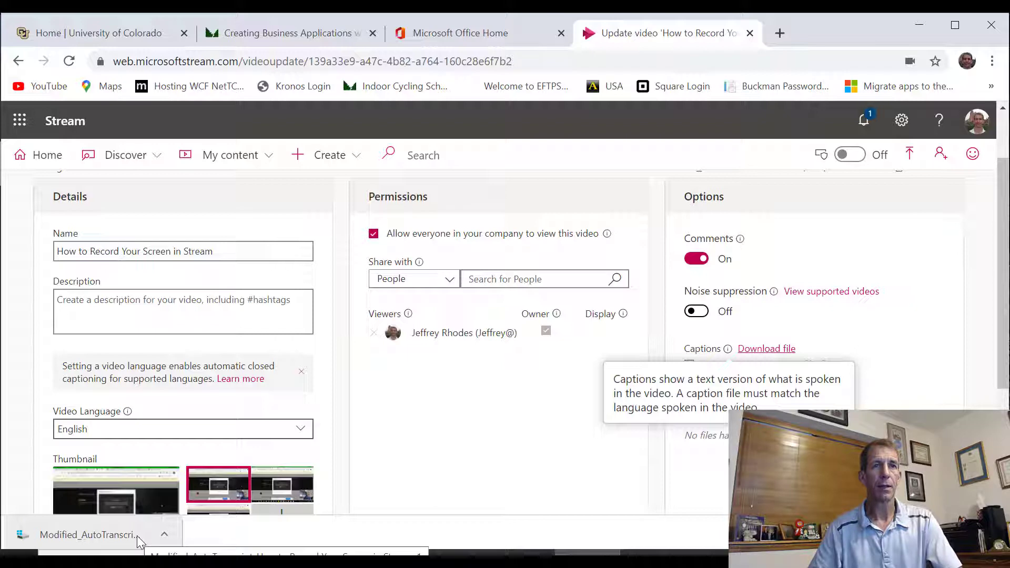
Open the downloaded Modified_AutoTranscript file from the Downloads folder in TextPad
click(137, 536)
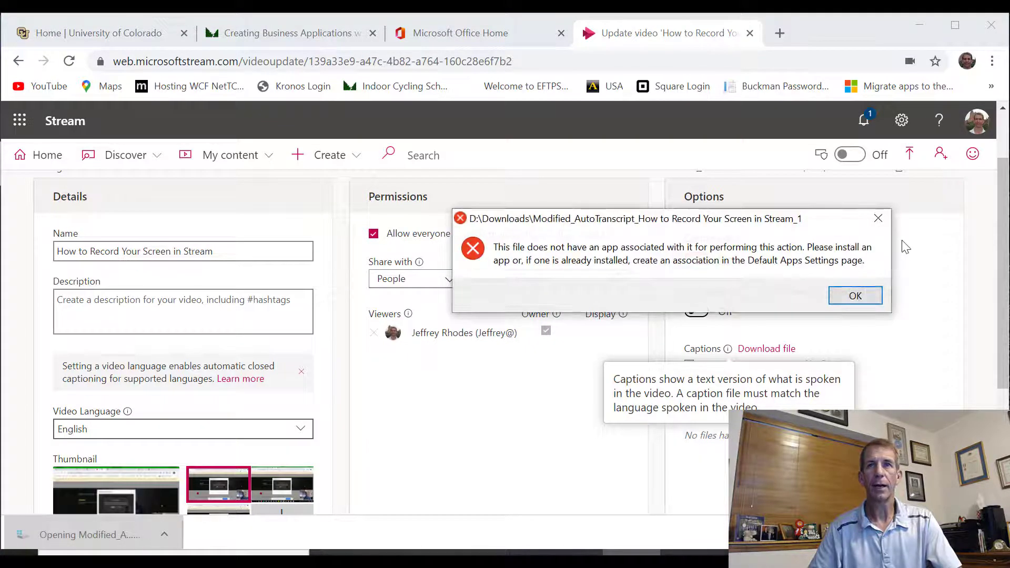
click(854, 296)
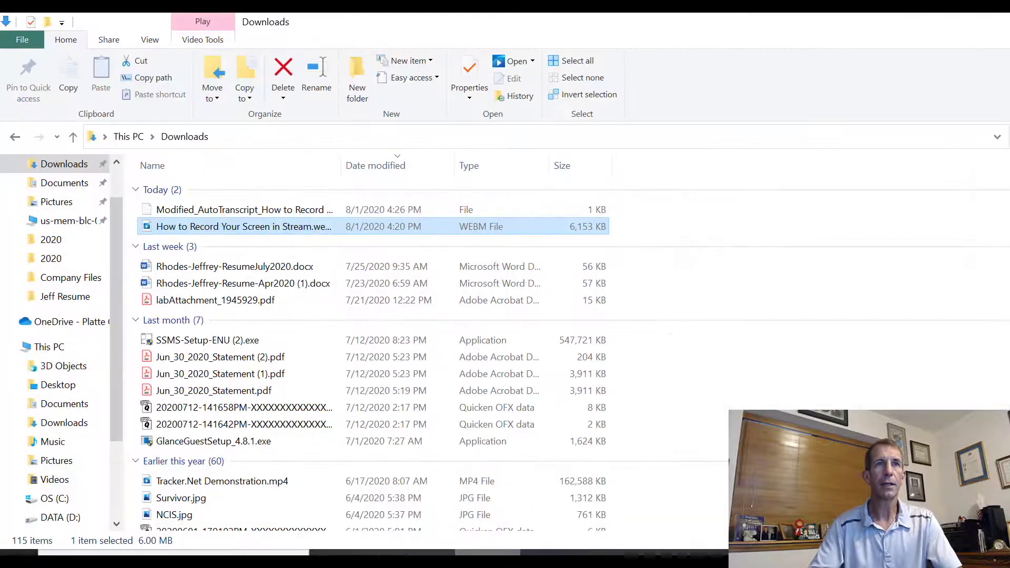
drag(347, 165, 527, 183)
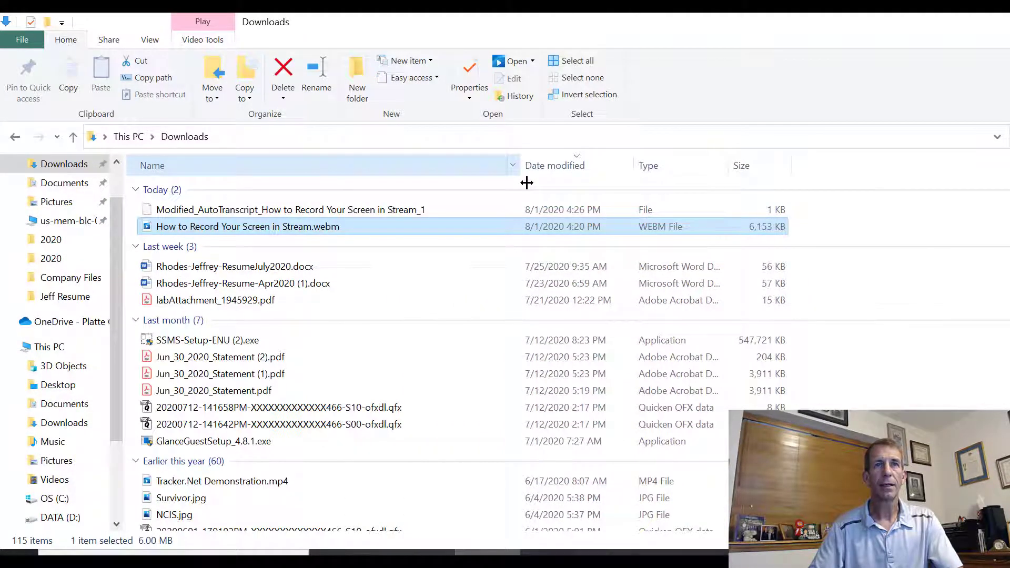
click(390, 212)
right_click(390, 213)
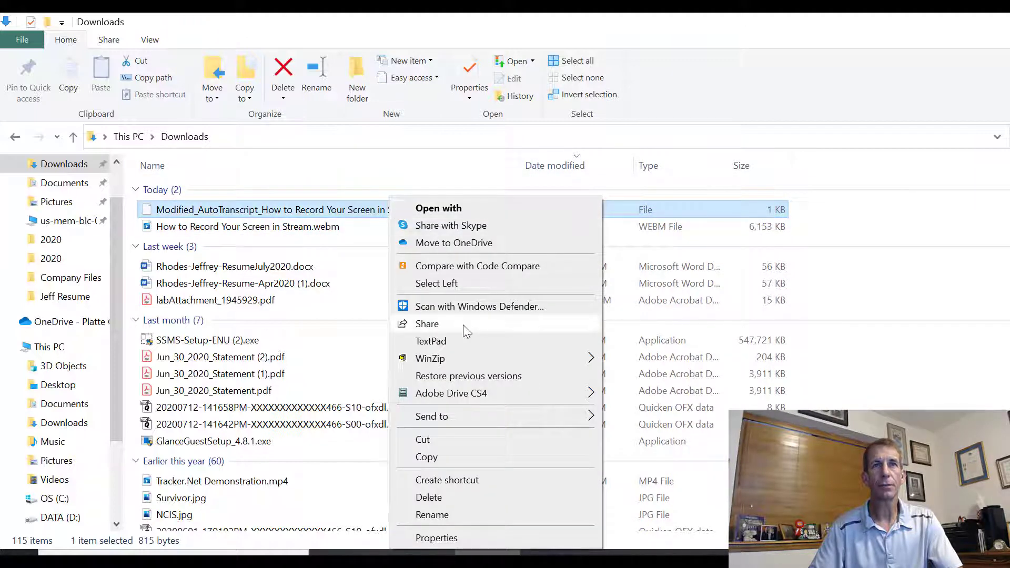
click(470, 341)
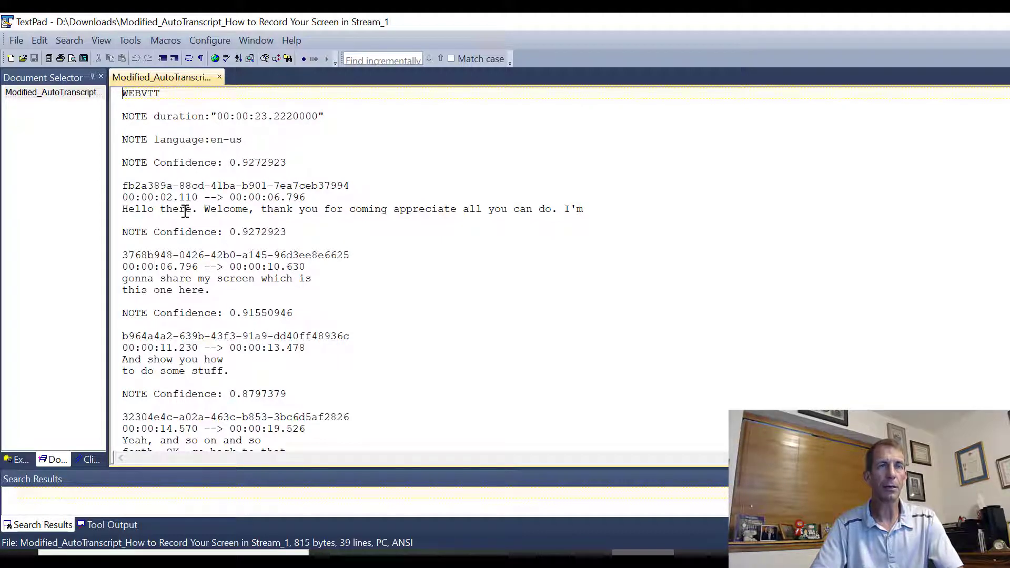
Replace "Hello there. Welcome," with "Hope you like my video." in the first caption, capitalize "Thank", and save the file
drag(122, 209, 257, 209)
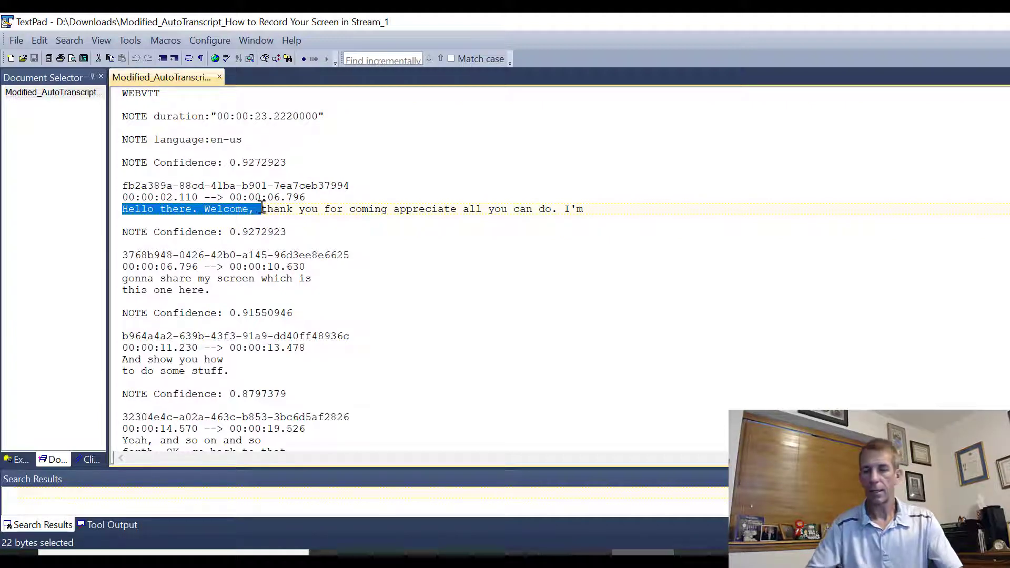
text(Hope you l)
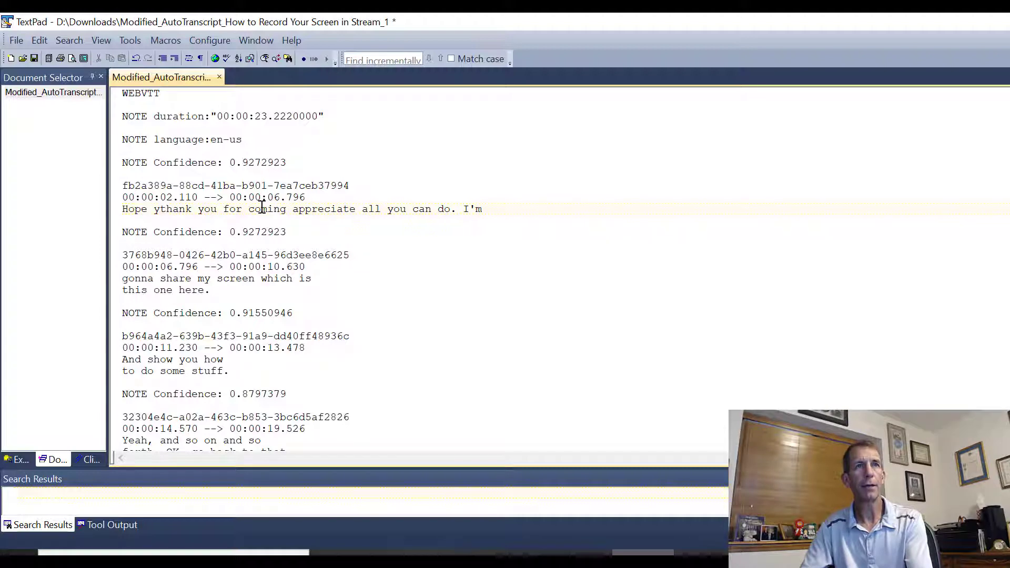
text(ike my video)
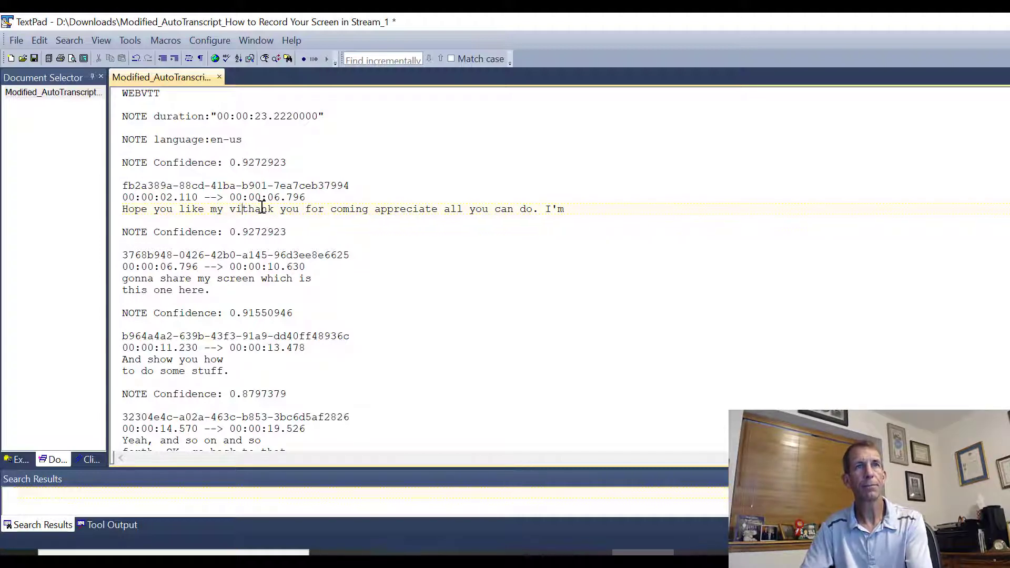
text(.)
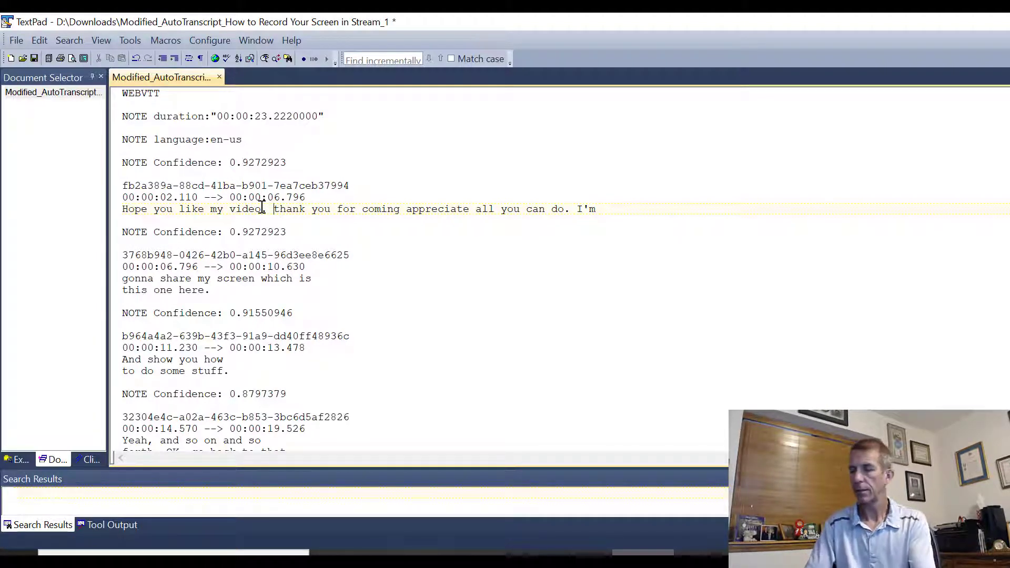
key(Delete)
text(T)
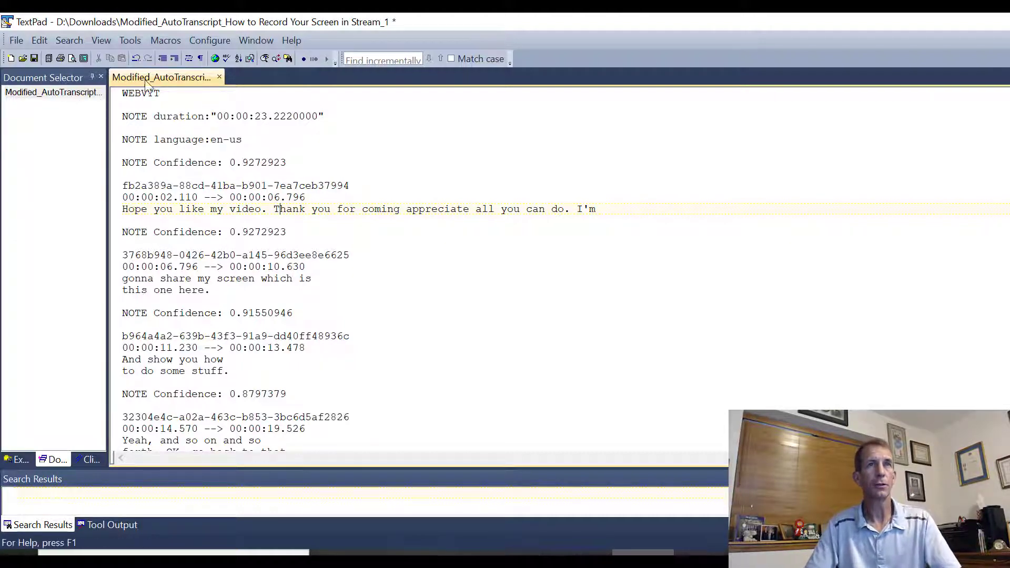
click(35, 59)
Switch back to Stream's video details, edit the English captions and remove the existing caption file
key(alt+Tab)
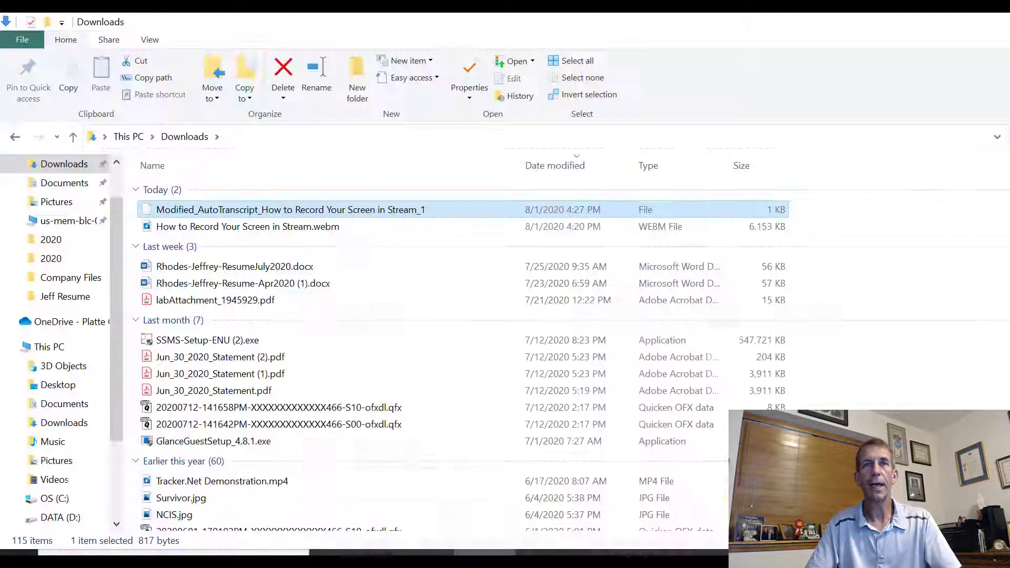
key(alt+Tab)
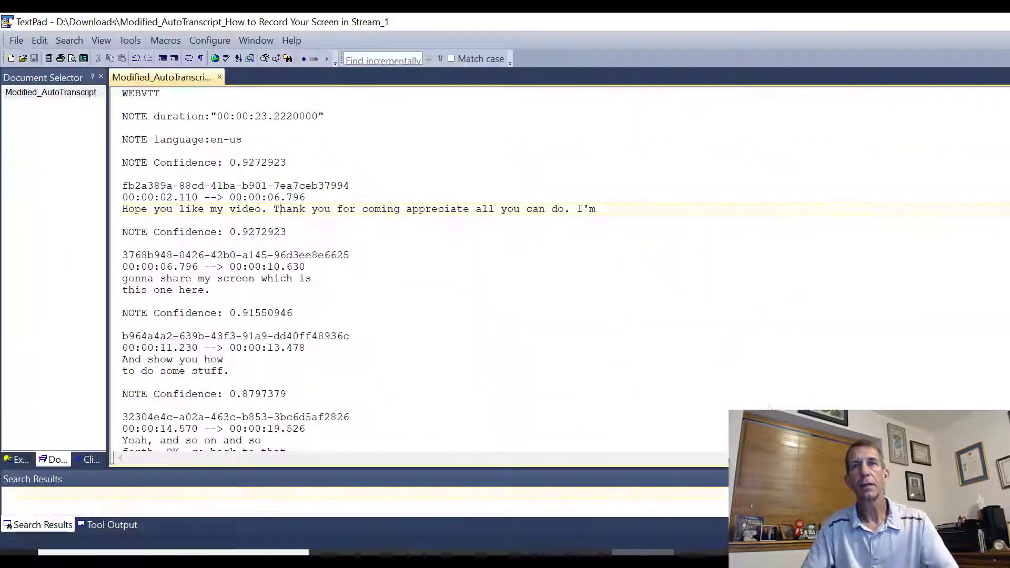
key(alt+Tab)
key(alt+Tab)
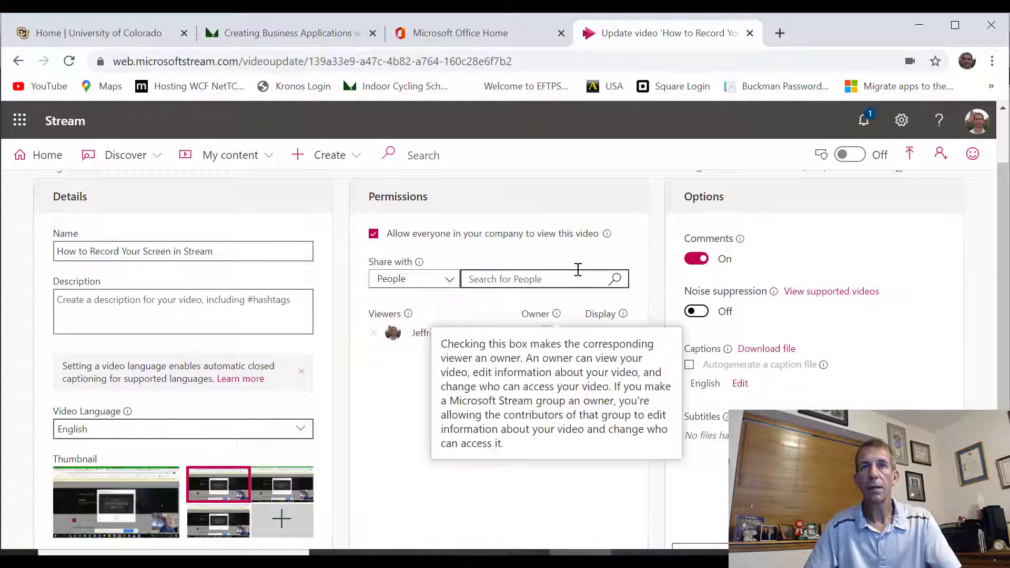
scroll(874, 316, down, 2)
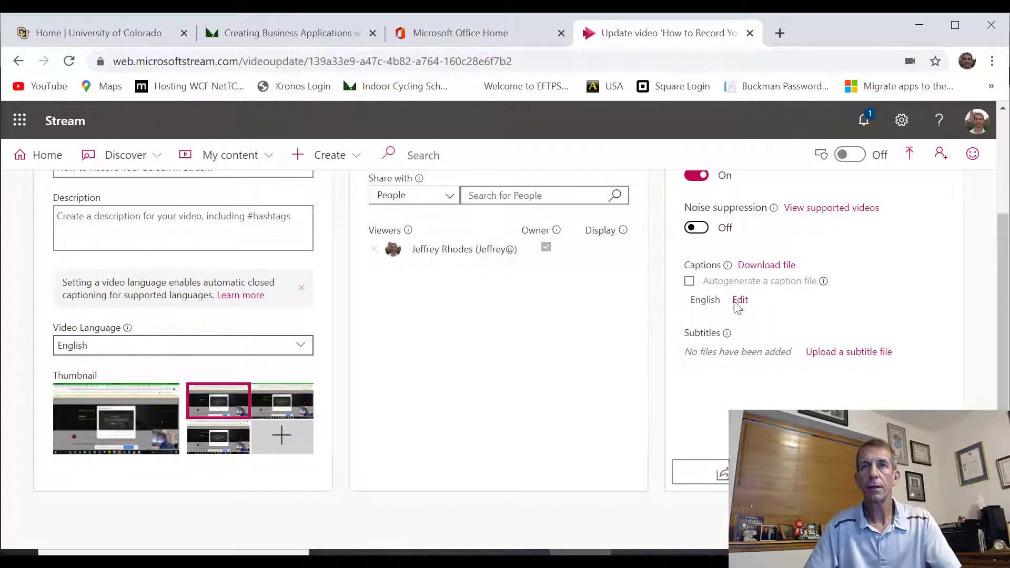
scroll(505, 331, up, 2)
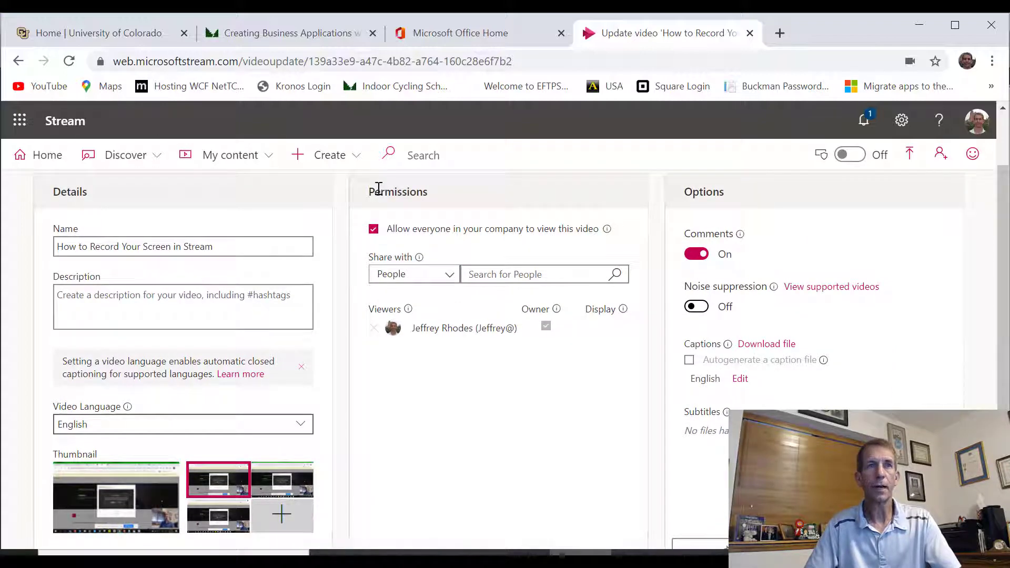
scroll(381, 205, down, 3)
scroll(679, 441, up, 3)
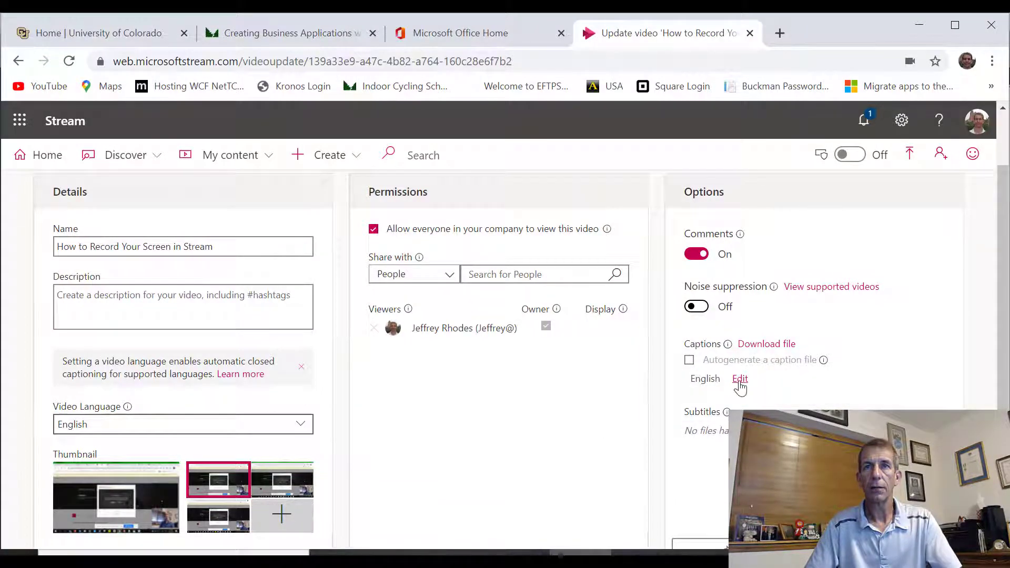
click(739, 381)
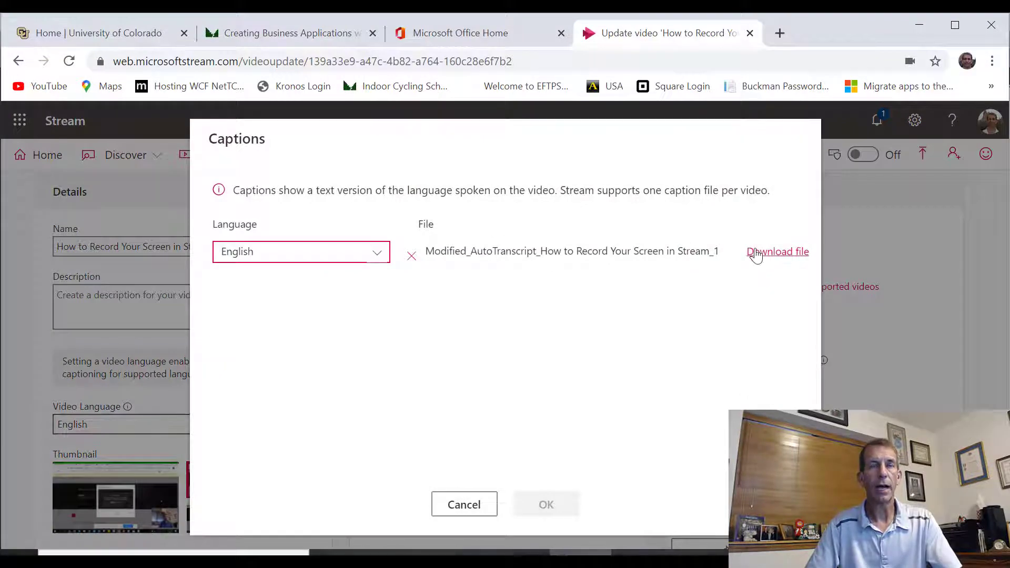
click(411, 257)
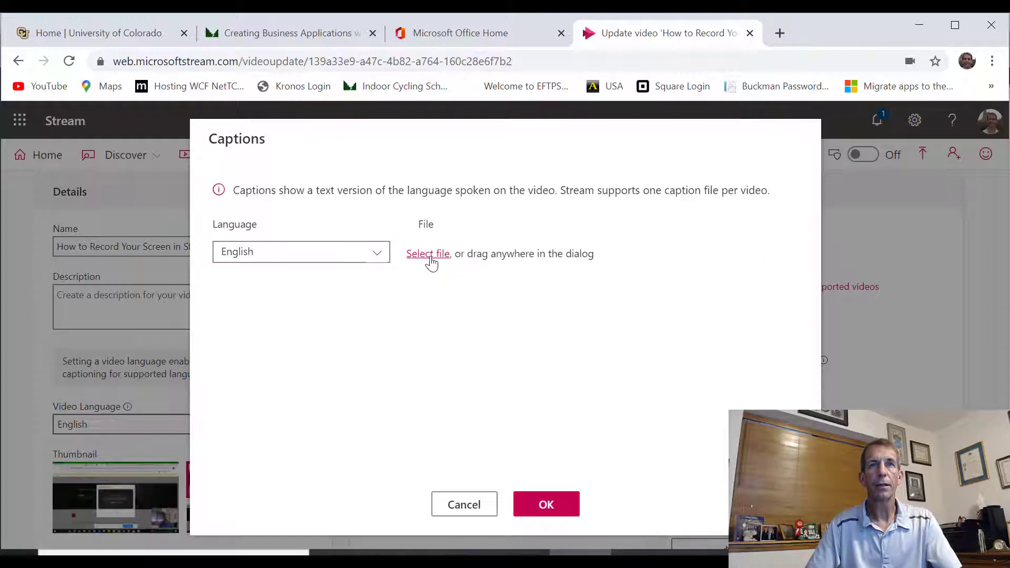
Try to select the edited Modified_AutoTranscript file as the English captions, and close the Captions dialog
click(427, 254)
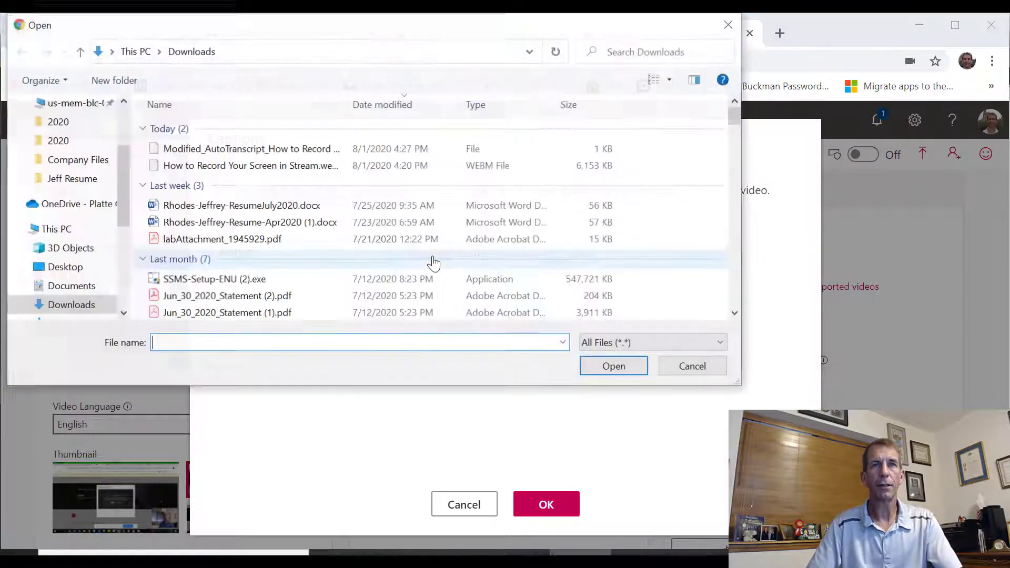
double_click(315, 149)
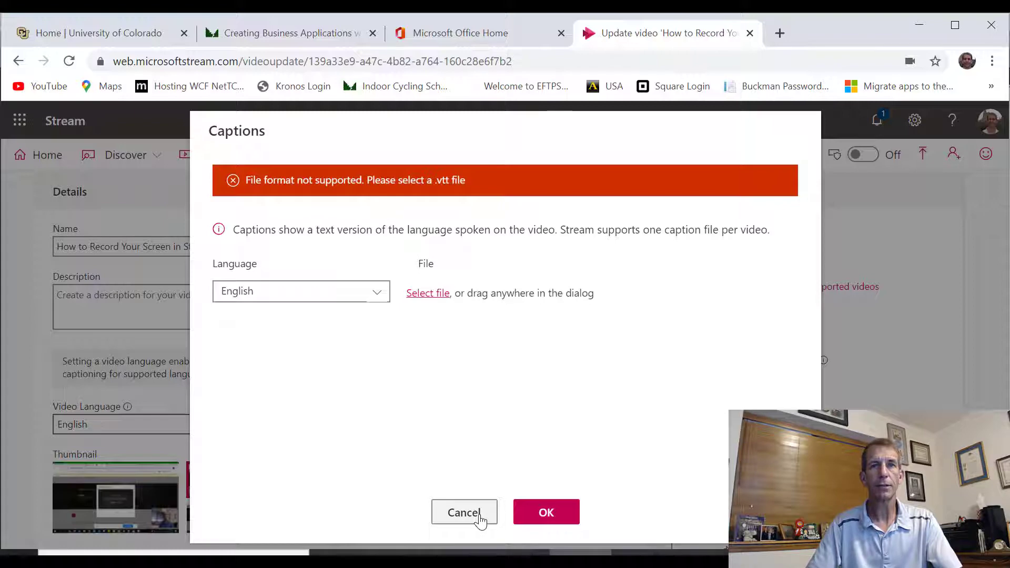
click(464, 512)
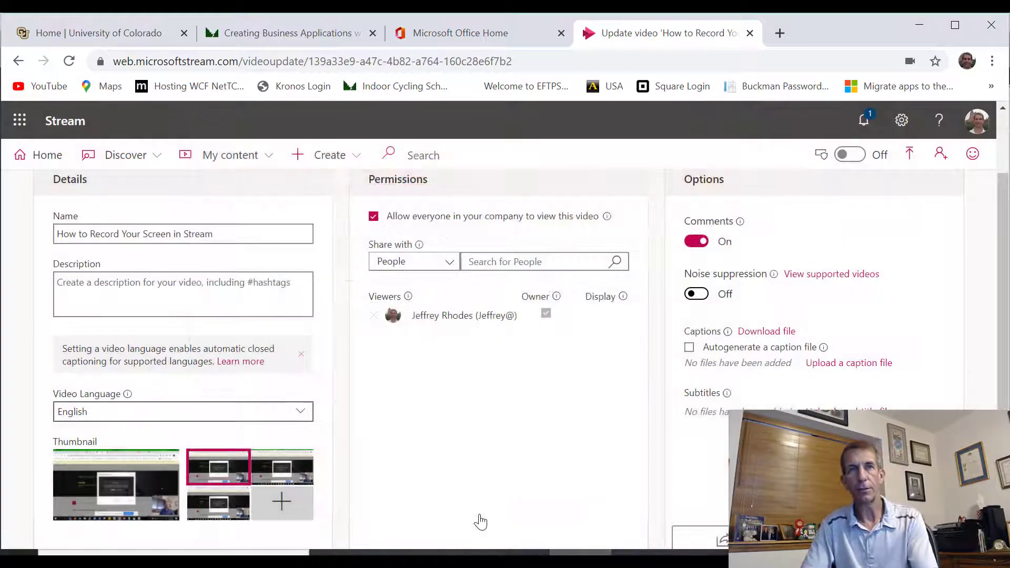
Switch to the Downloads folder and rename the transcript file to Modified_AutoTranscript_How to Record Your Screen in Stream_1.vtt
key(alt+Tab)
key(alt+Tab)
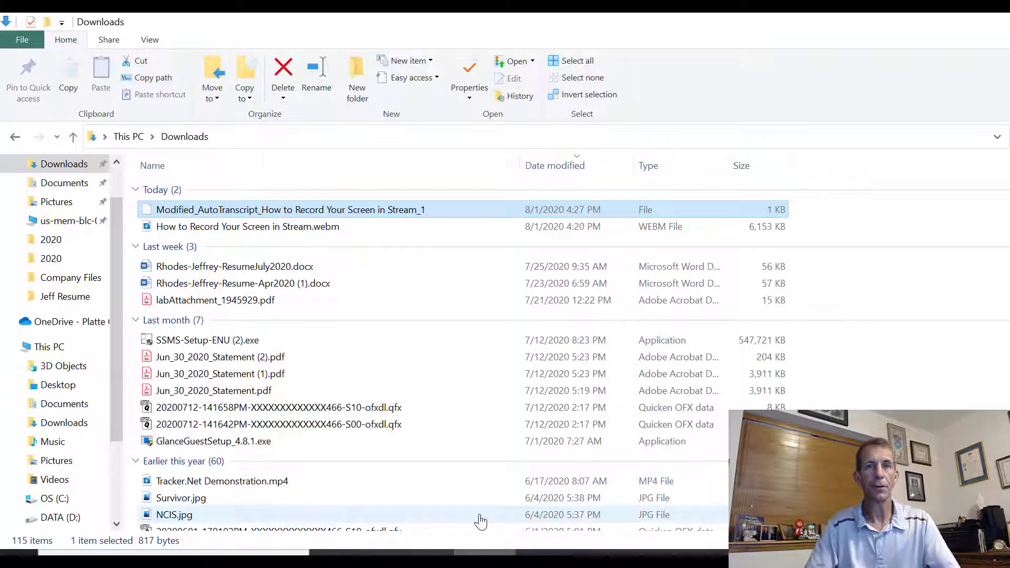
click(373, 212)
click(445, 211)
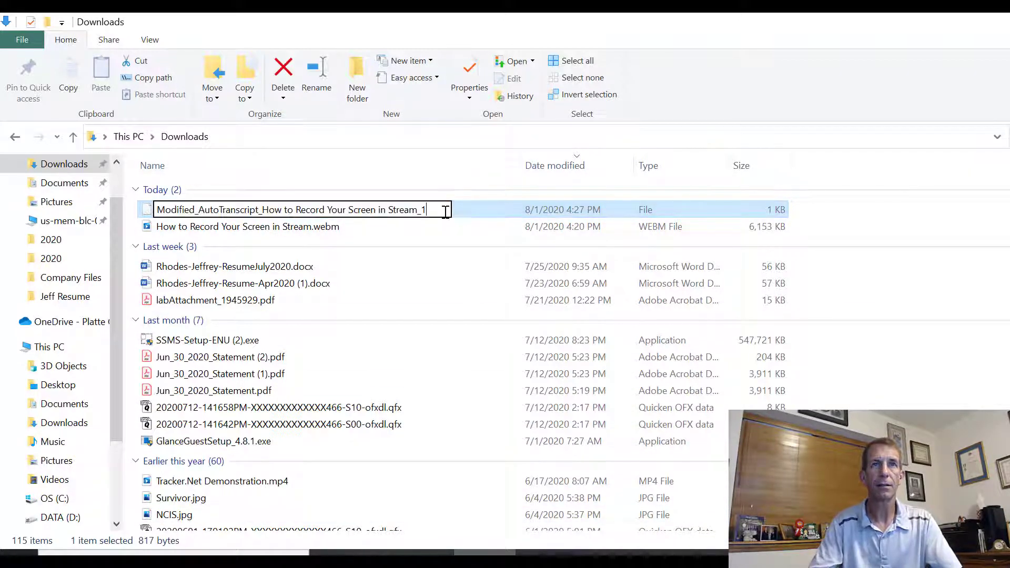
text(.)
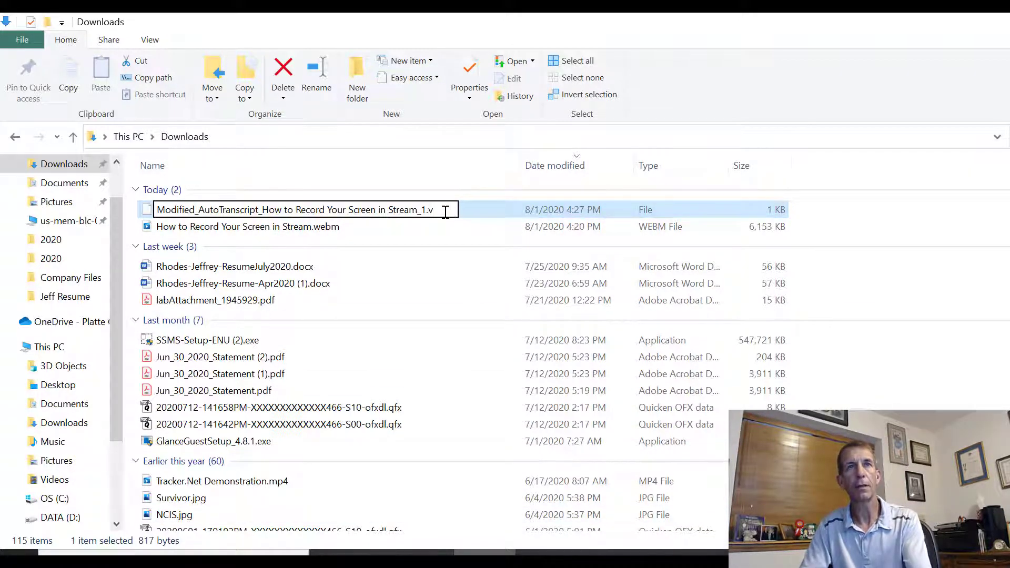
text(vtt)
key(Return)
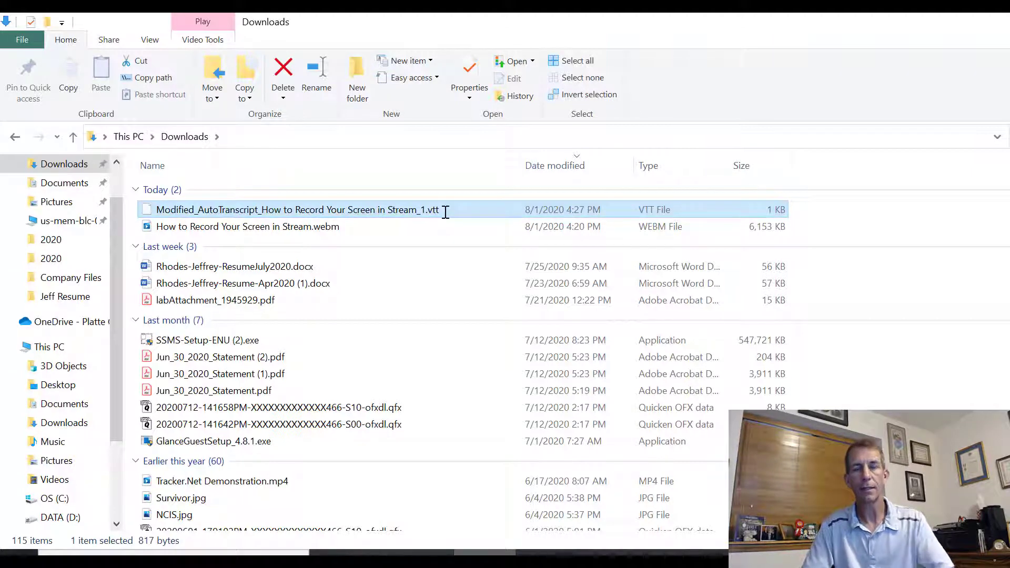
Switch back to Stream's video details and upload the renamed Modified_AutoTranscript .vtt file from Downloads as the English caption file
key(alt+Tab)
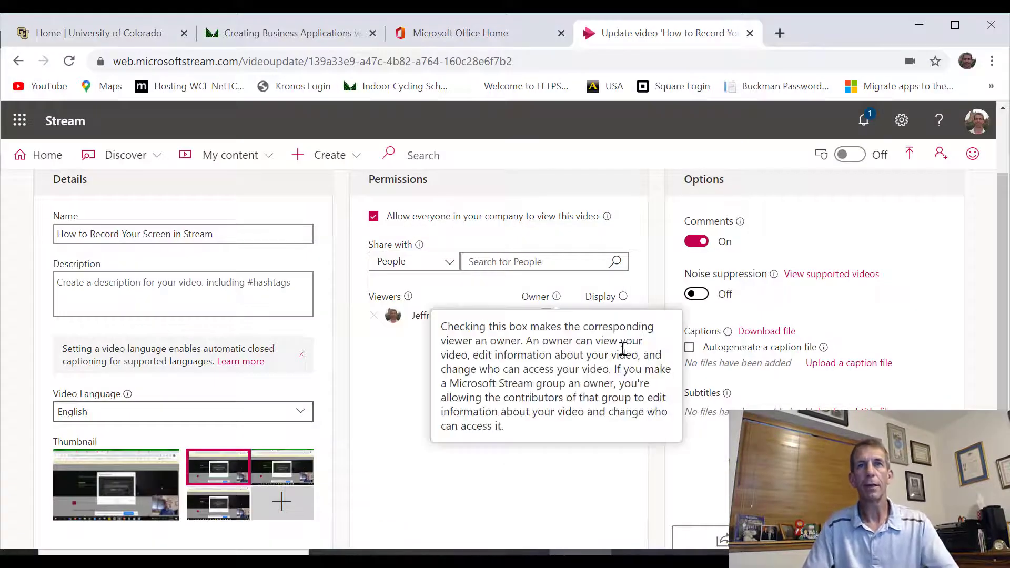
click(845, 368)
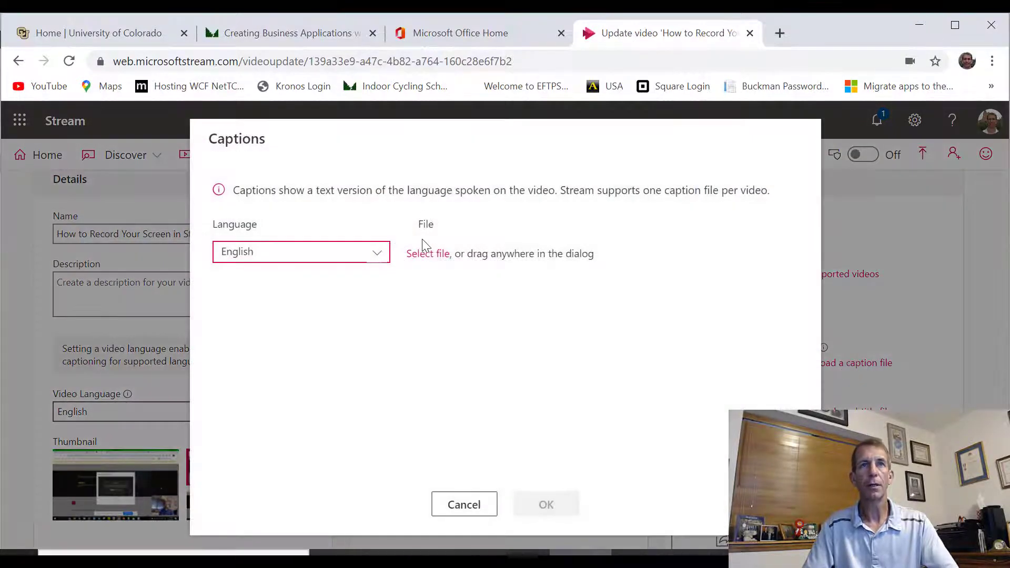
click(436, 256)
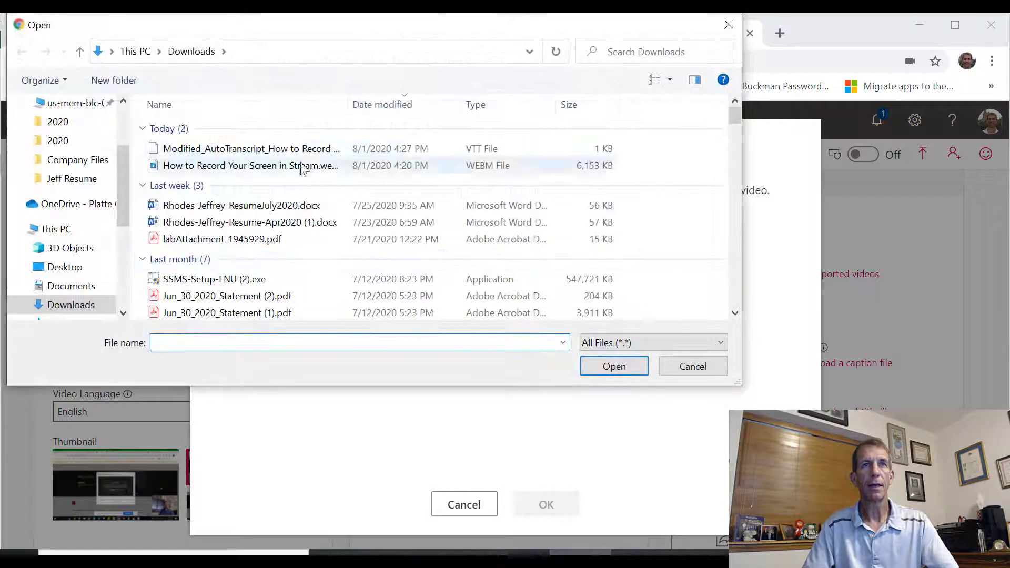
double_click(279, 151)
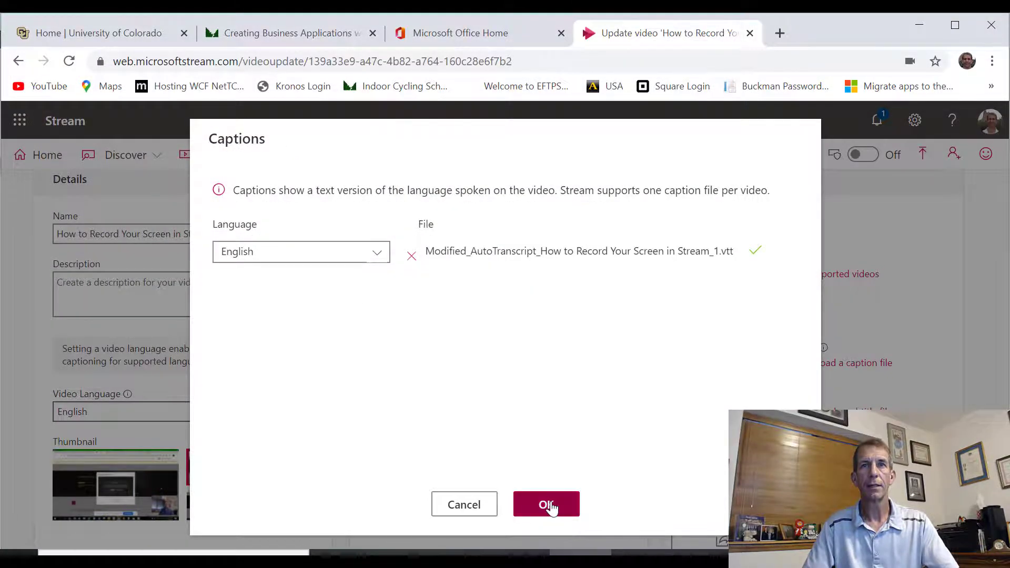
click(547, 505)
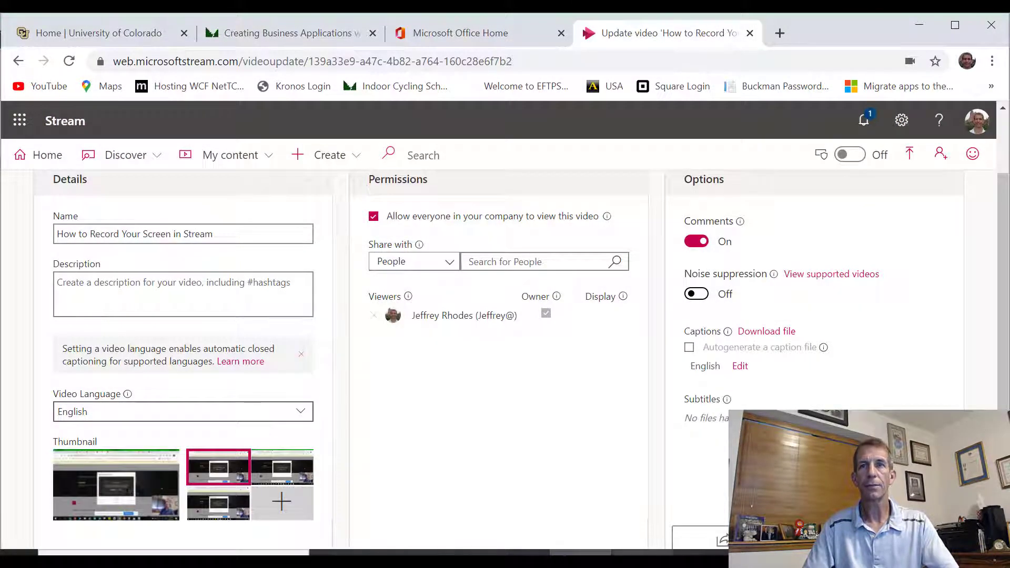
Open How to Record Your Screen in Stream from your own videos, watch the first seconds, and pause playback
scroll(817, 315, down, 3)
scroll(820, 317, up, 3)
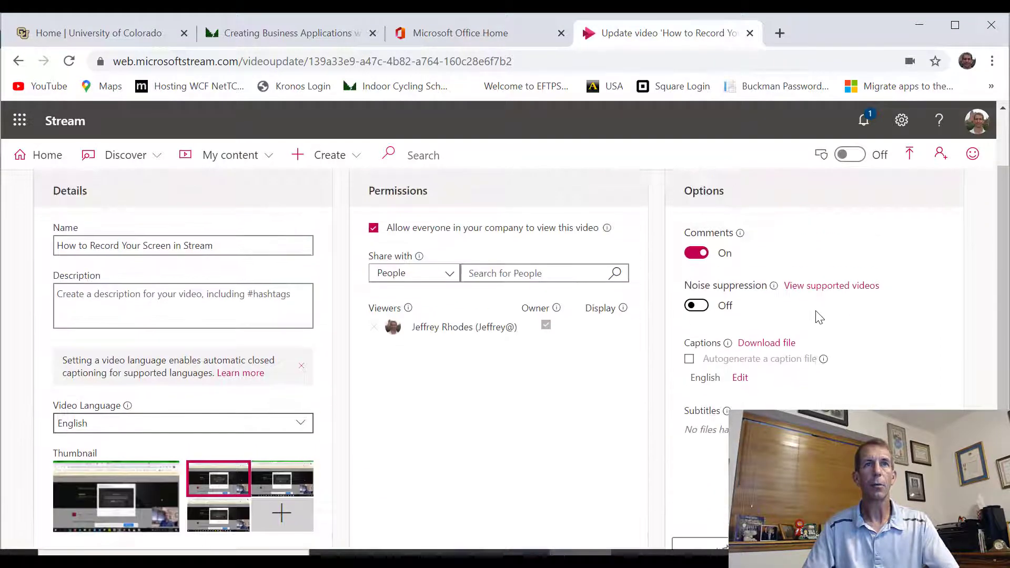
scroll(820, 318, down, 3)
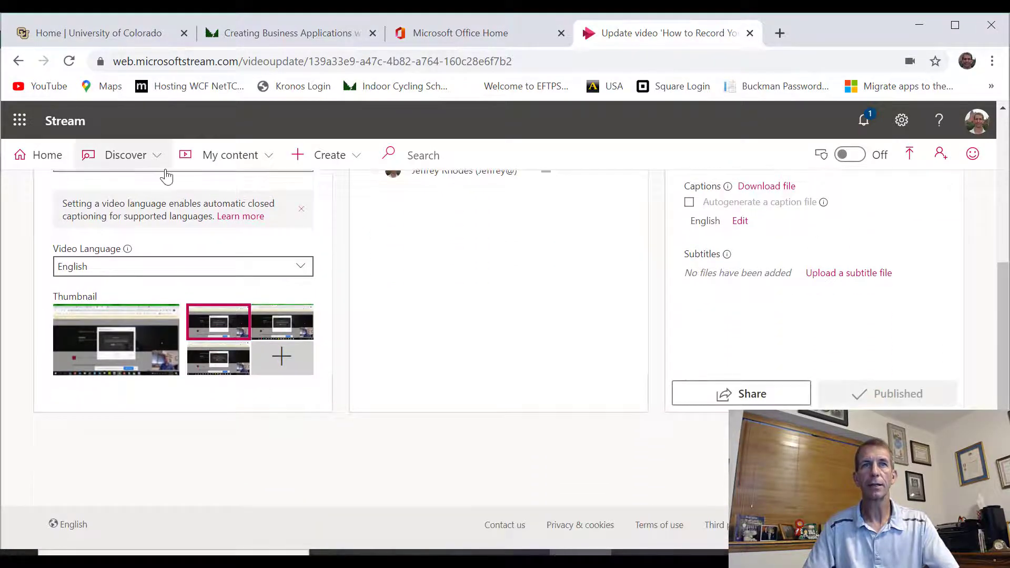
scroll(248, 199, up, 2)
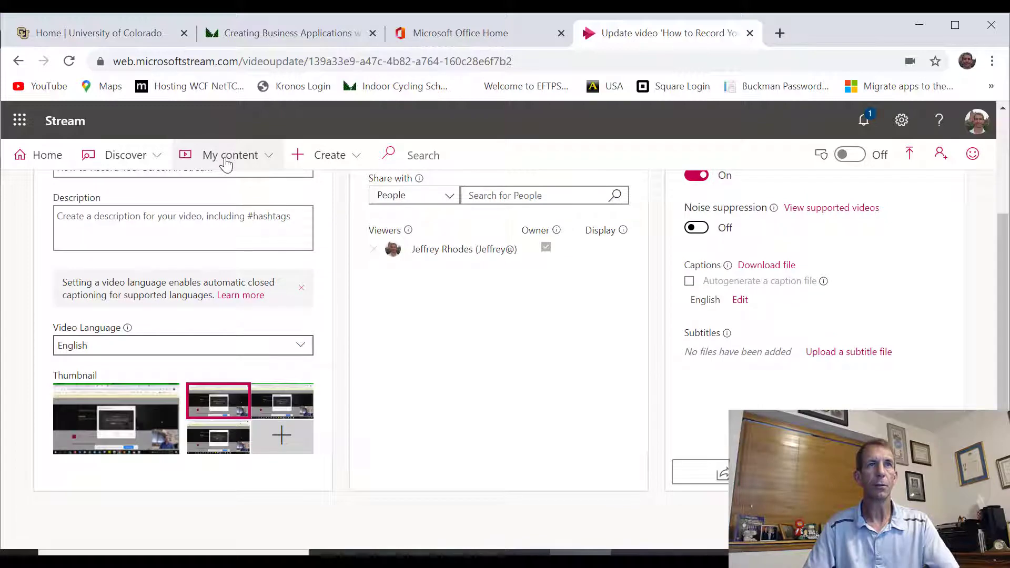
click(225, 162)
click(235, 188)
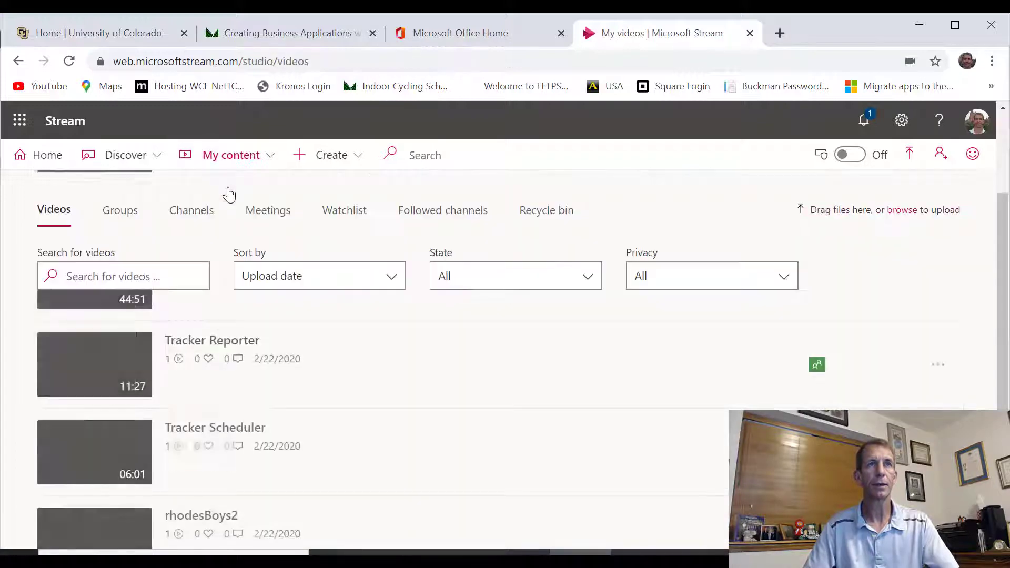
scroll(260, 352, up, 3)
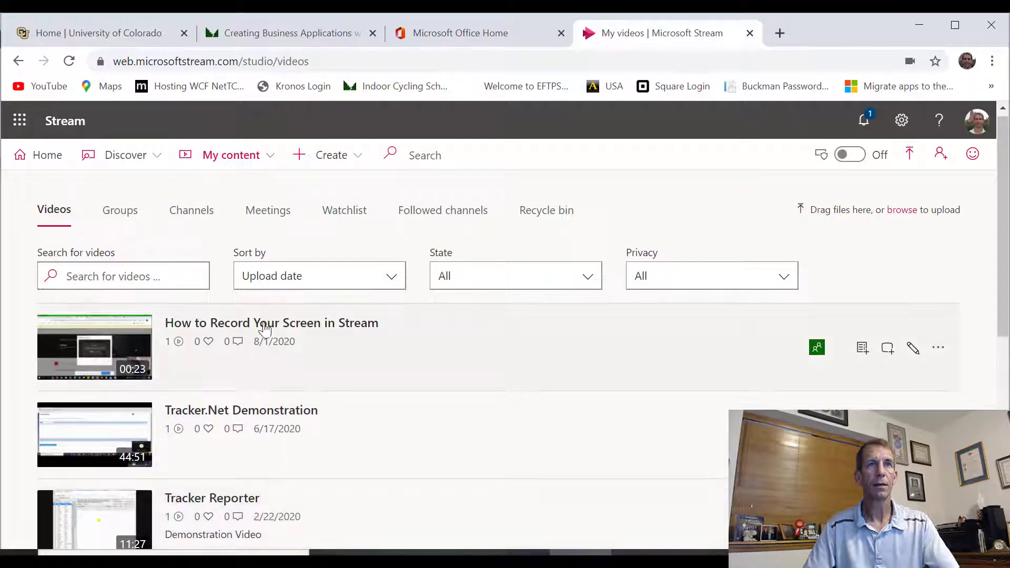
click(265, 323)
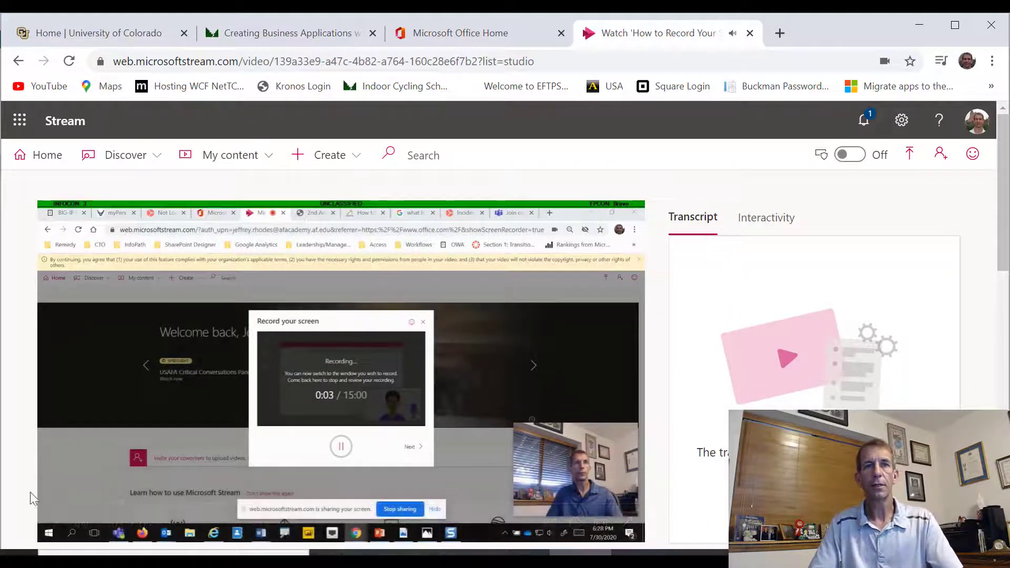
mouse_move(98, 524)
click(55, 523)
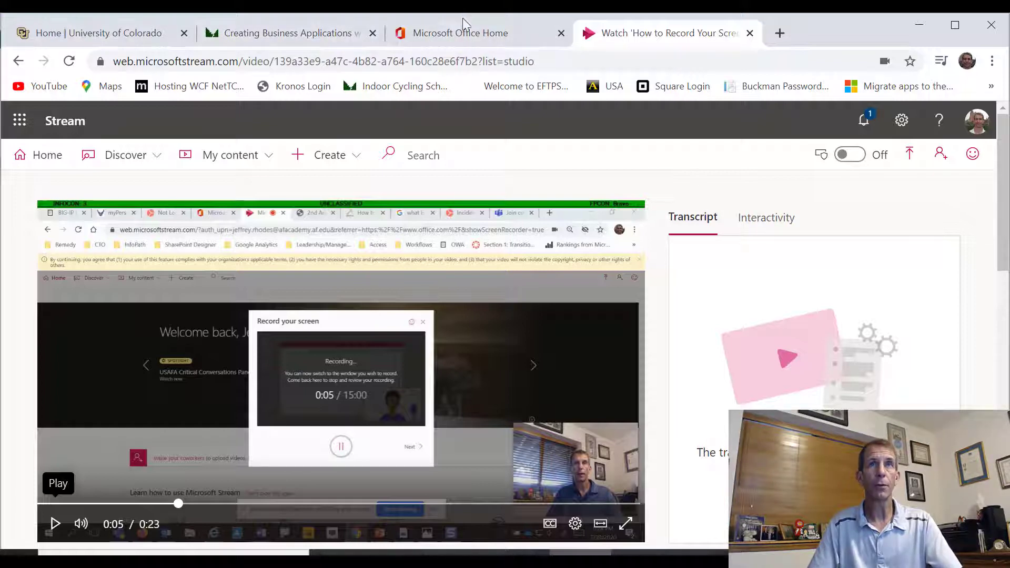
Switch to Microsoft Office Home, open Forms from the full app list, and create a new quiz
click(472, 40)
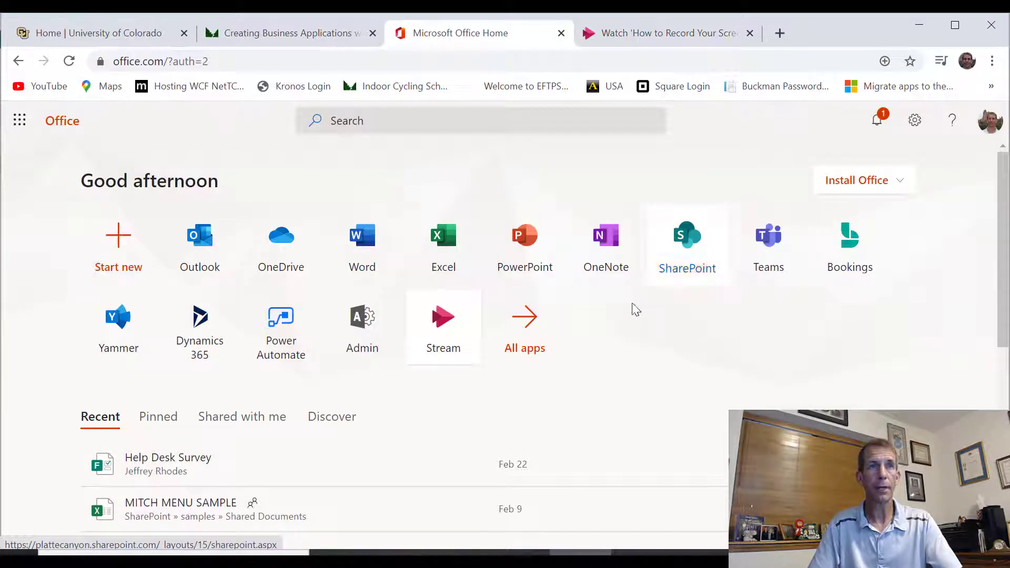
click(533, 330)
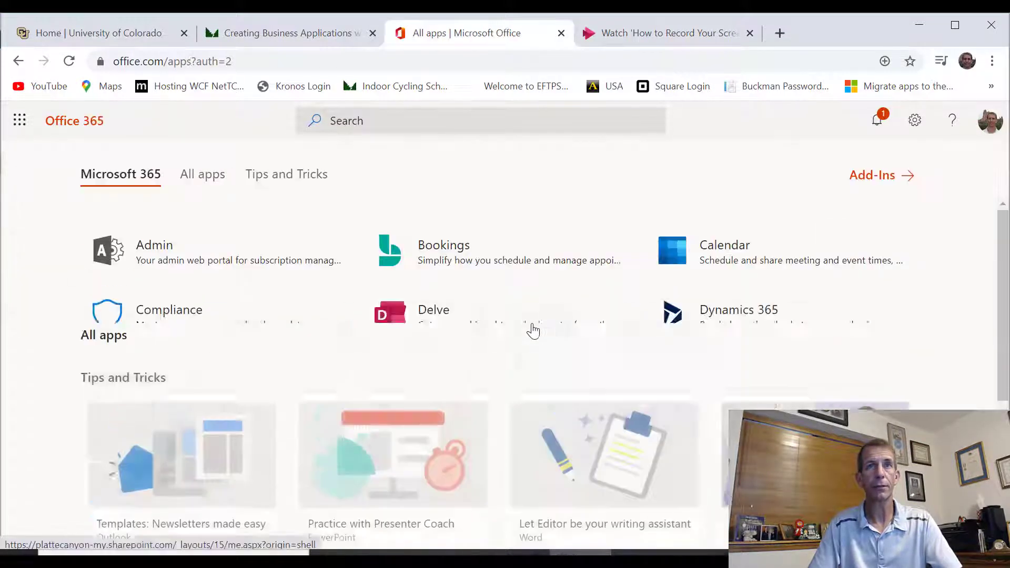
click(475, 392)
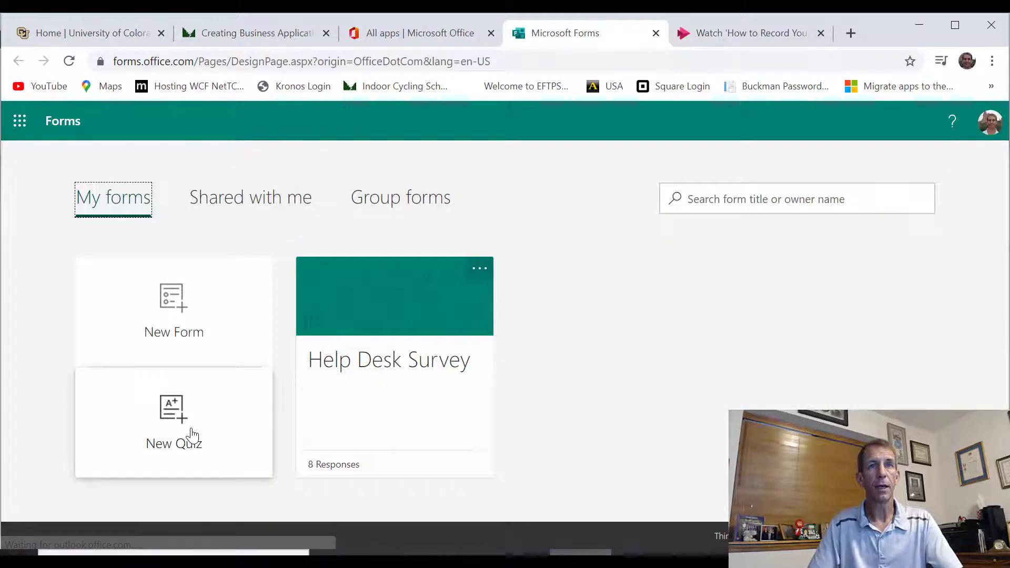
click(192, 435)
Title the quiz "Knowledge Check" and enter "Beatles Quiz" as its description
click(367, 302)
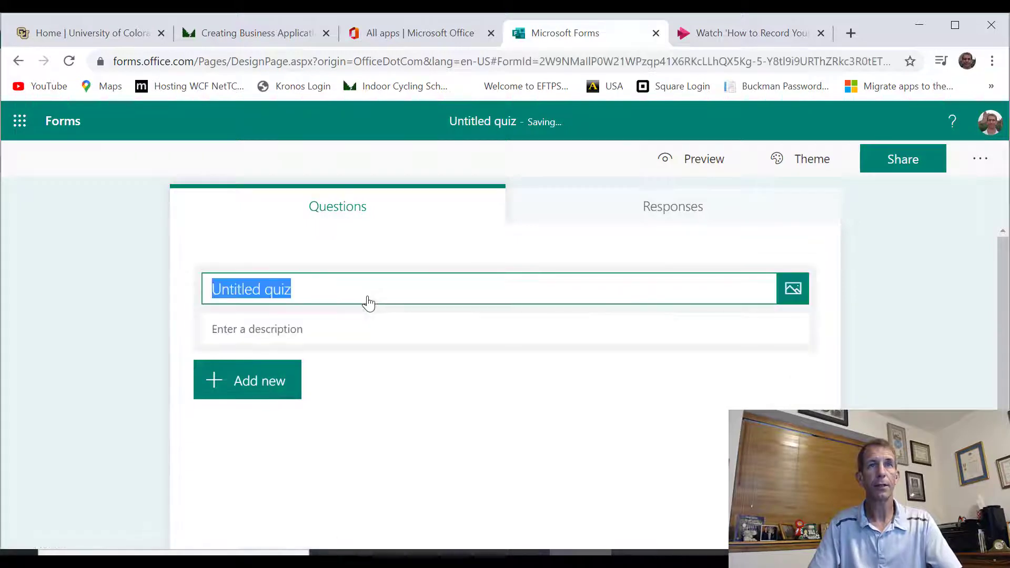
text(Know)
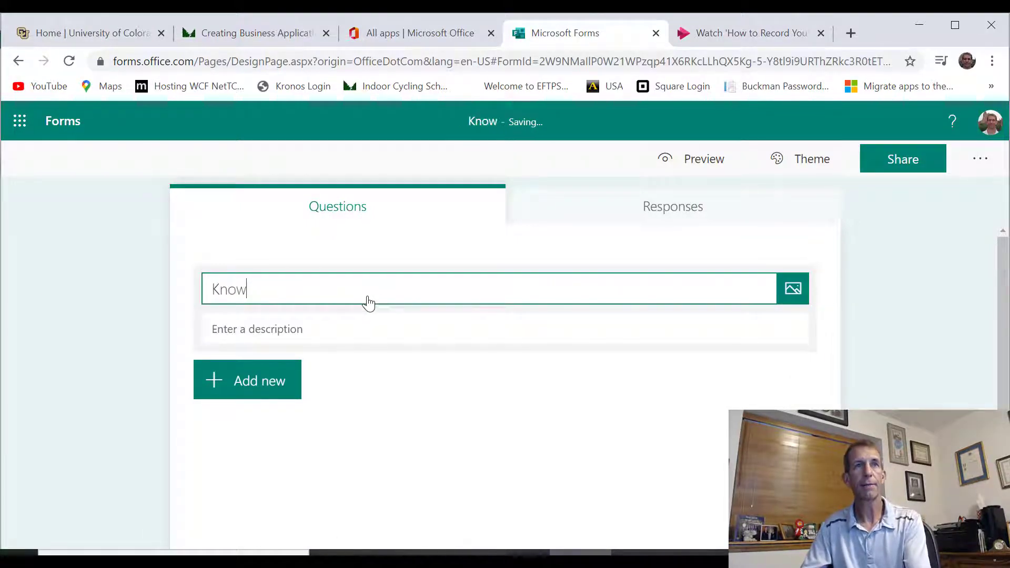
text(ledge Check)
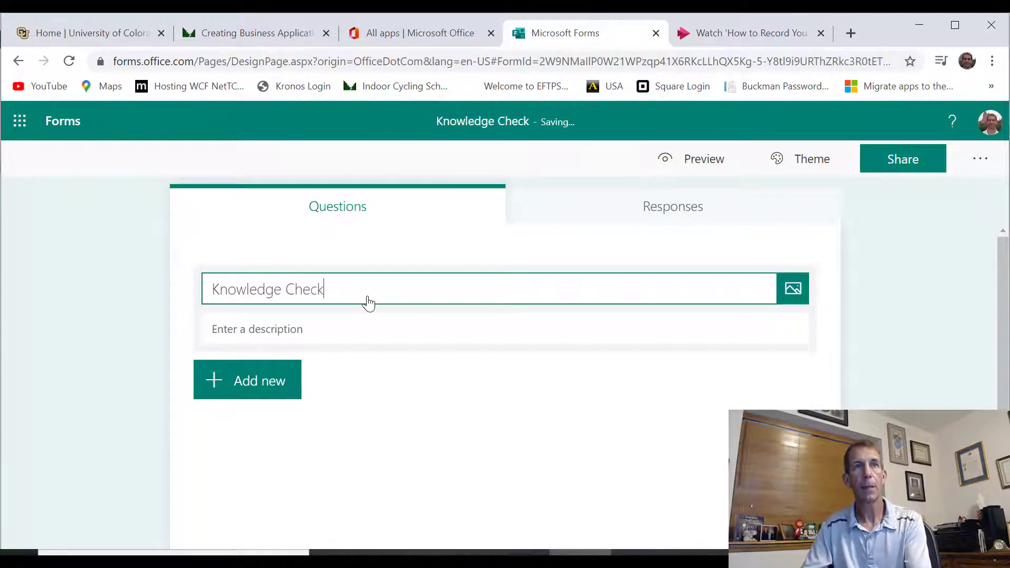
click(333, 321)
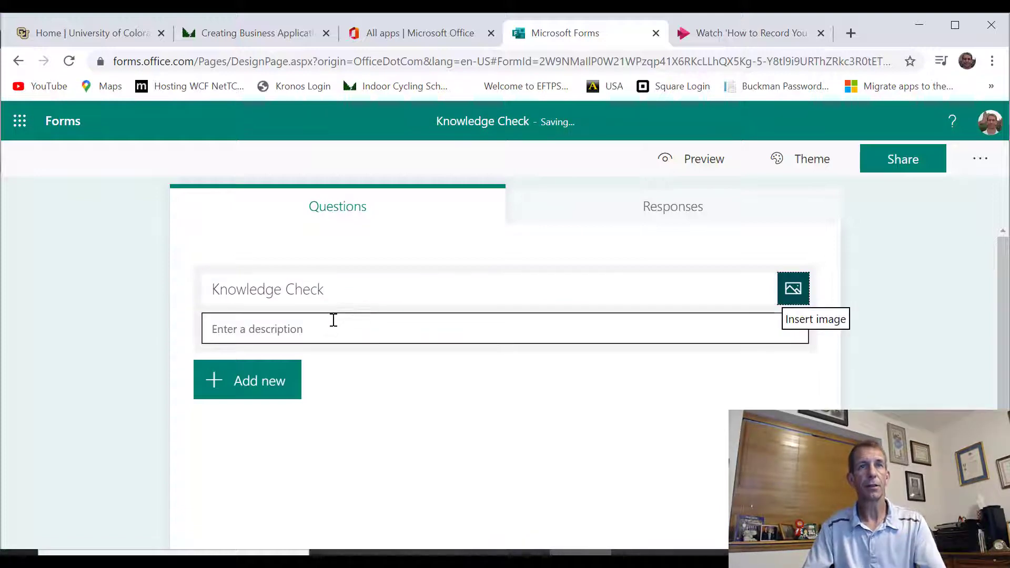
text(Bea)
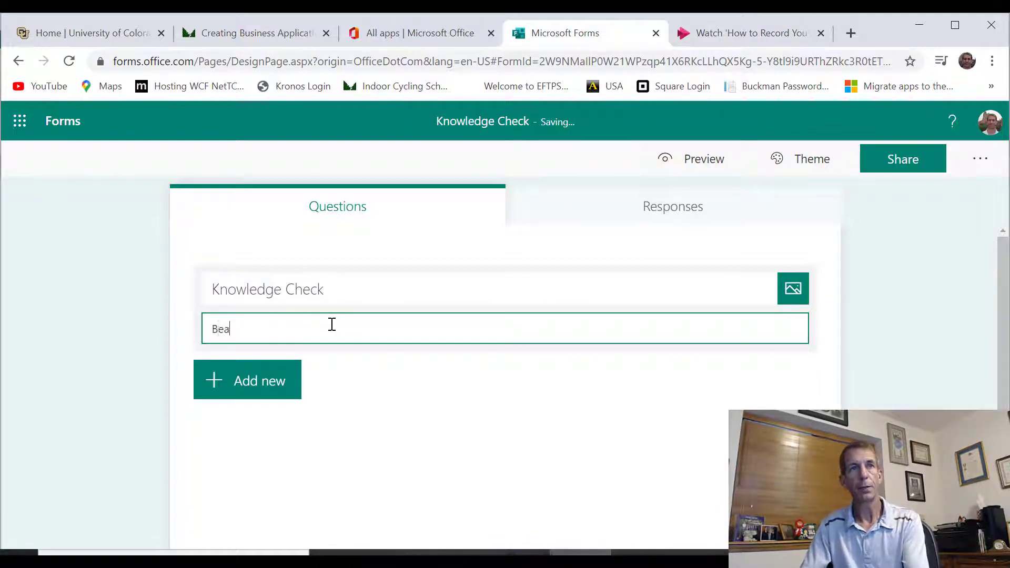
text(tles Qui)
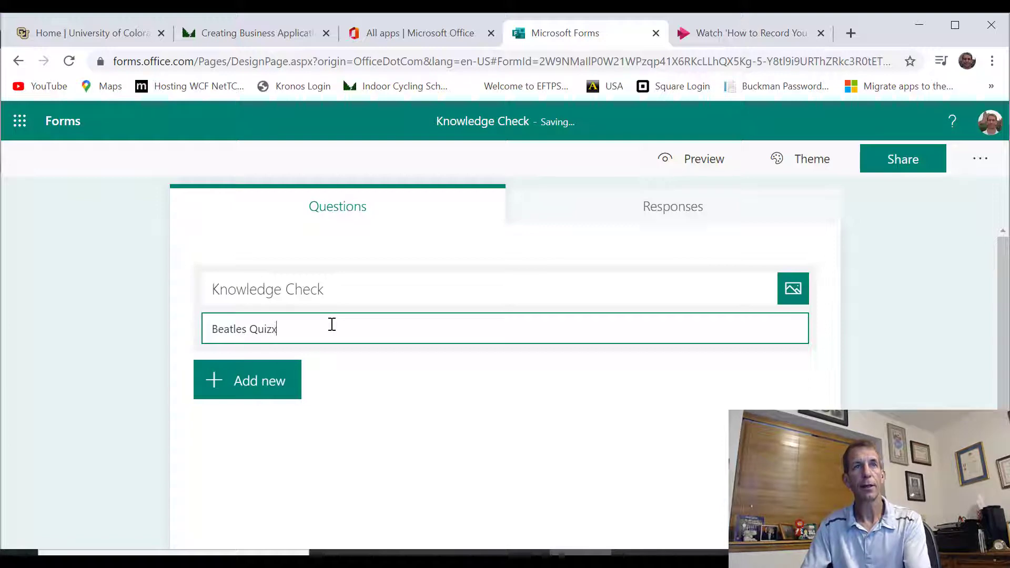
text(zx)
key(BackSpace)
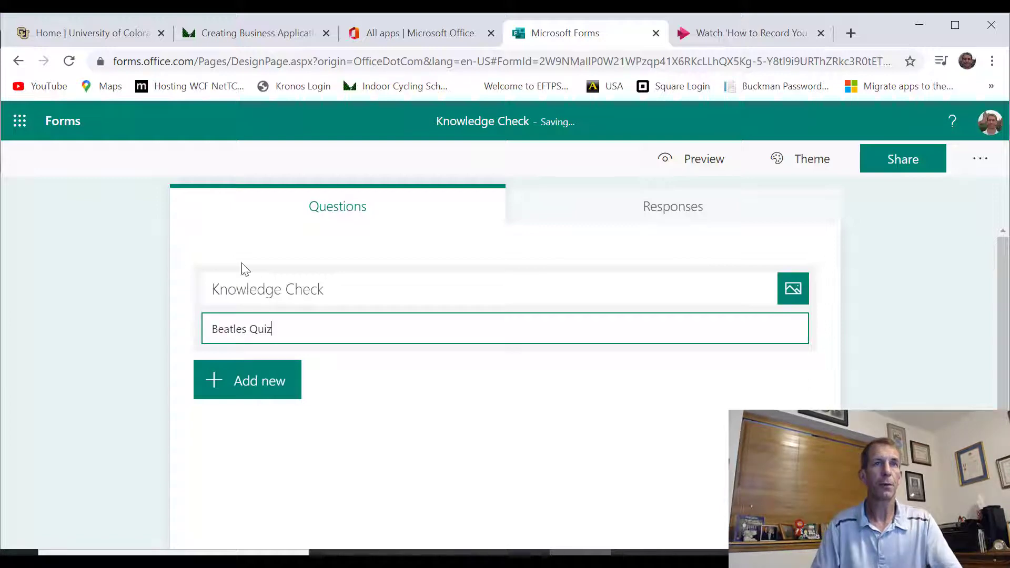
Add a choice question to the quiz with the text "What was last Beatles album recorded?"
click(284, 392)
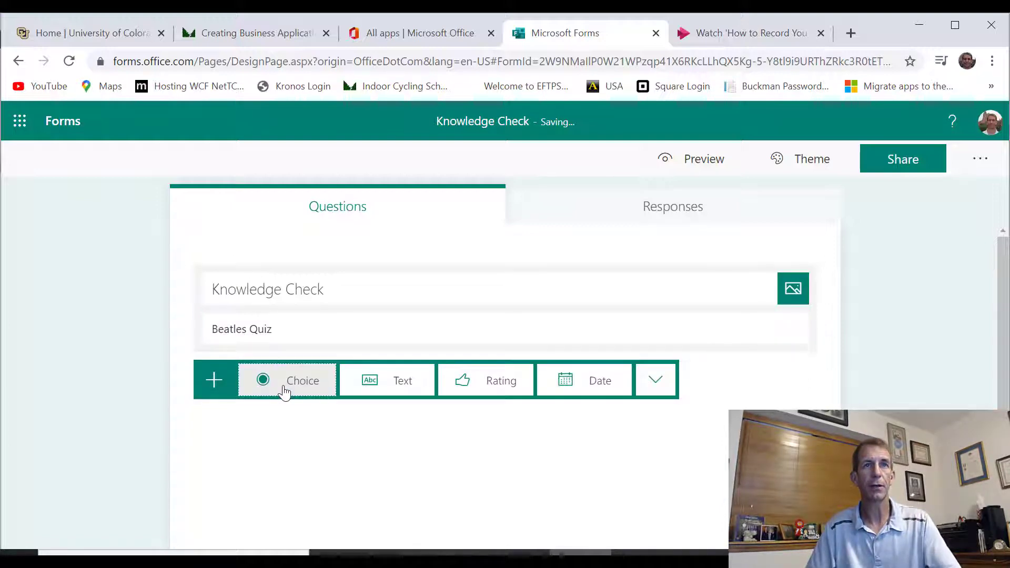
click(284, 380)
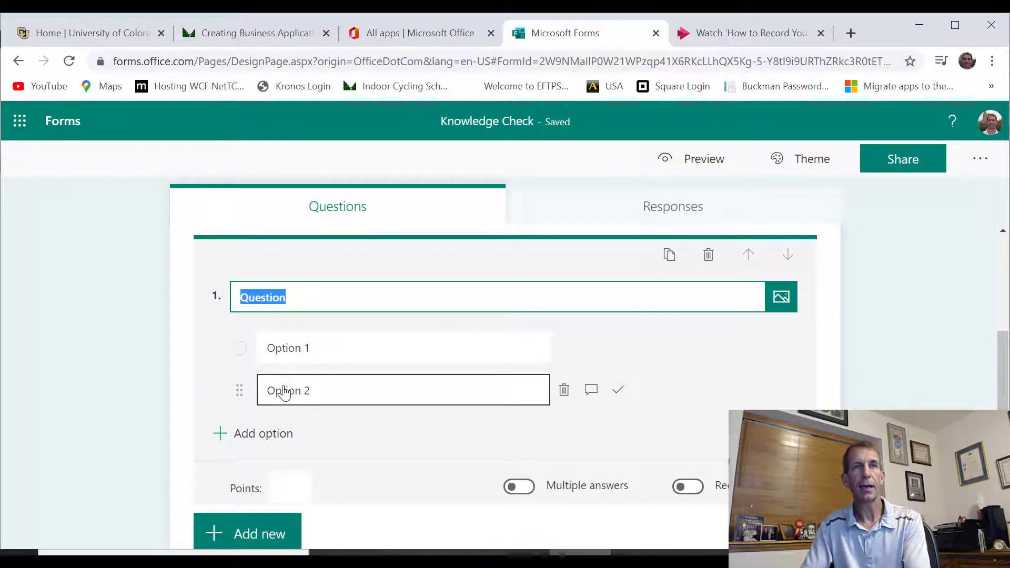
text(What was la)
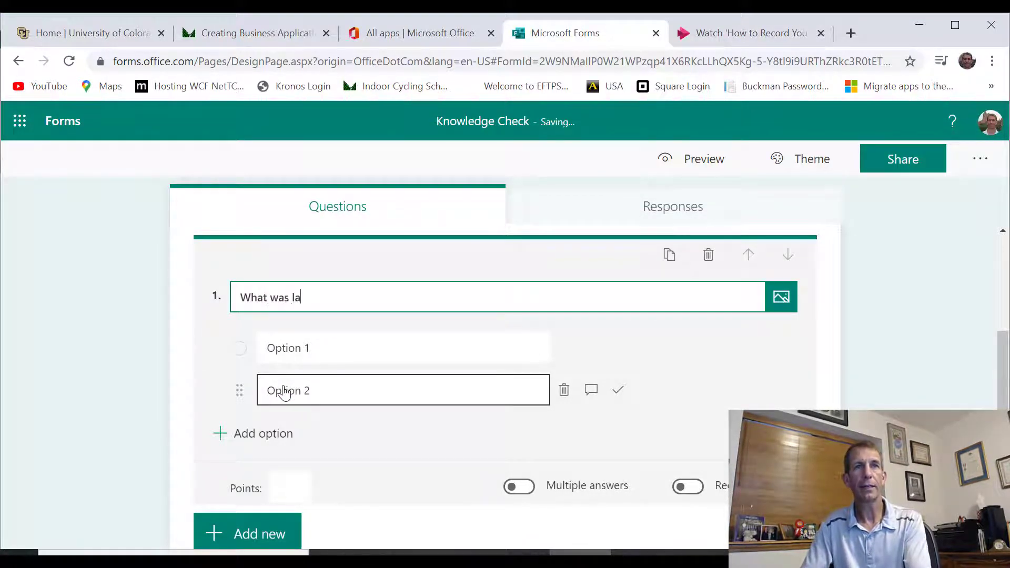
text(st Beatles Al)
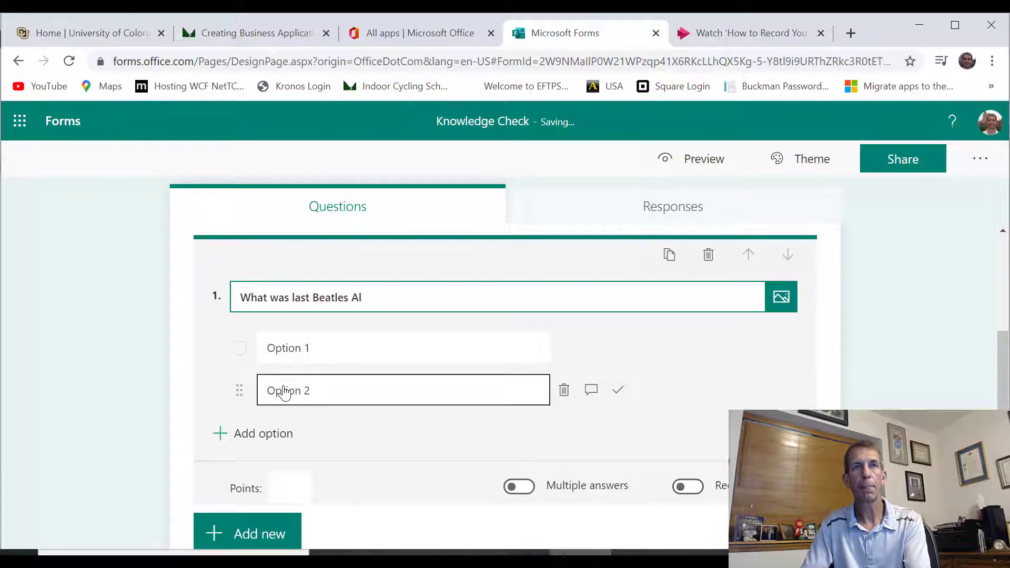
text(lbum recorde)
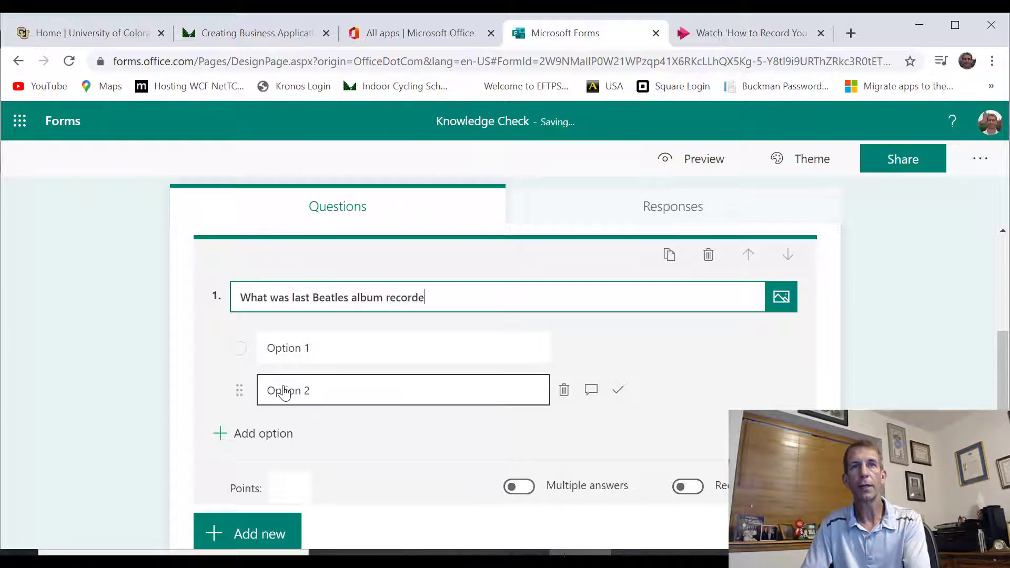
Enter "Abbey Road" as the first option, mark it as the correct answer, and enter "Let It Be" as the second option
click(321, 346)
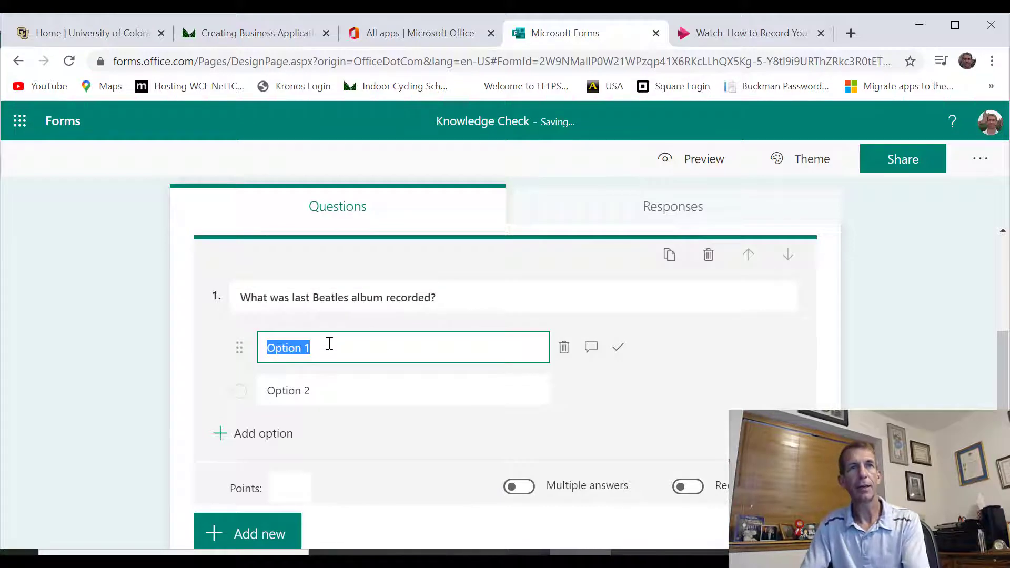
text(Abbey Road)
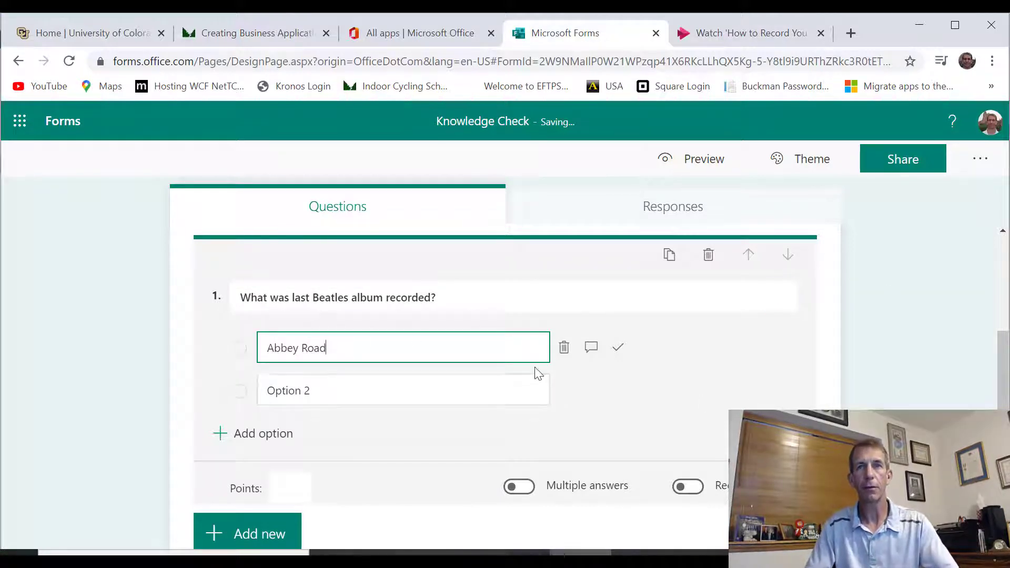
click(617, 353)
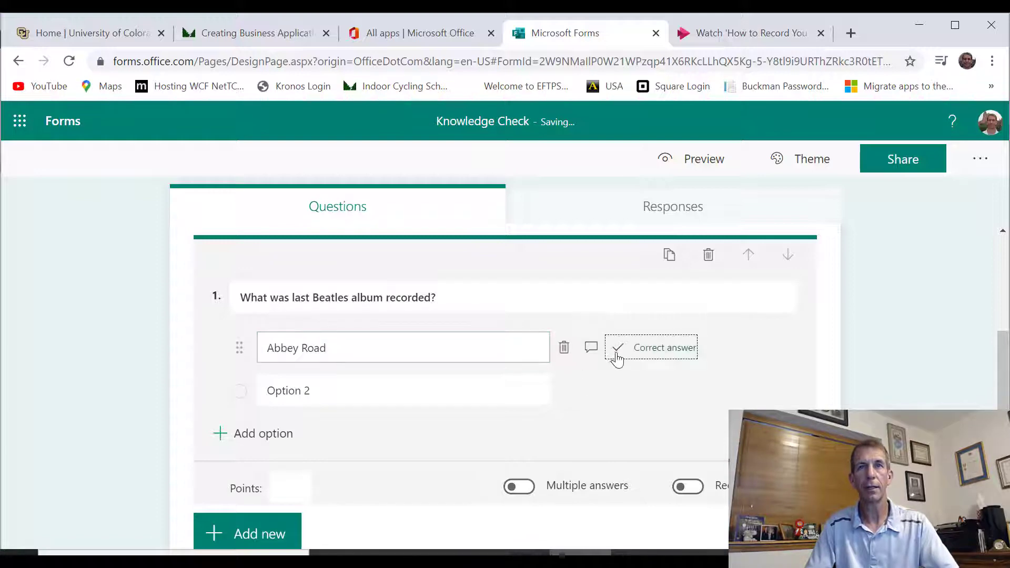
click(358, 392)
text(Let It Be)
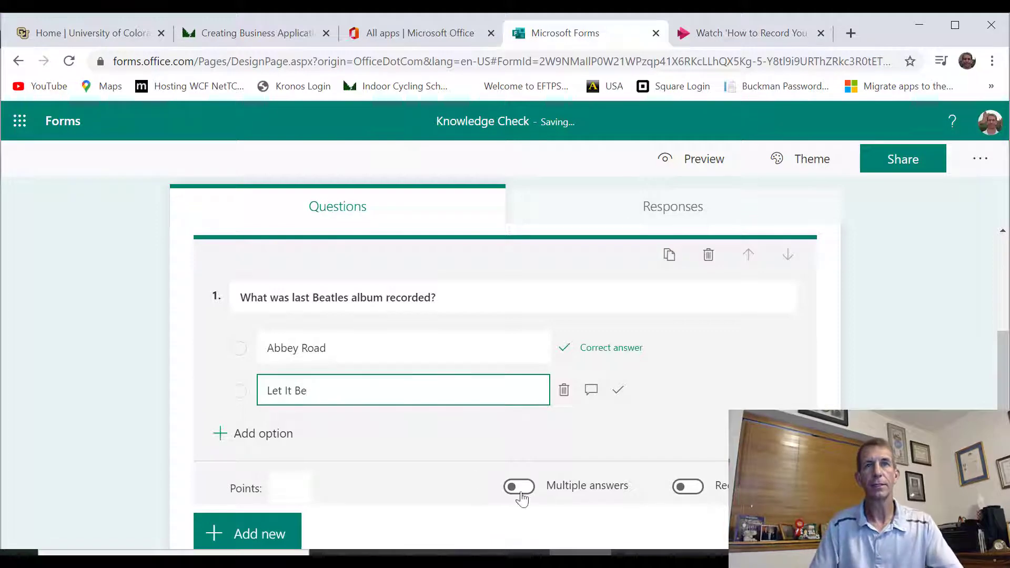
Add the message "This was the last one released, but the second to the last one recorded." for respondents who select "Let It Be"
click(591, 392)
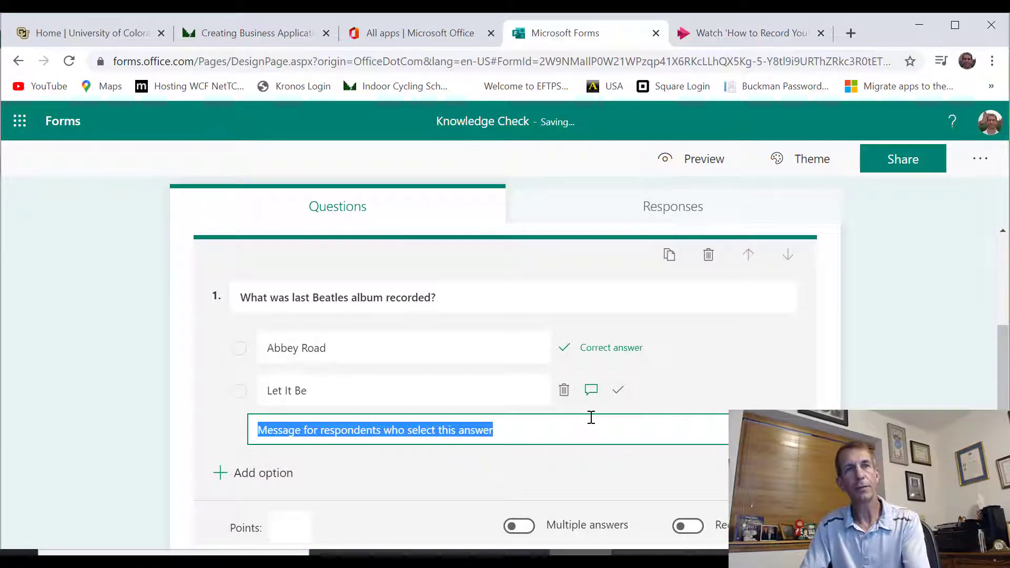
text(This was the las)
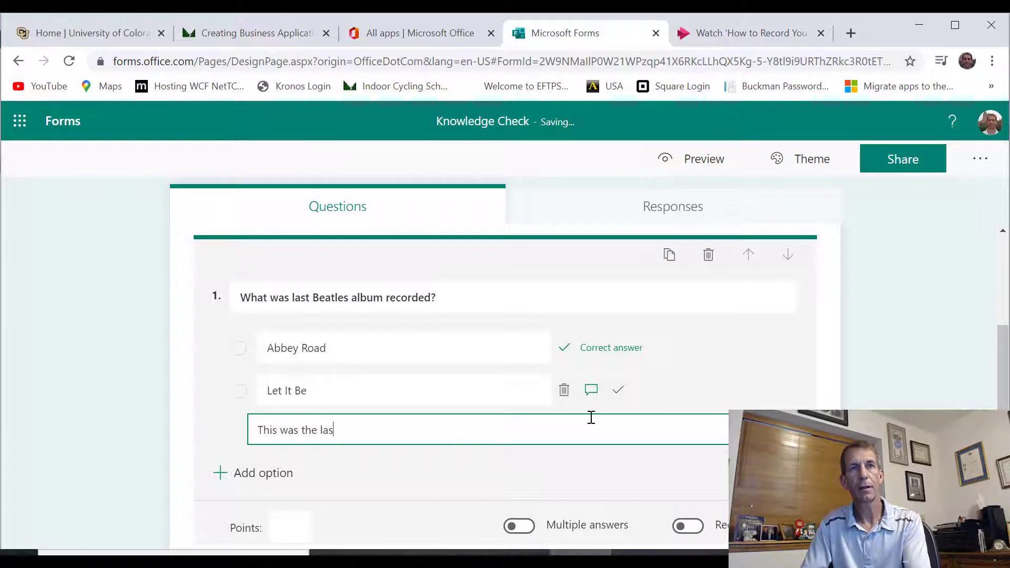
text(t one released, but th)
key(BackSpace)
key(BackSpace)
text(ut)
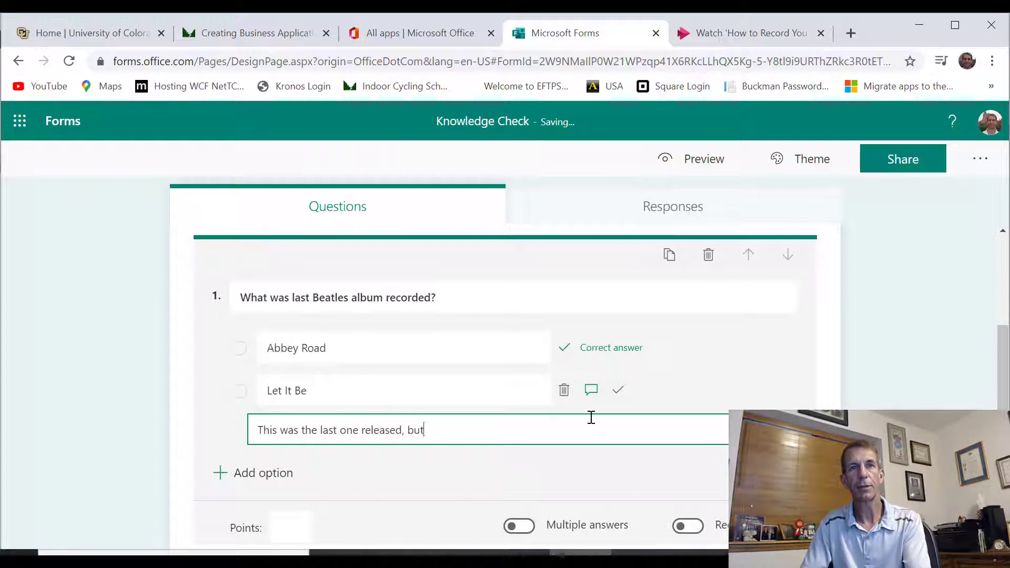
text( the secon)
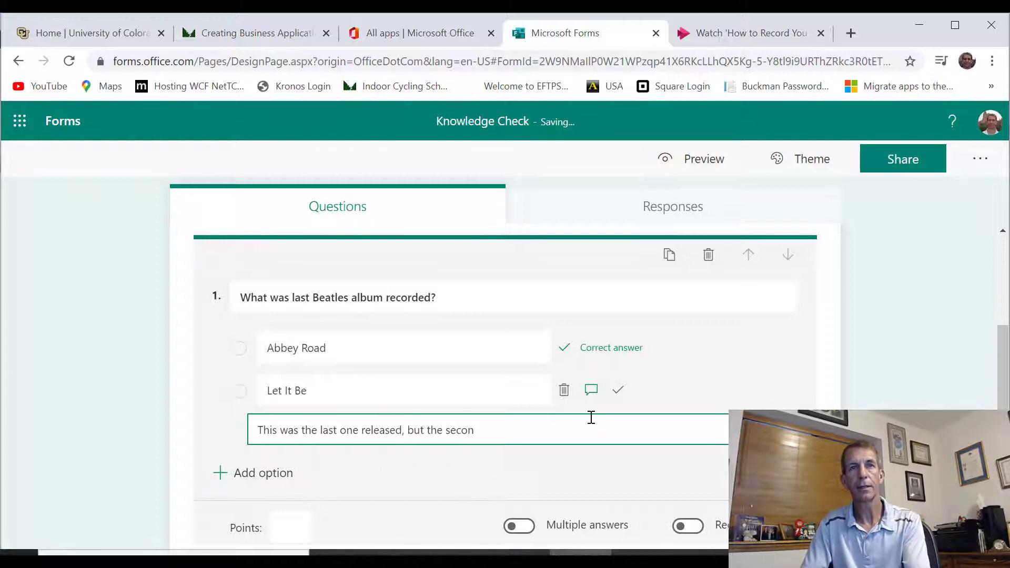
text(d to the last one record)
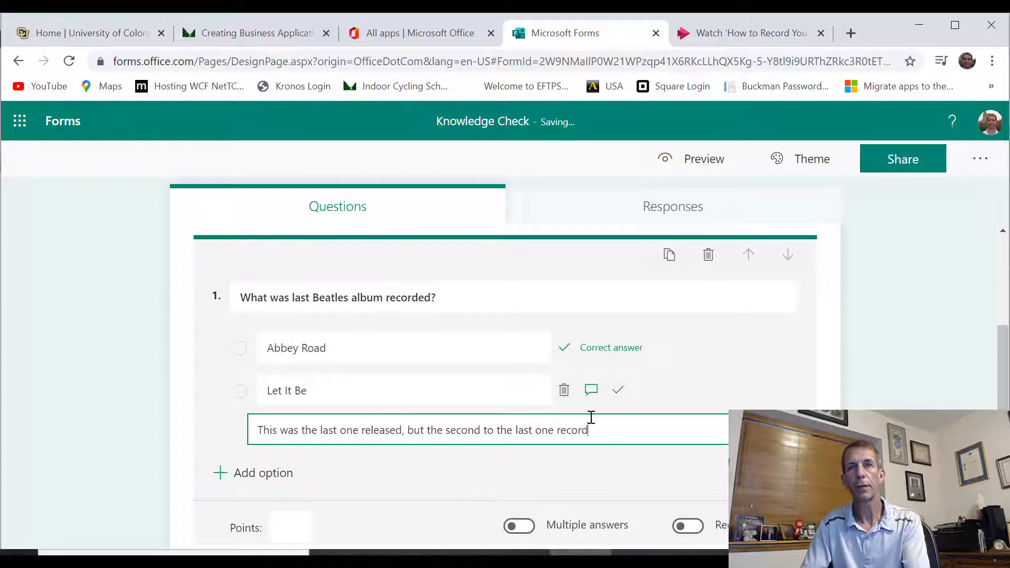
text(ed.)
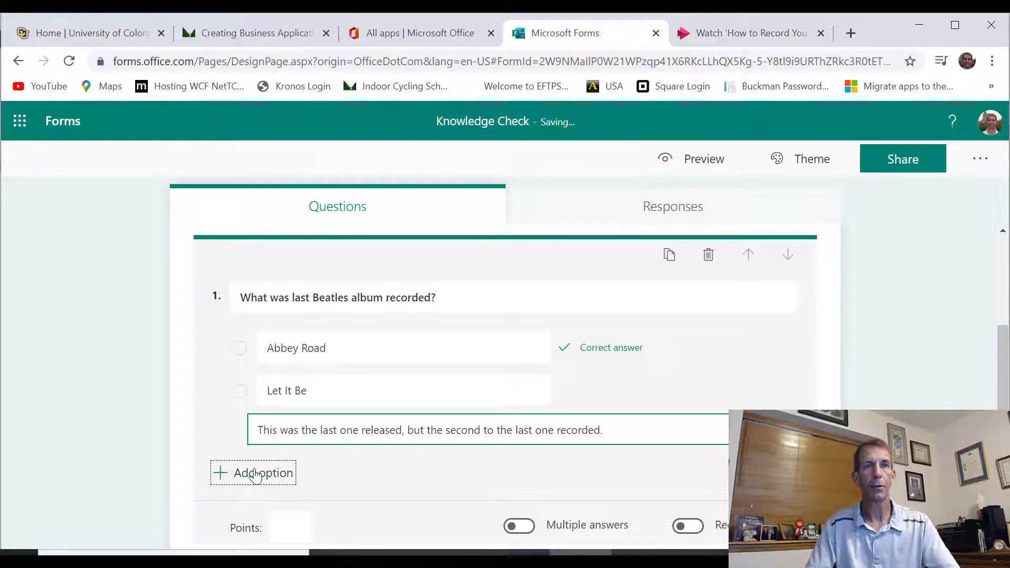
Add "Sgt Pepper's" and "Magical Mystery Tour" as the third and fourth answer options of the first question
click(266, 474)
text(Sgt)
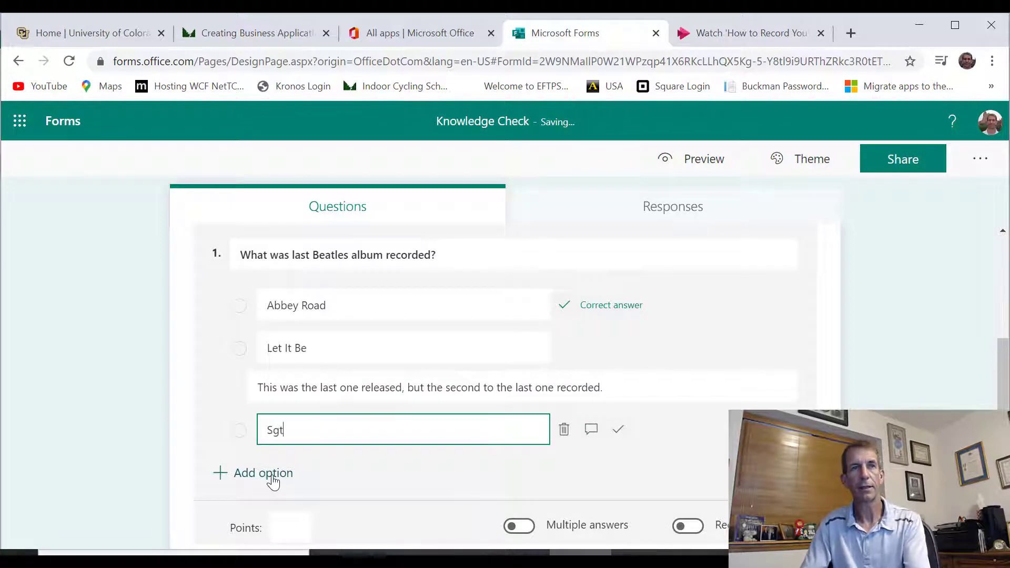
text( Pepper's)
click(264, 480)
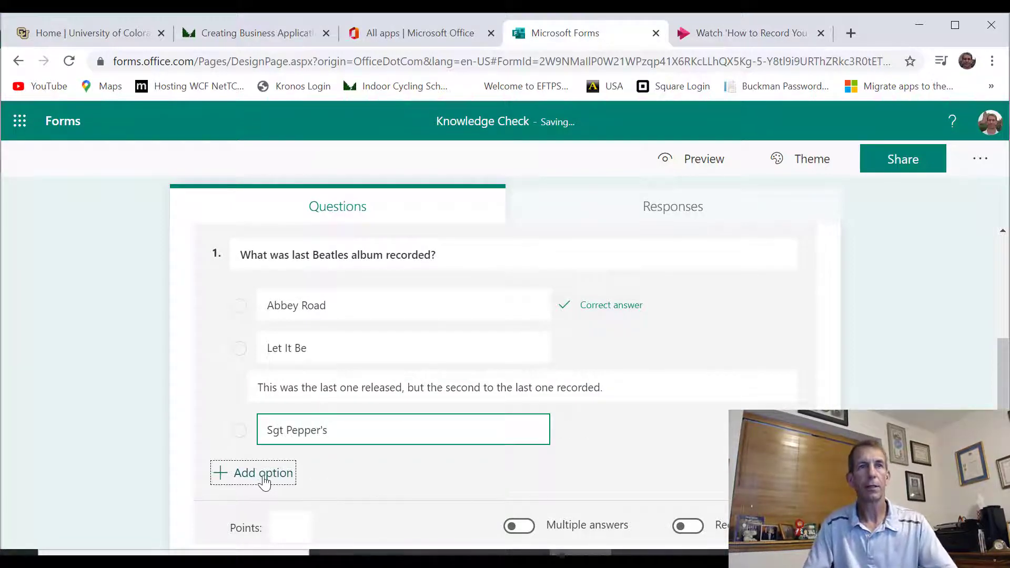
text(Magical Mystery Tour)
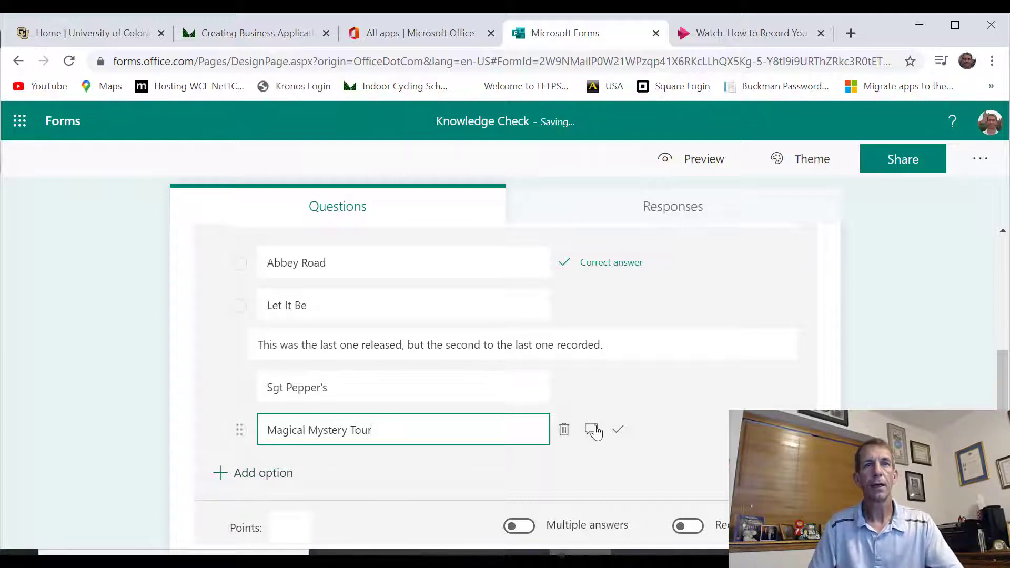
Set the first question's points to 50 and make the question required
scroll(374, 461, down, 2)
click(293, 451)
text(50)
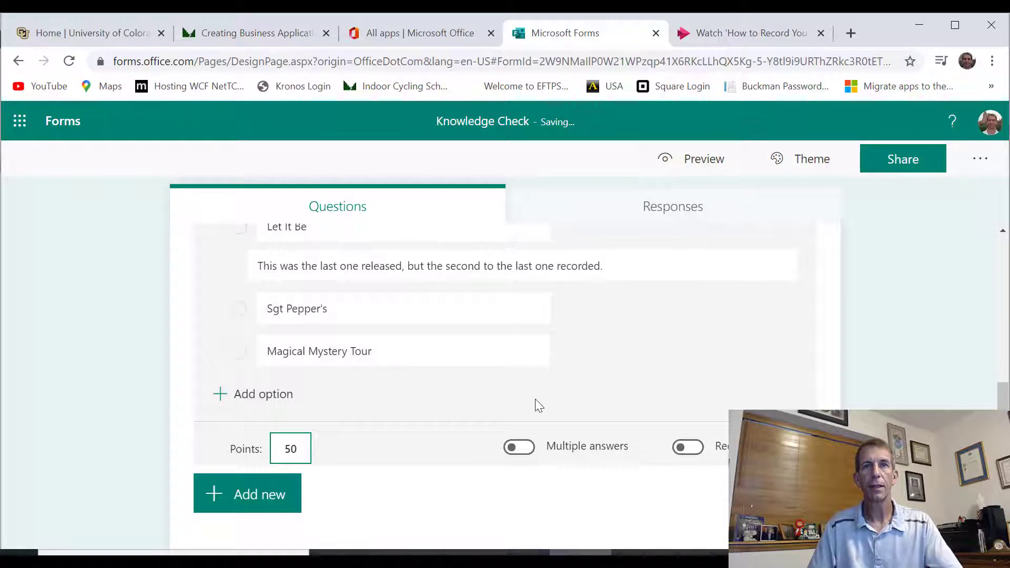
scroll(535, 400, down, 1)
scroll(535, 401, up, 2)
scroll(536, 401, down, 1)
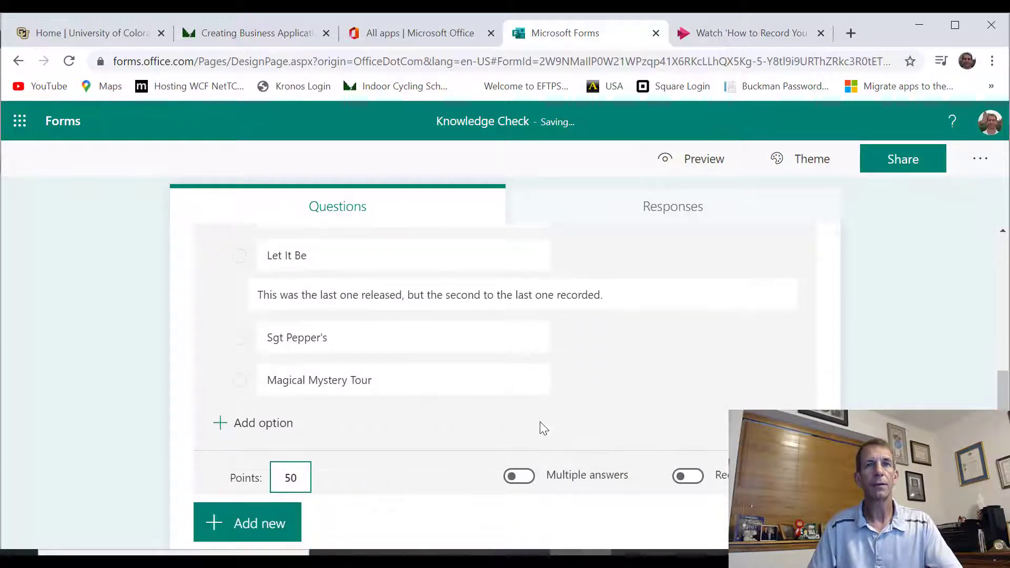
click(688, 476)
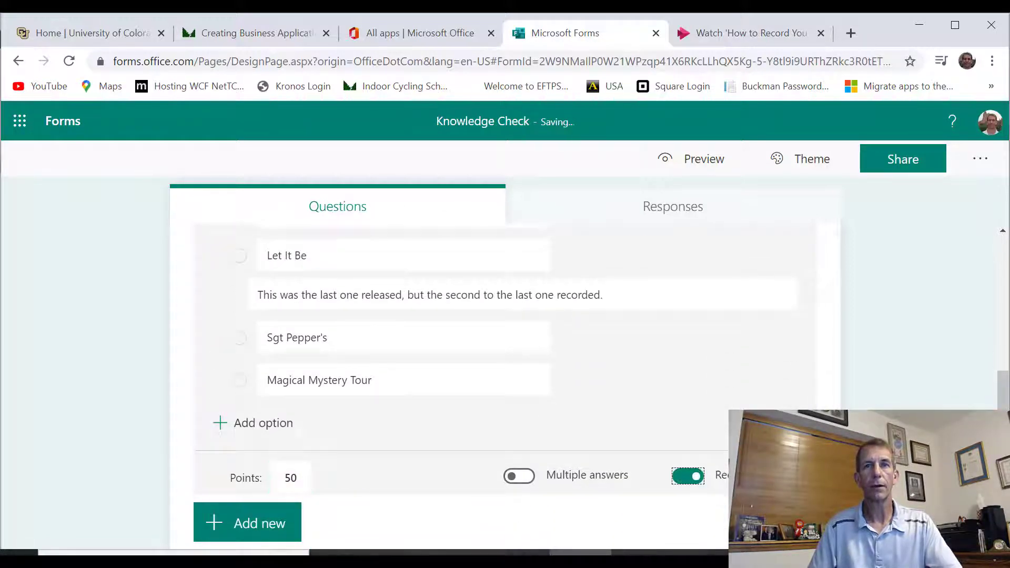
Add a text question reading "What was name of The Beatles' first #1 single in the U.S."
click(241, 523)
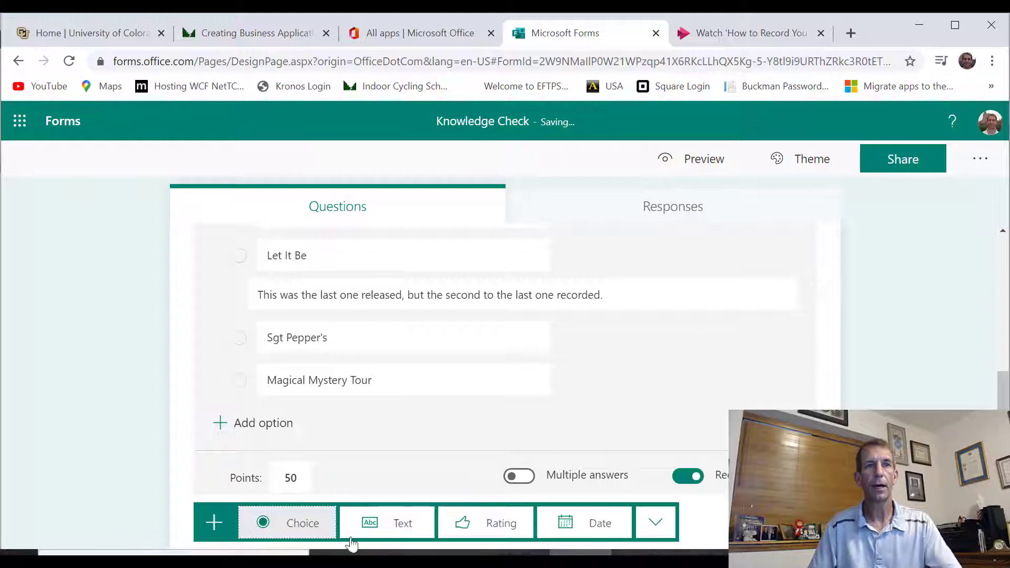
click(419, 527)
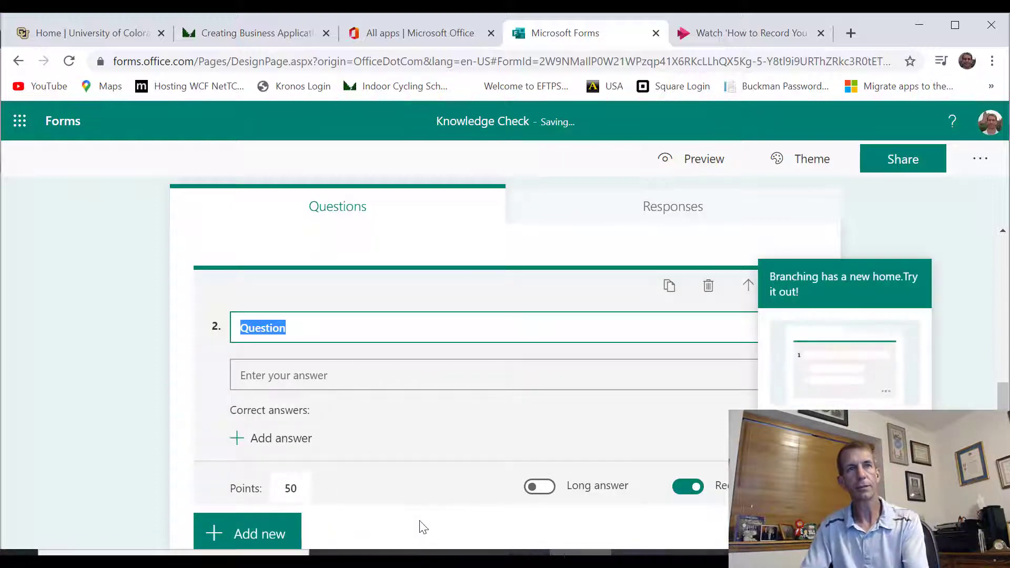
text(What was )
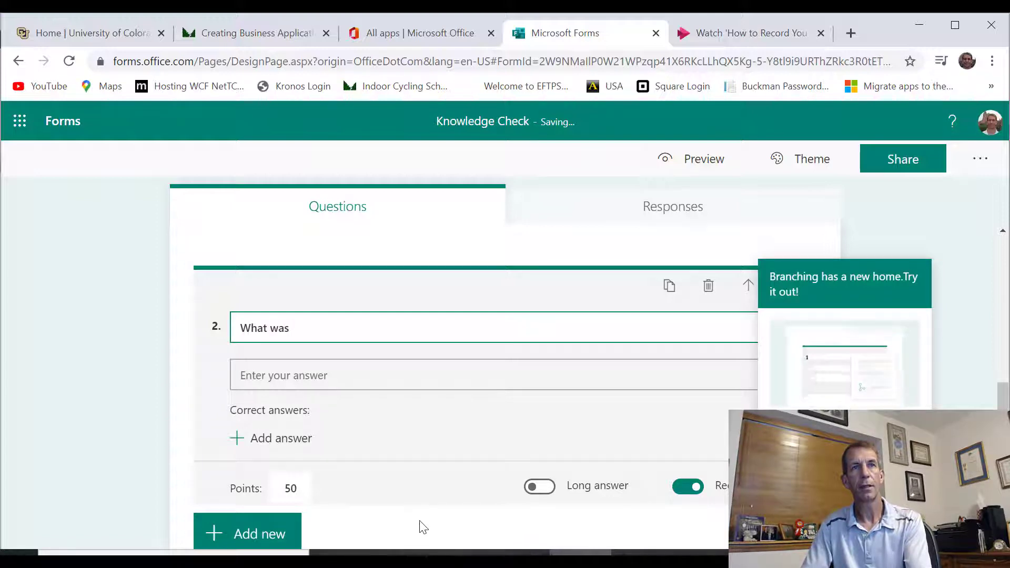
text(h)
key(BackSpace)
text(name of)
key(BackSpace)
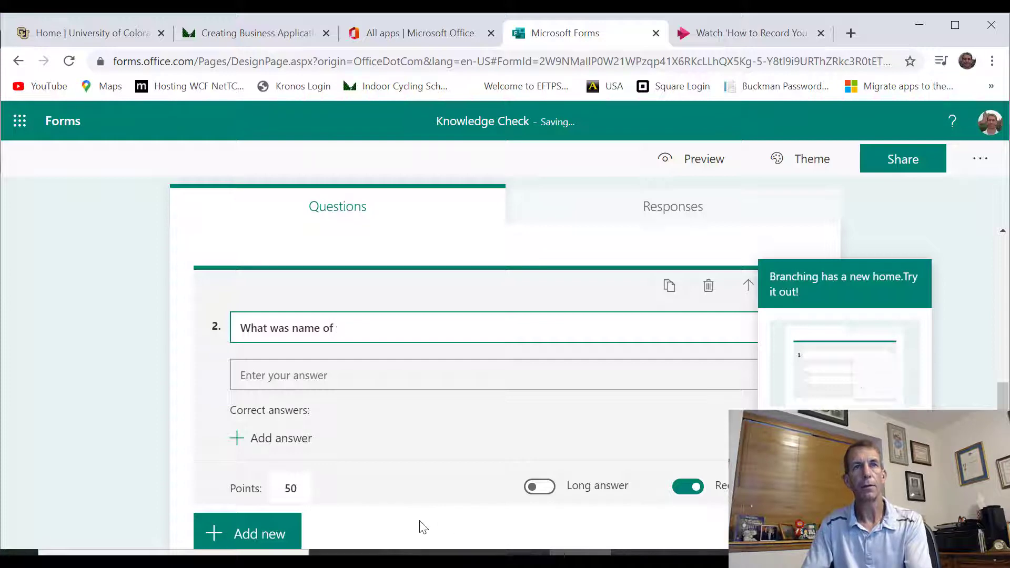
text(The Bea)
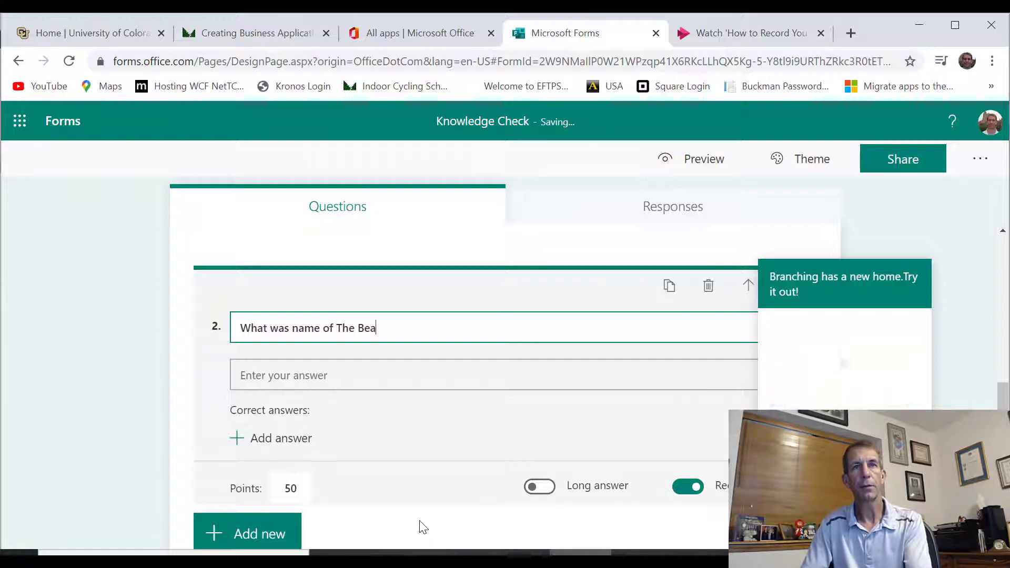
text(tles' )
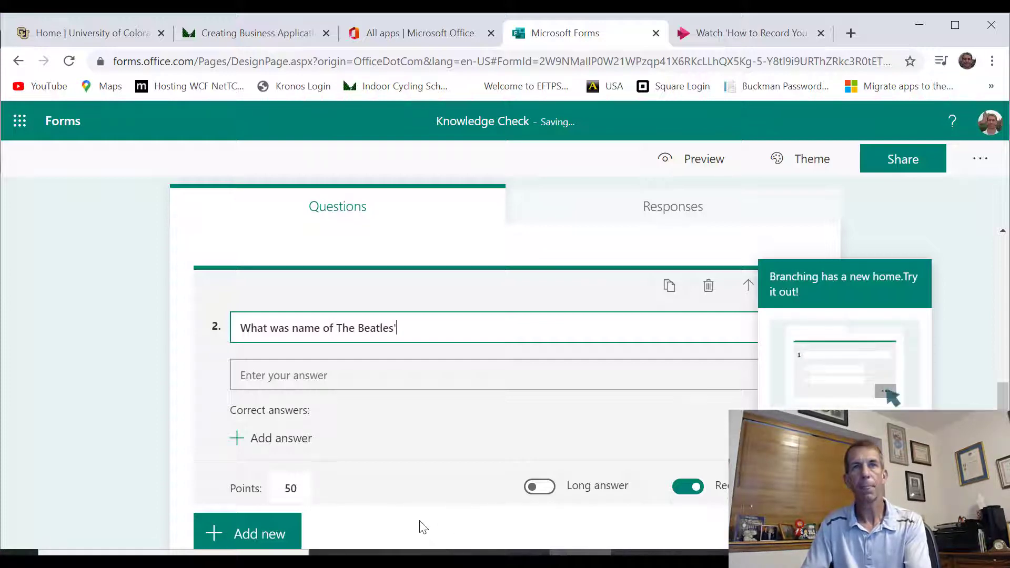
text(first )
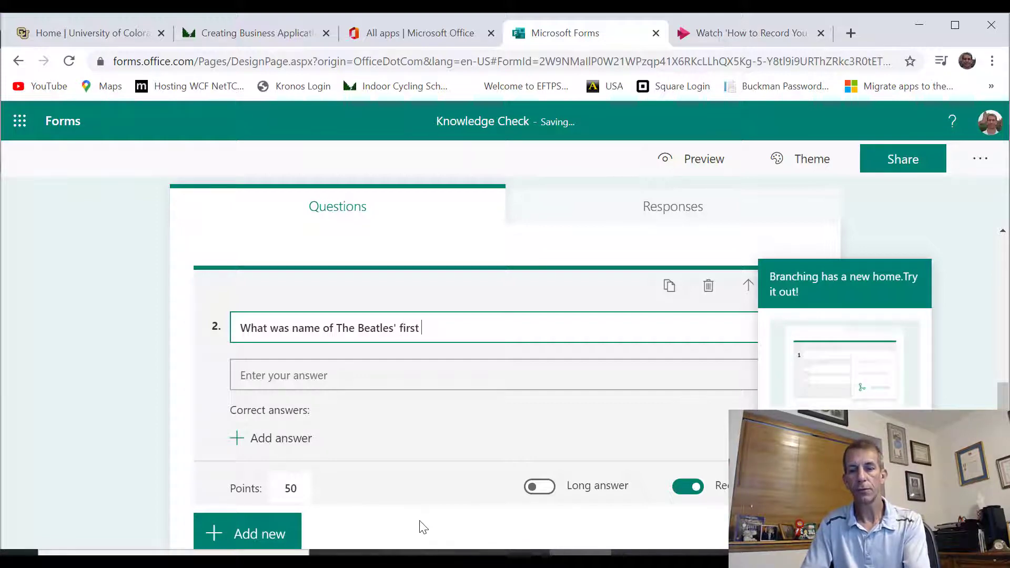
text(#1 single in the U.S.)
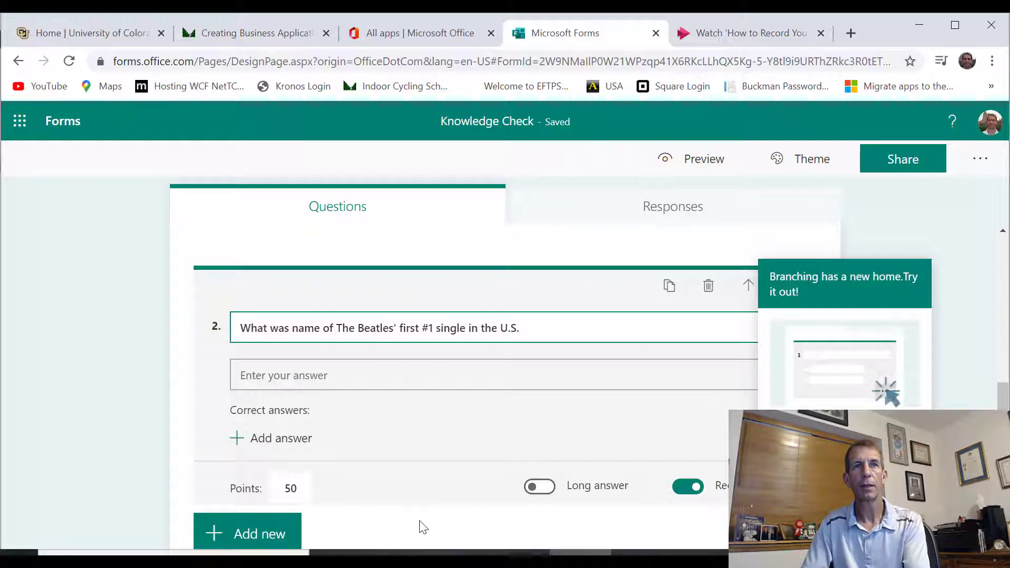
click(423, 527)
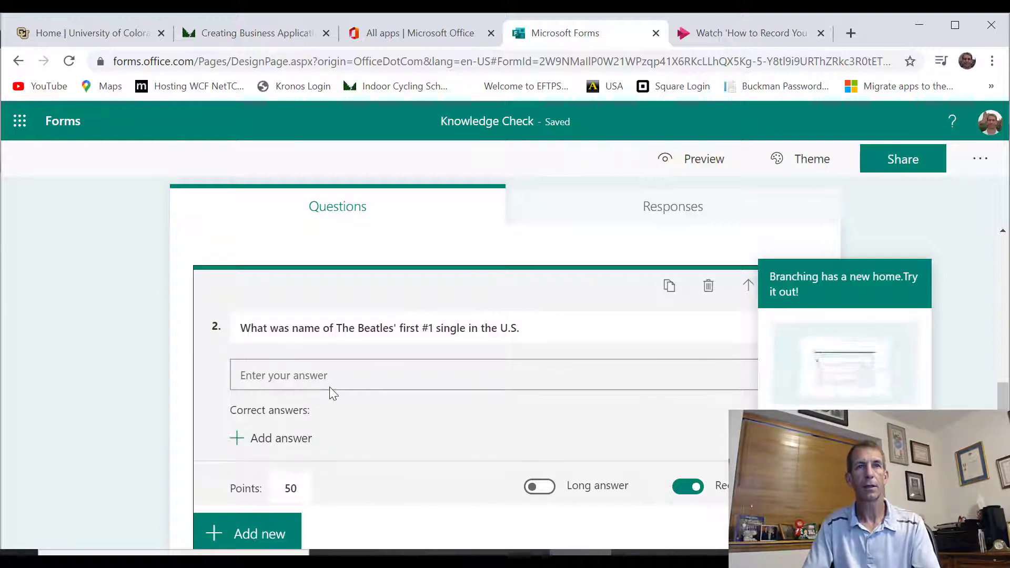
Enter "I Want to Hold Your Hand" as the correct answer for the second question
click(311, 455)
text(I)
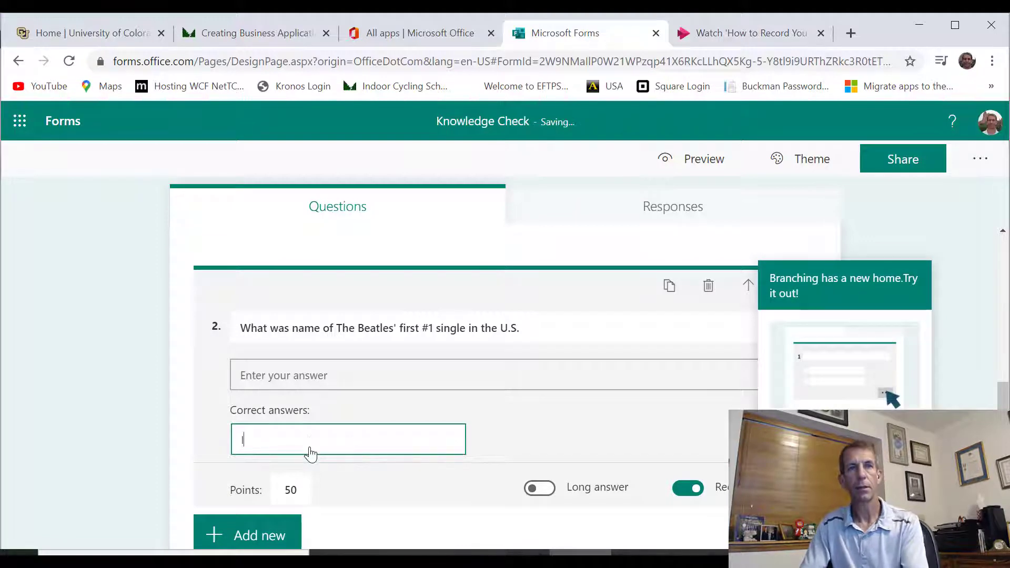
text( Wan to )
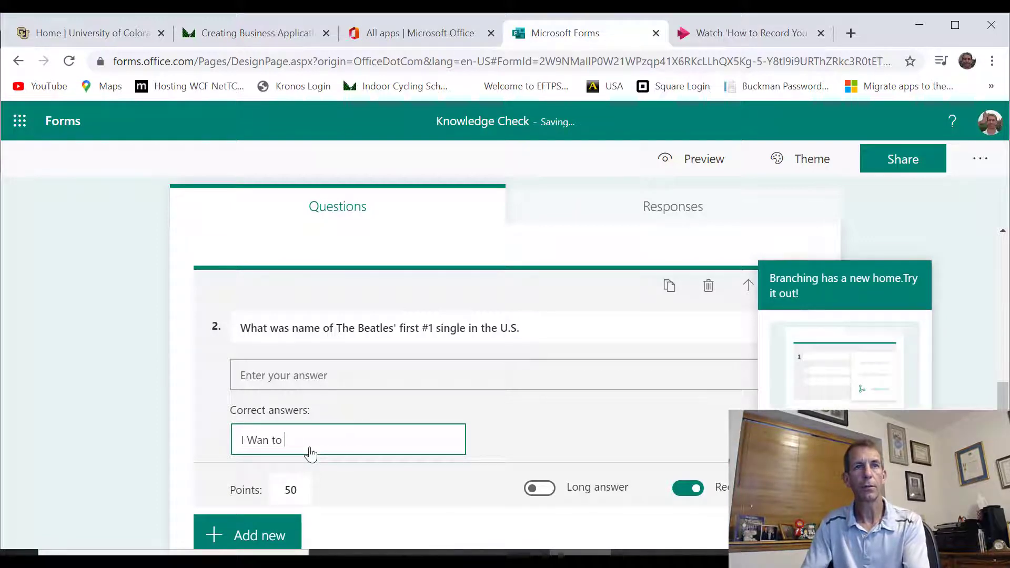
key(BackSpace)
key(BackSpace)
key(BackSpace)
key(BackSpace)
text(t to Hol)
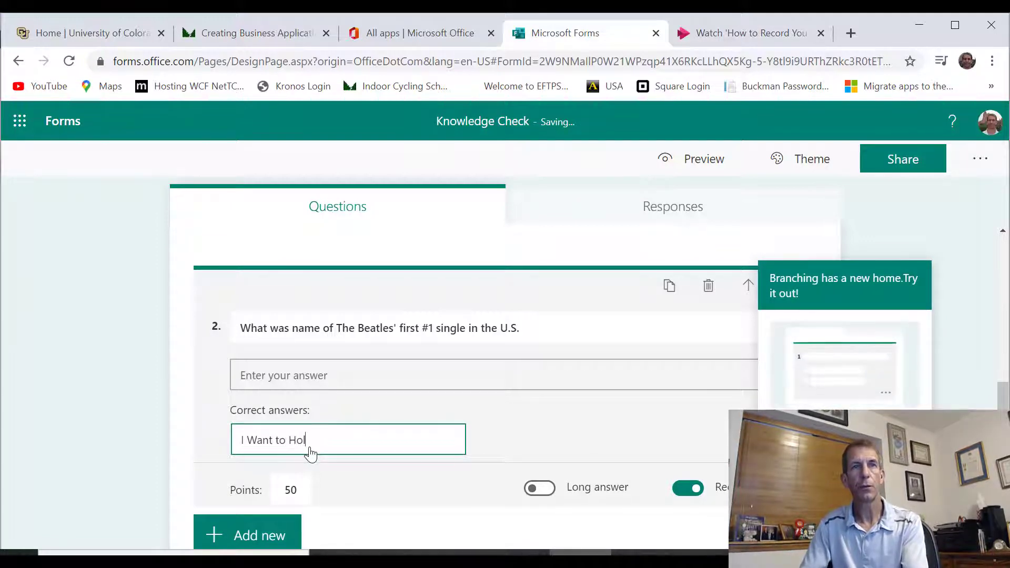
text(d Your Hand)
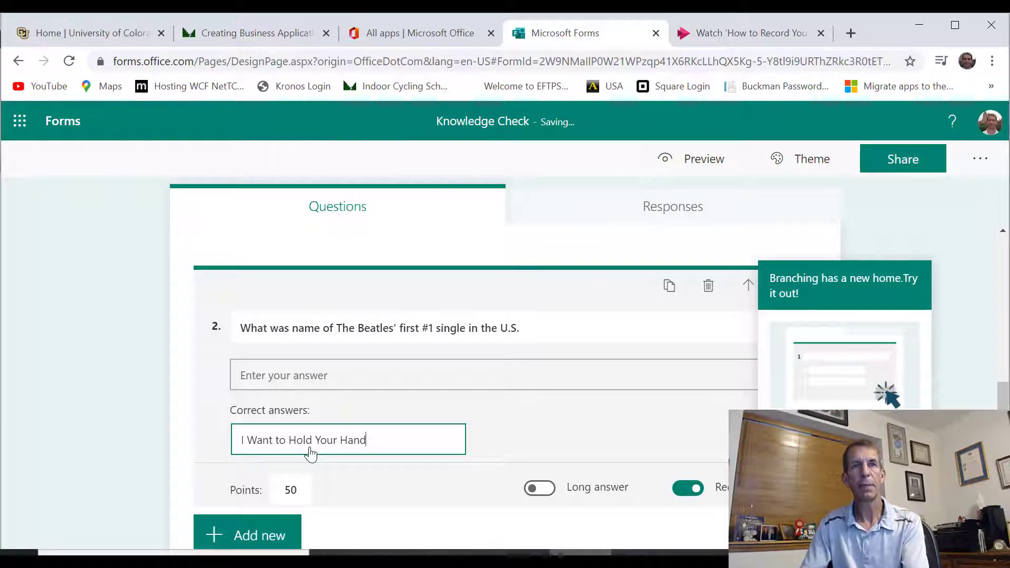
click(680, 387)
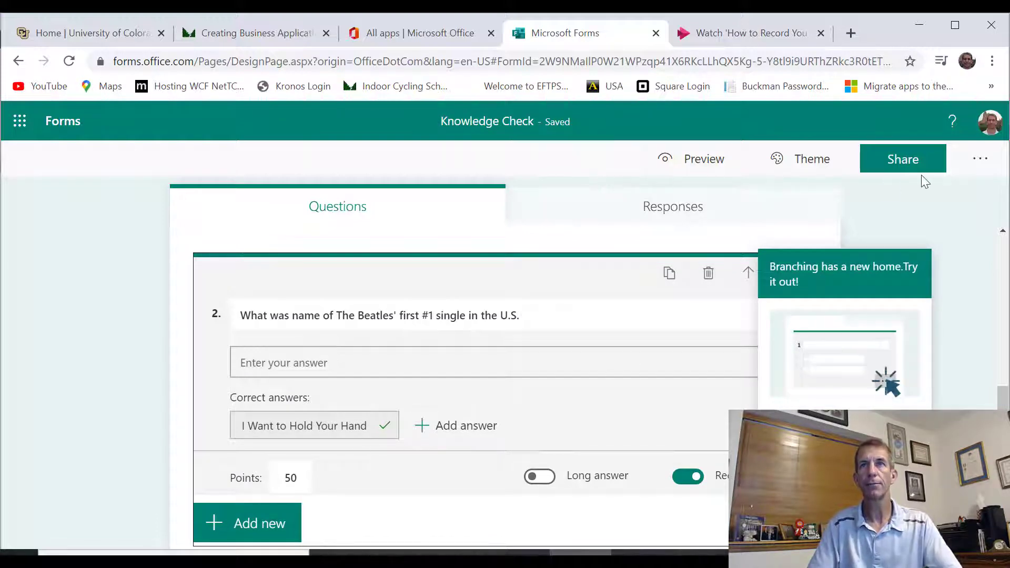
Set the quiz's sharing so that anyone with the link can respond, and copy the response link
click(657, 219)
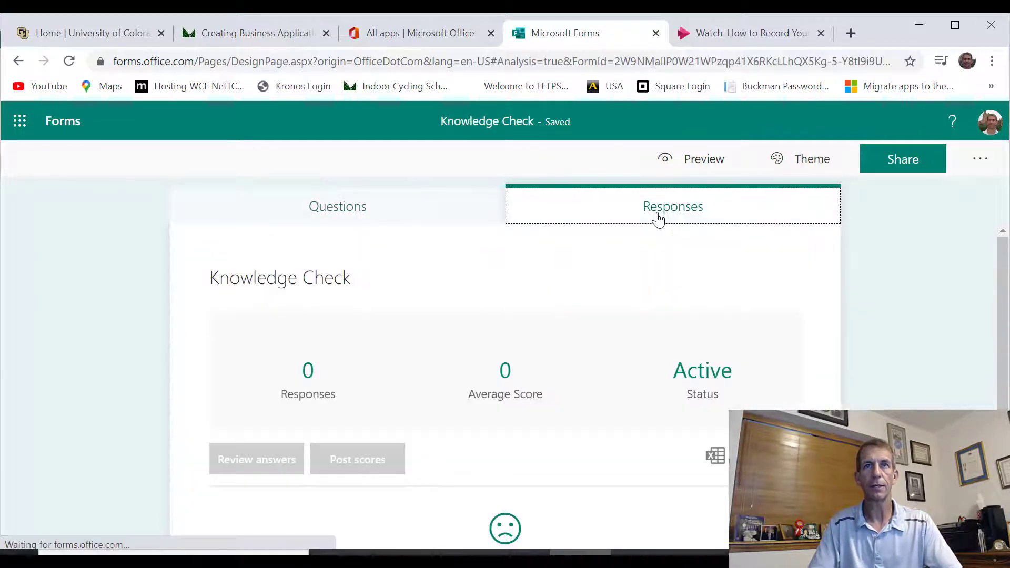
click(910, 169)
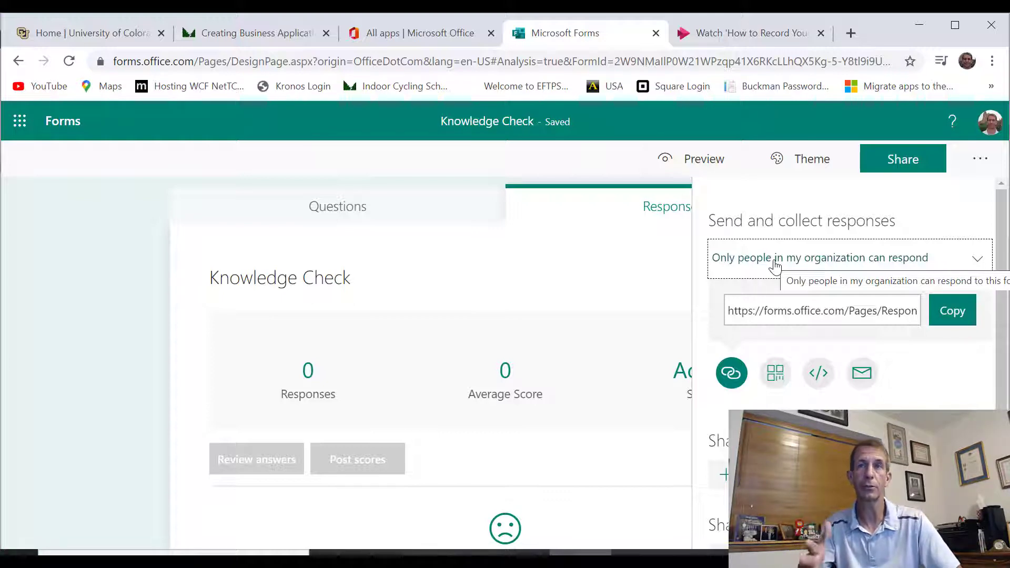
click(776, 263)
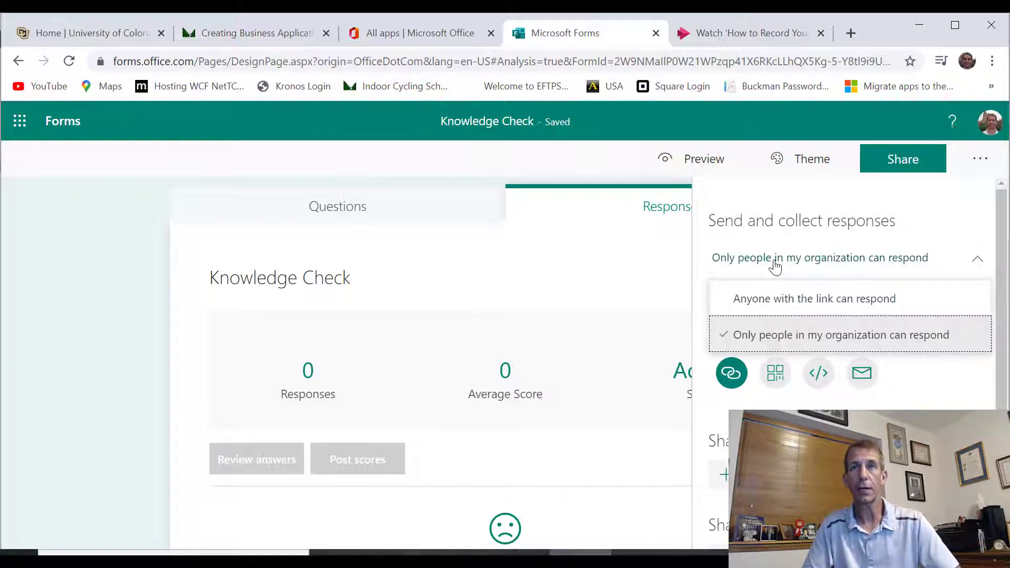
click(772, 304)
click(955, 314)
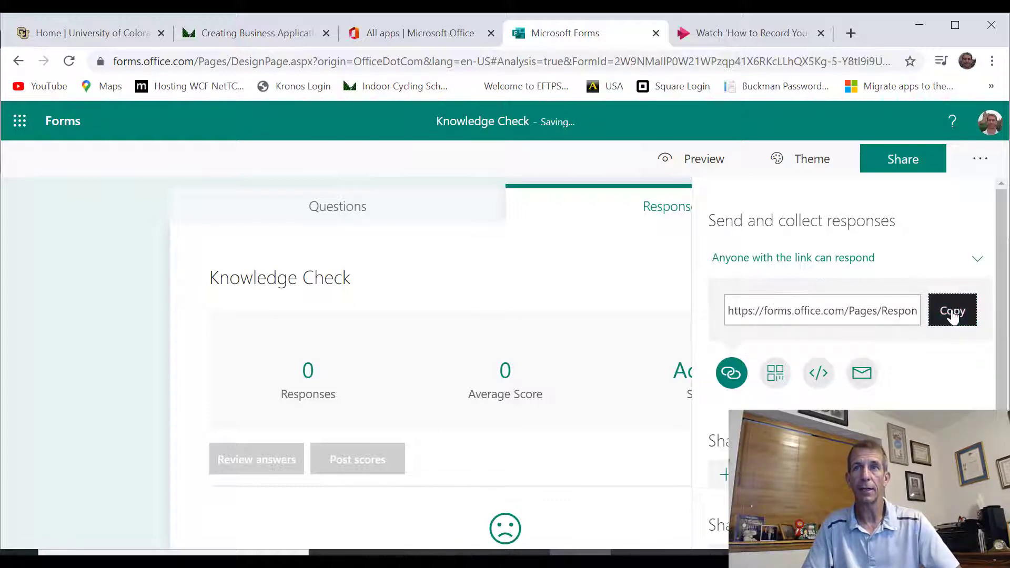
Switch to the Microsoft Stream video page, reload it, and show the video's Interactivity section
click(753, 34)
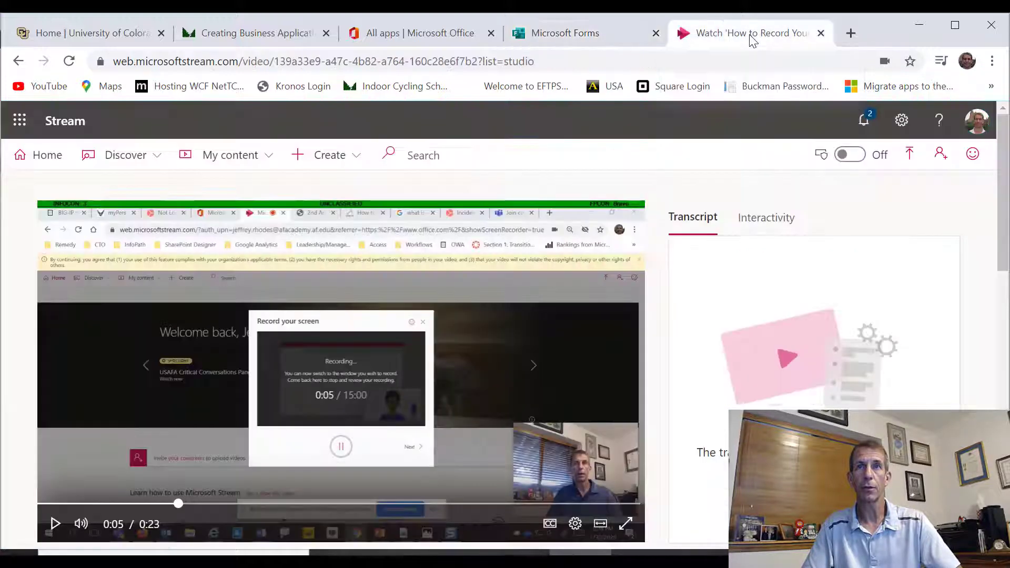
right_click(592, 187)
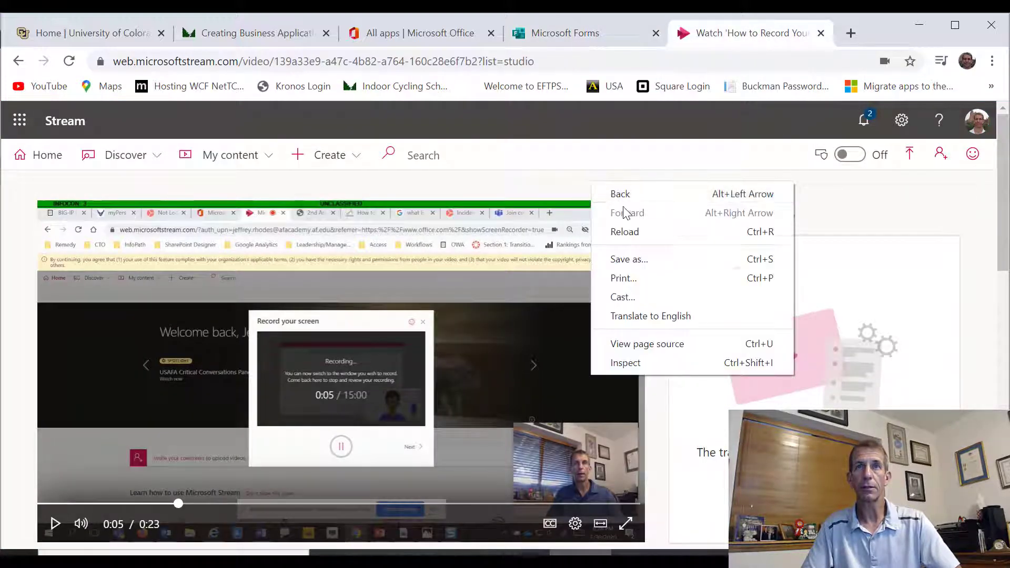
click(631, 230)
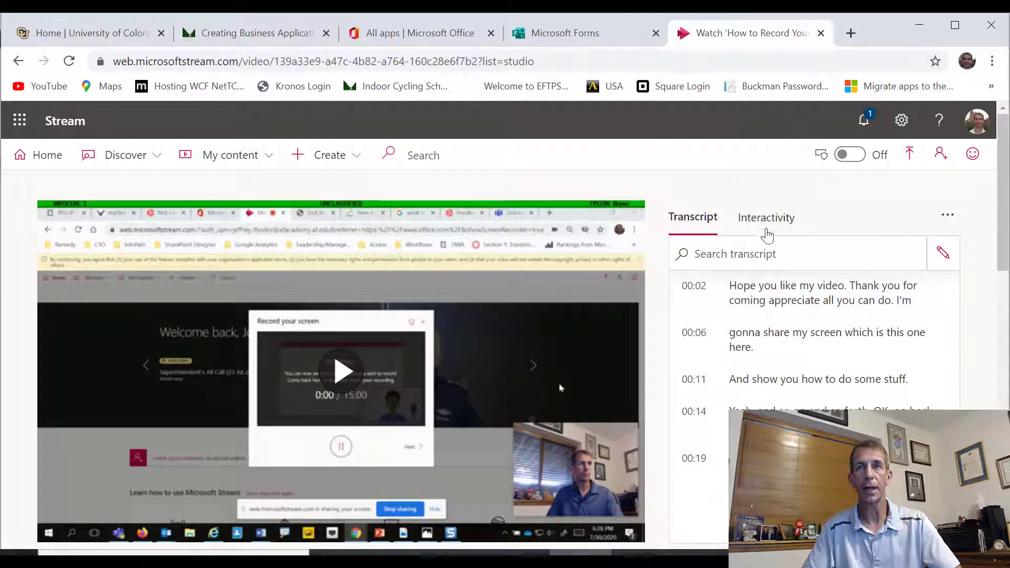
click(764, 218)
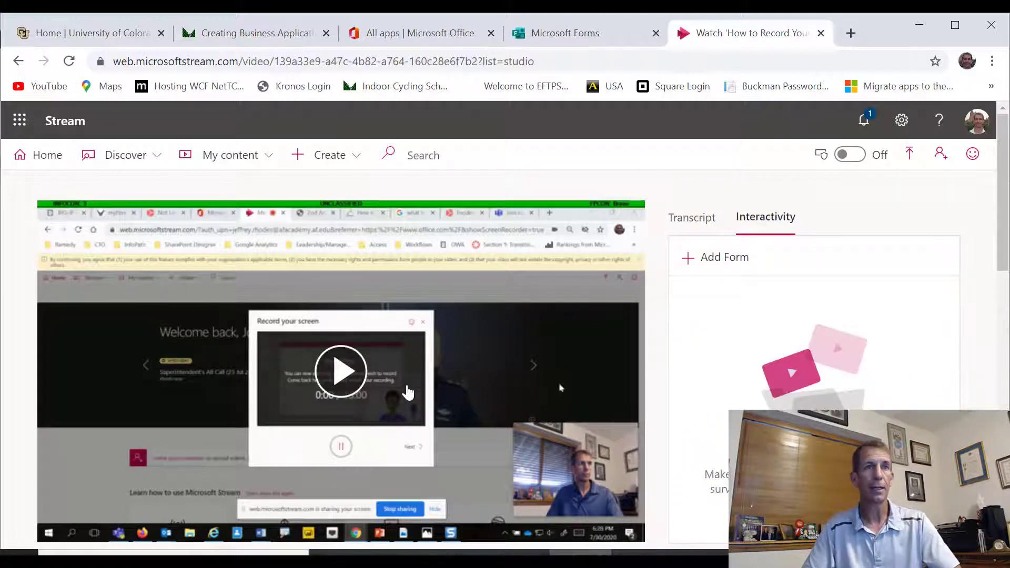
scroll(400, 385, down, 2)
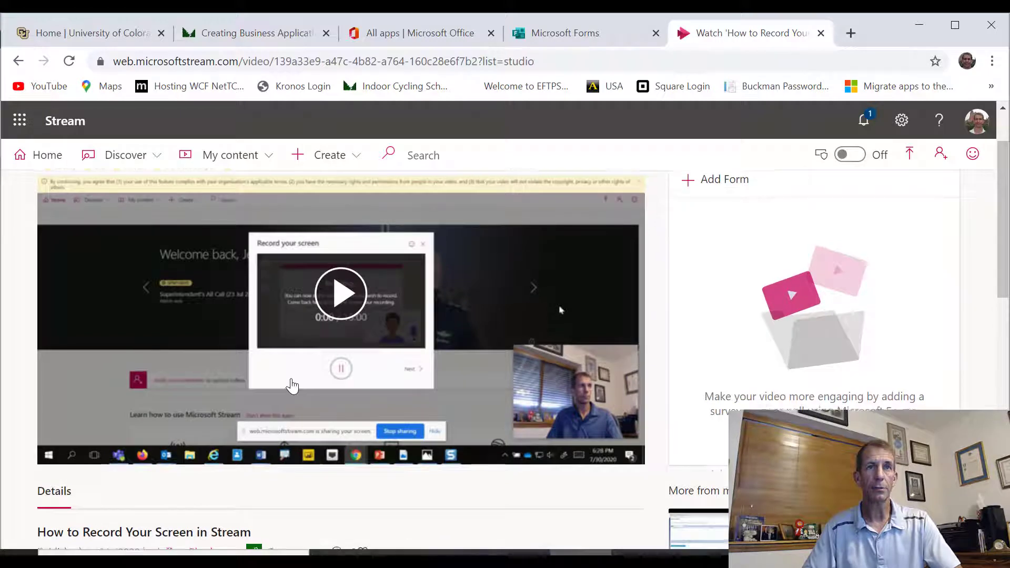
Play the video and pause it at 0:03, where the quiz should appear
scroll(291, 387, up, 2)
click(334, 378)
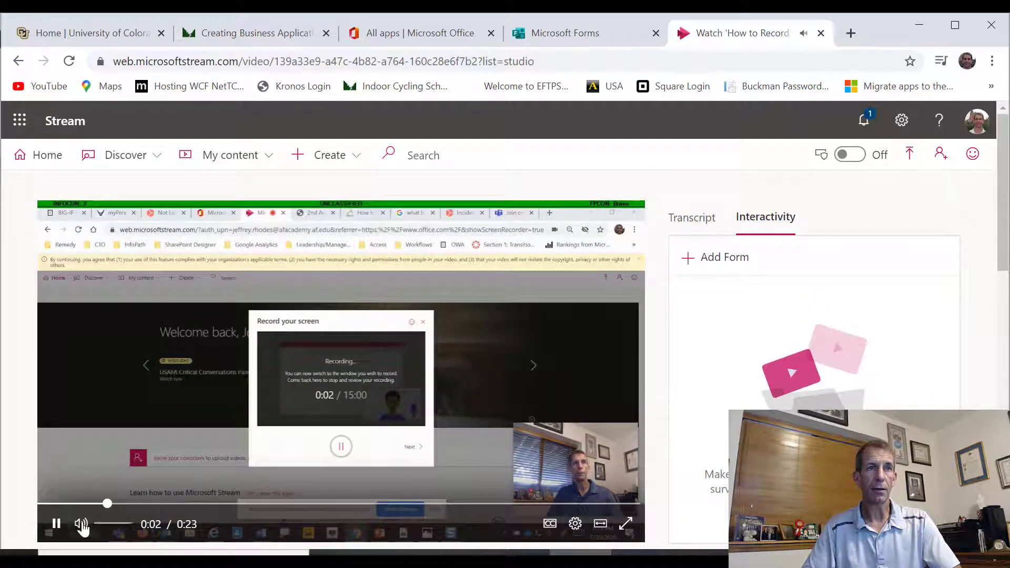
click(56, 524)
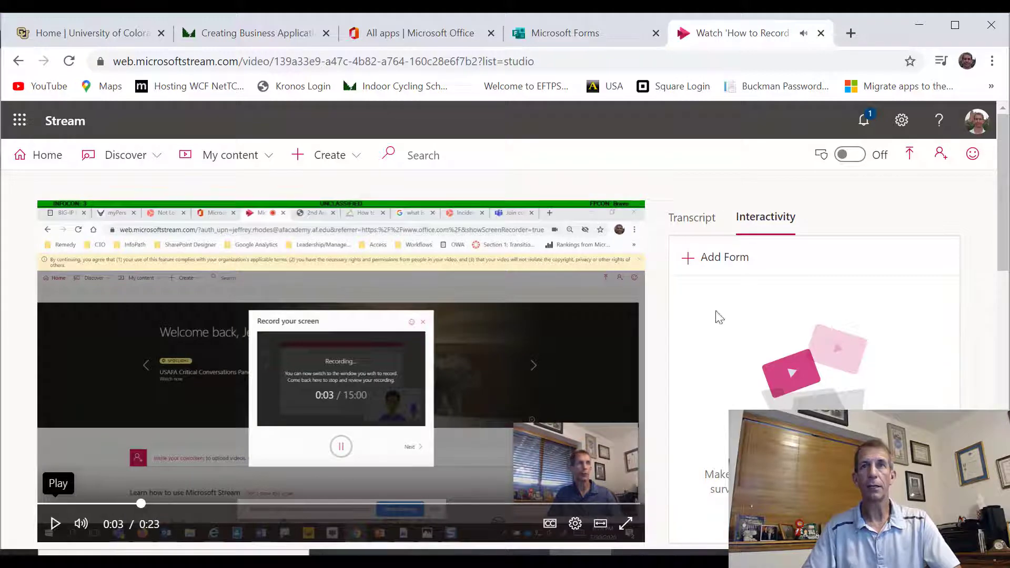
Add a form to the video at 0:03, using the copied quiz link and the name "Knowledge Check"
click(741, 257)
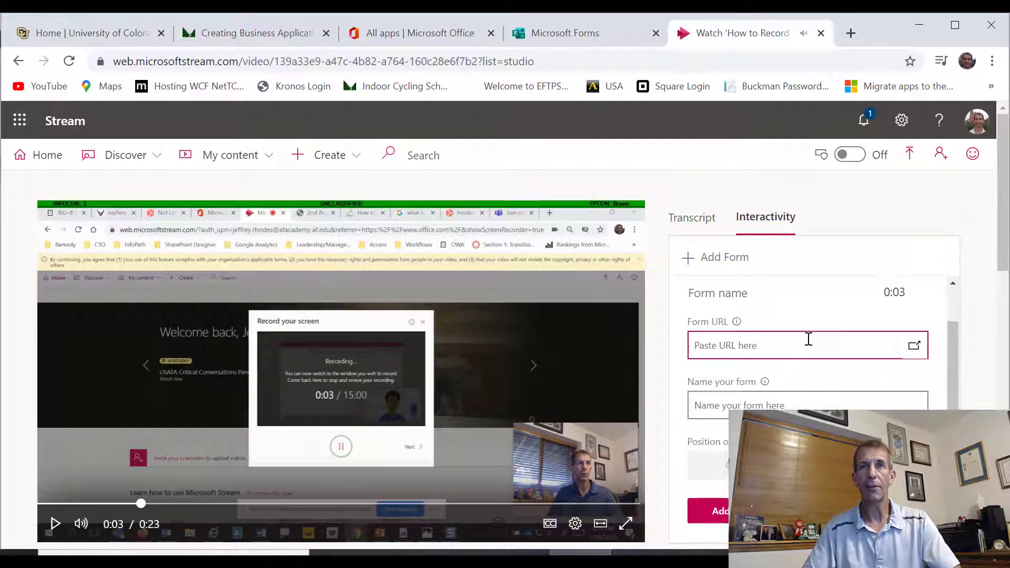
key(ctrl+v)
click(813, 397)
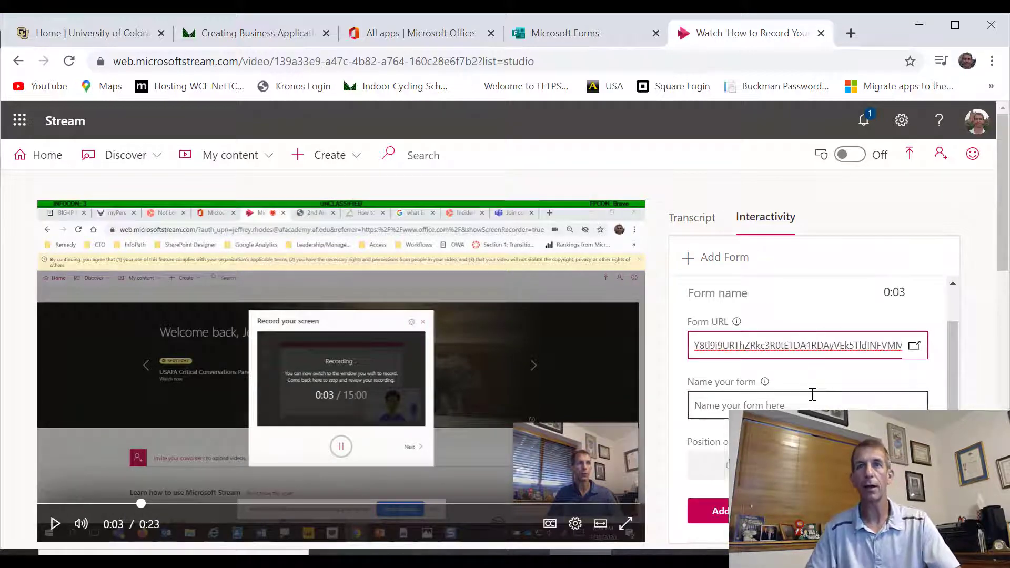
text(Kn)
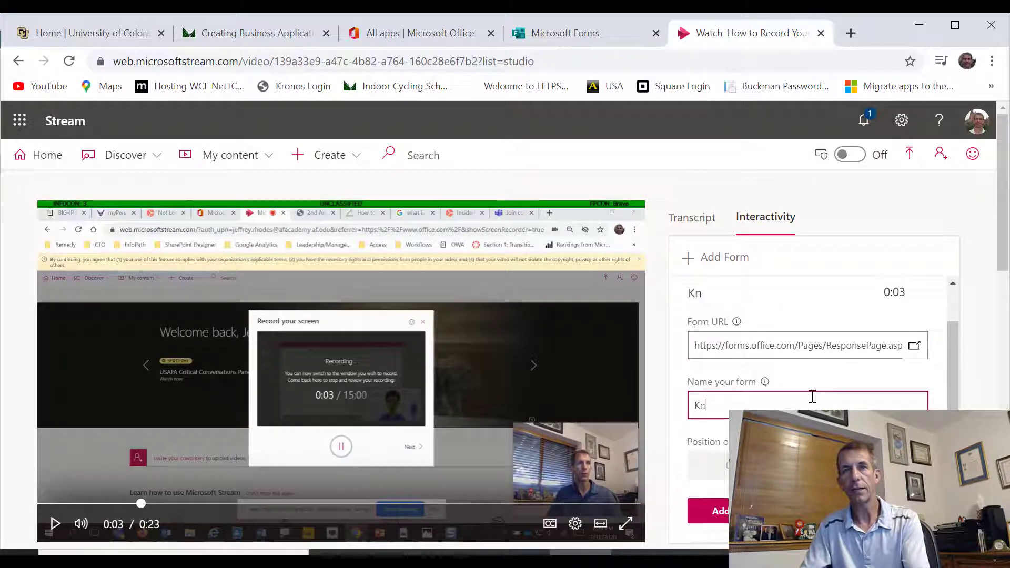
text(owledge Check)
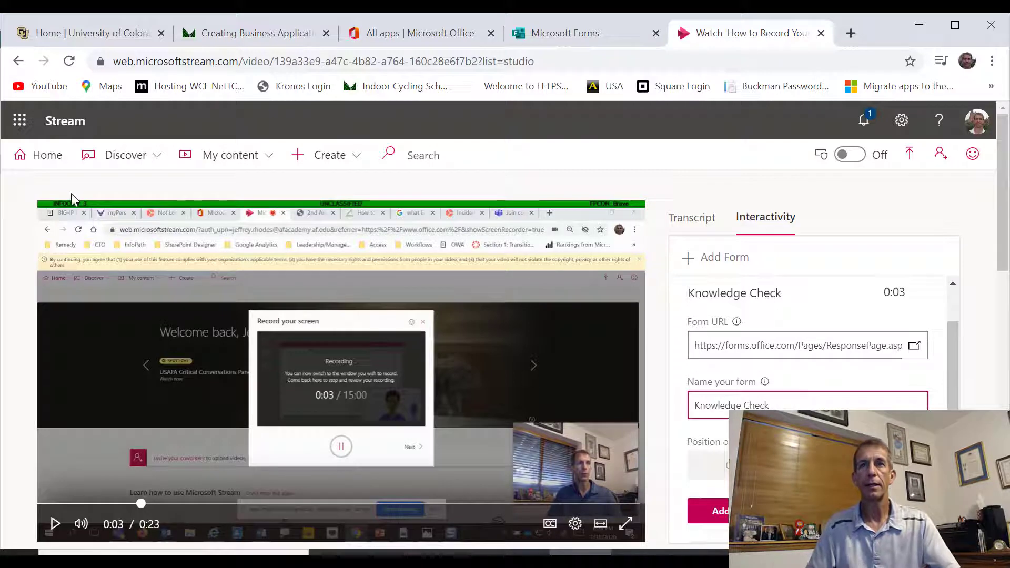
click(708, 511)
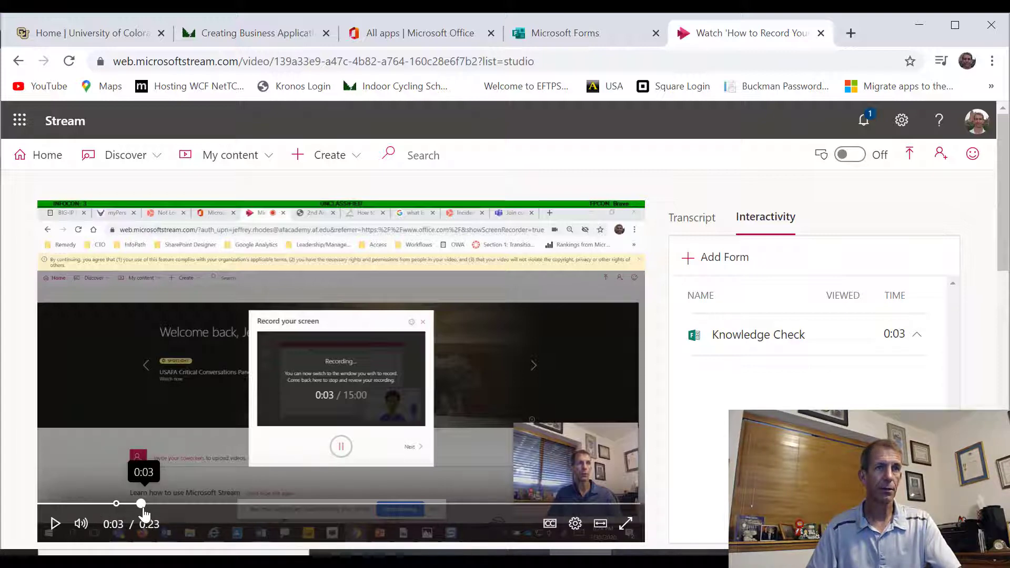
Replay the video from the start and answer the embedded quiz with "Abbey Road" and "Love Me Do"
click(42, 503)
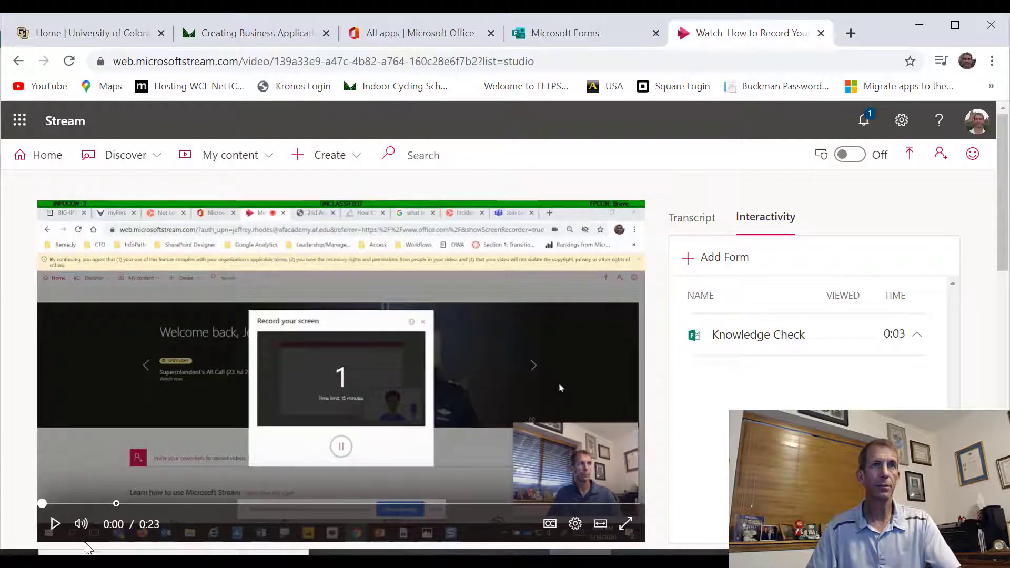
click(54, 524)
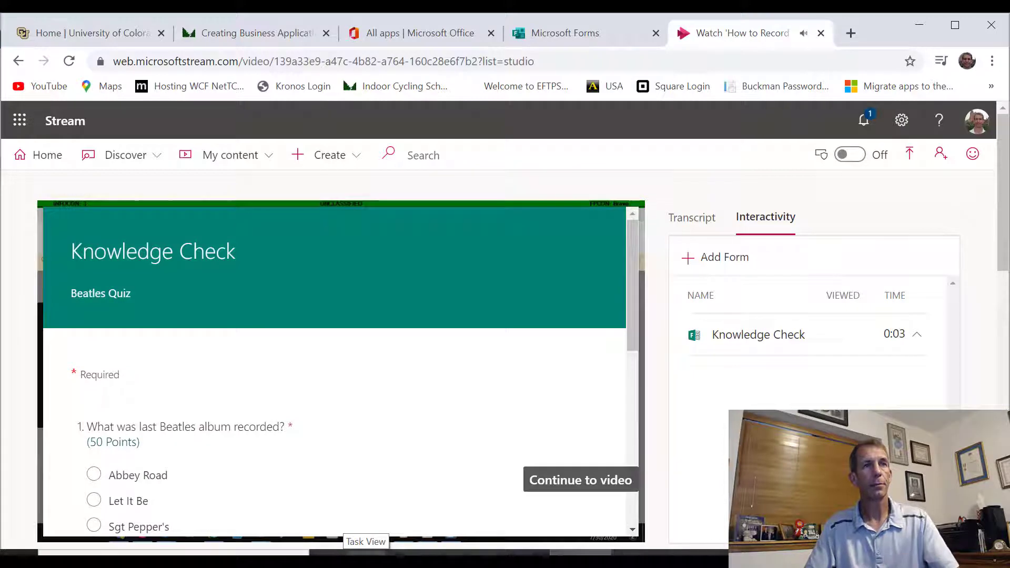
scroll(205, 390, down, 3)
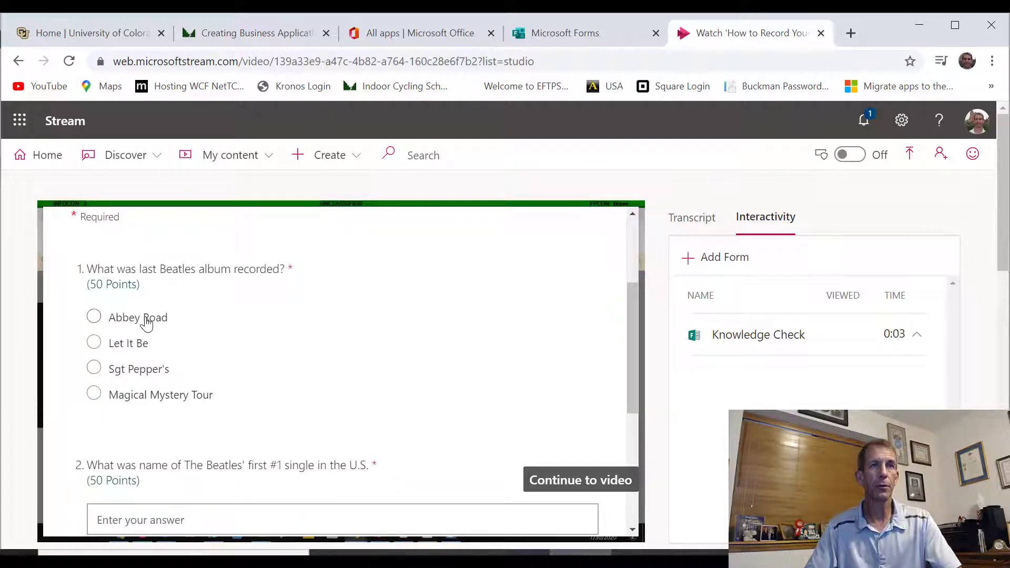
click(226, 529)
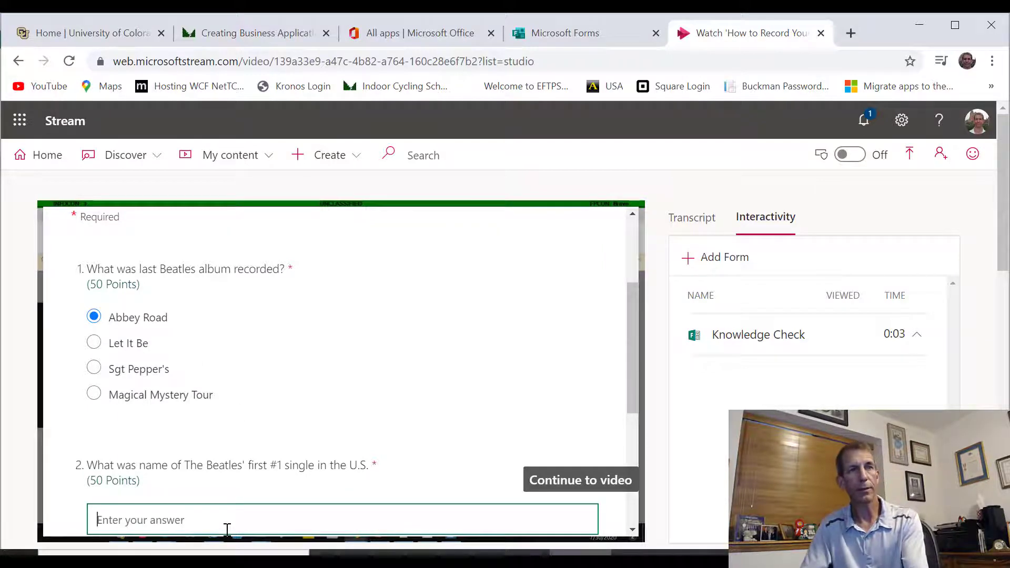
text(Love Me Do)
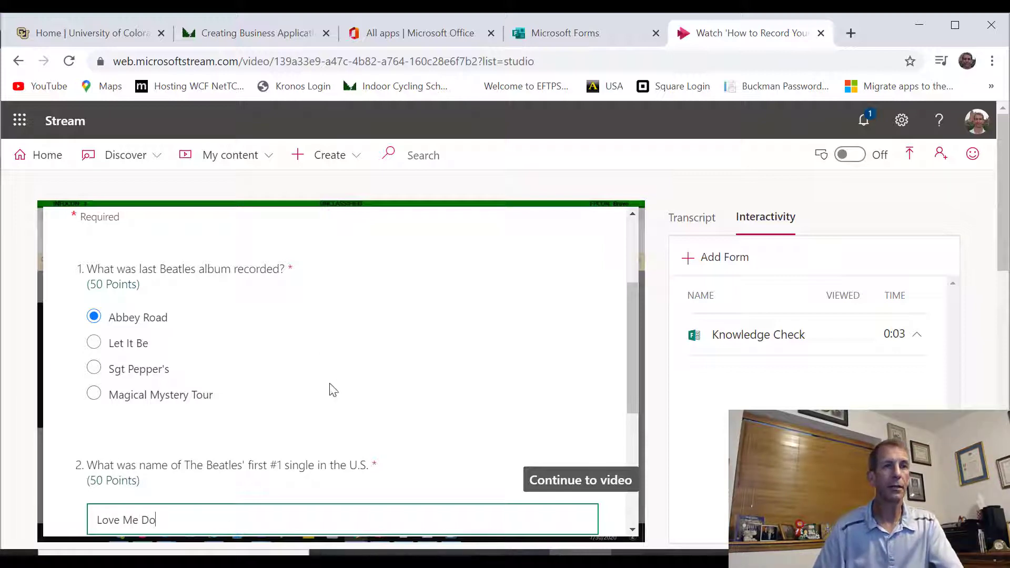
Submit the embedded quiz and review its graded results through the second question
scroll(329, 392, down, 2)
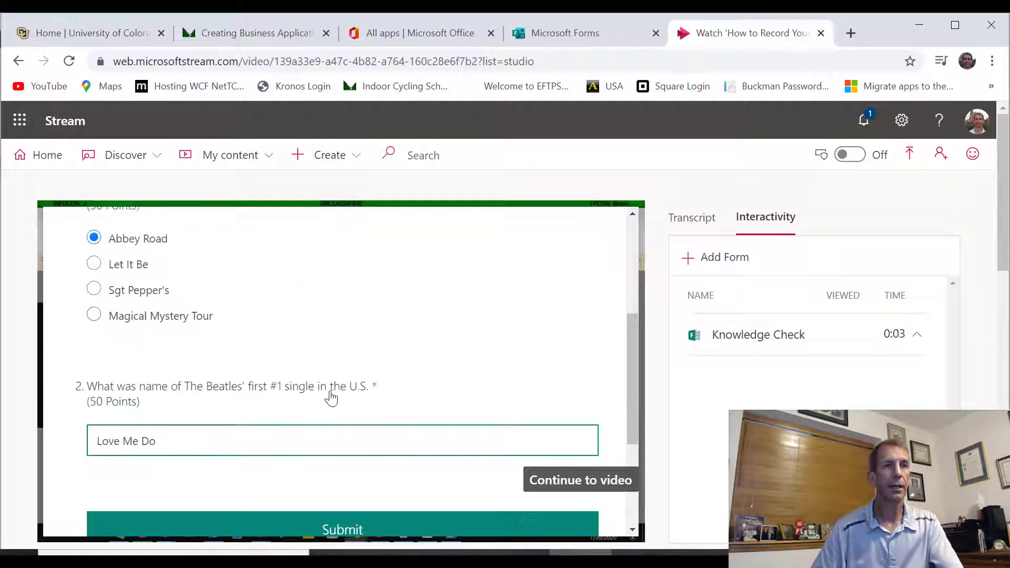
scroll(331, 399, down, 3)
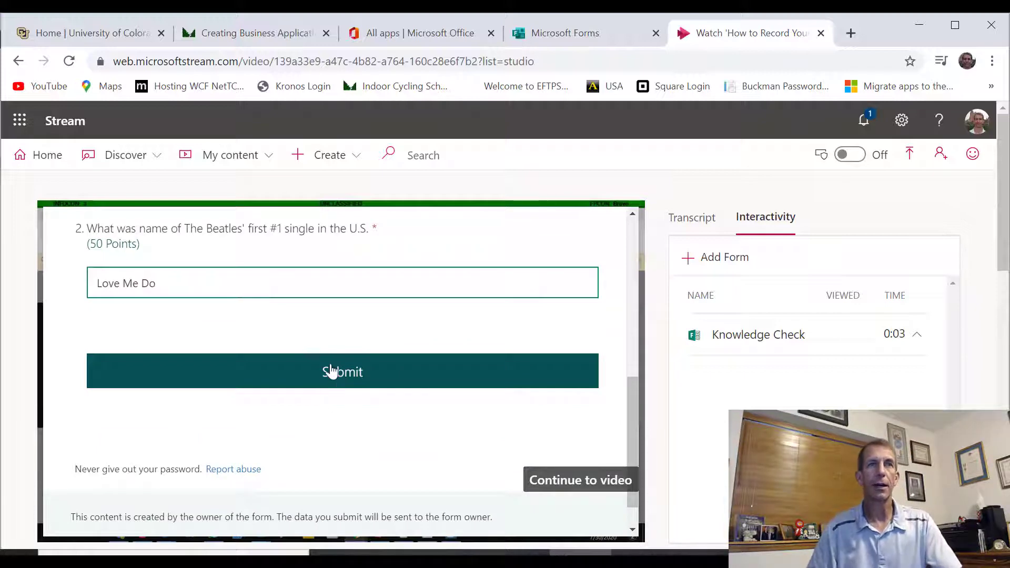
click(331, 371)
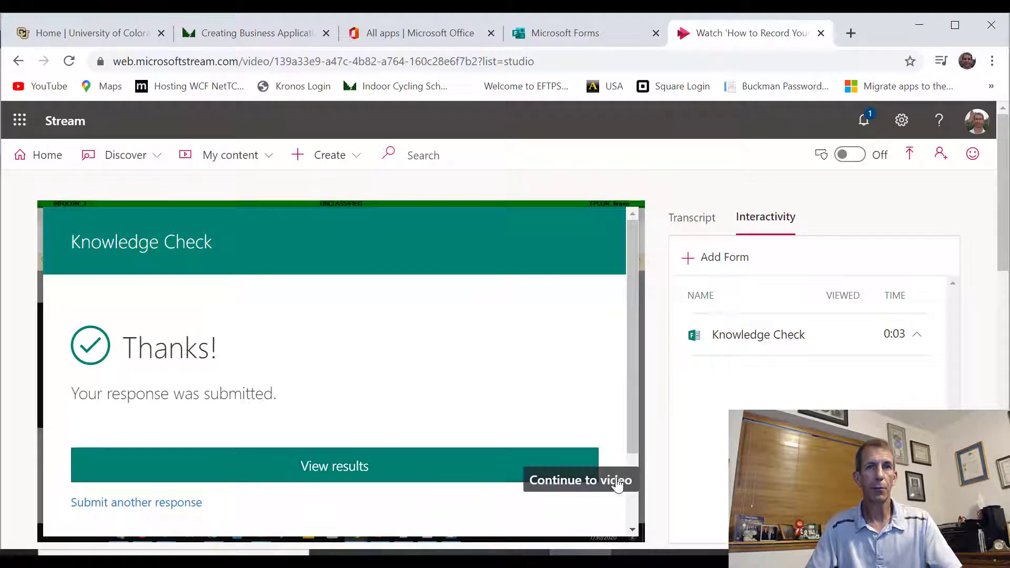
click(255, 468)
scroll(258, 462, down, 8)
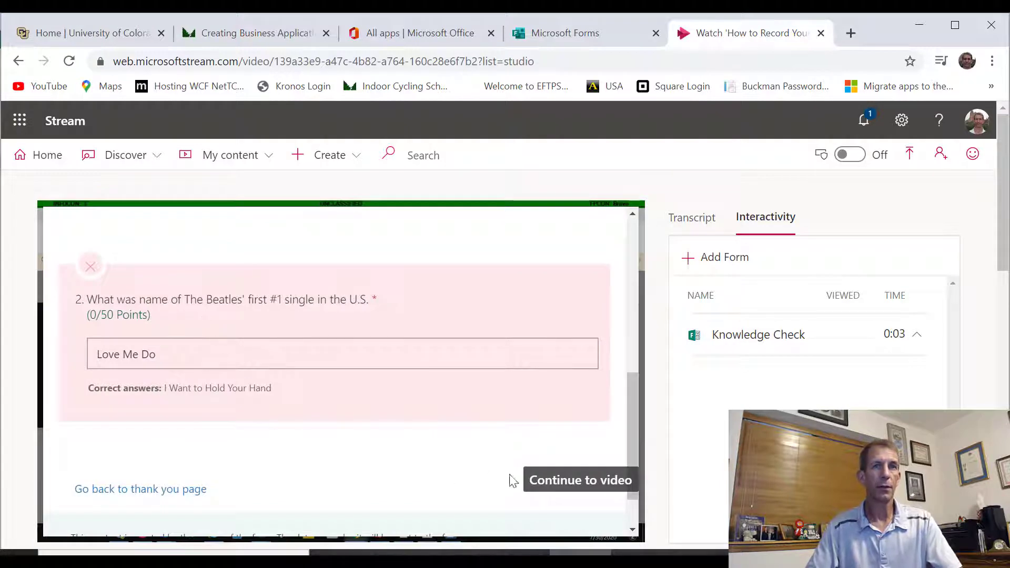
Continue to the video, replay it from near the start, and pause it at 0:11
click(562, 481)
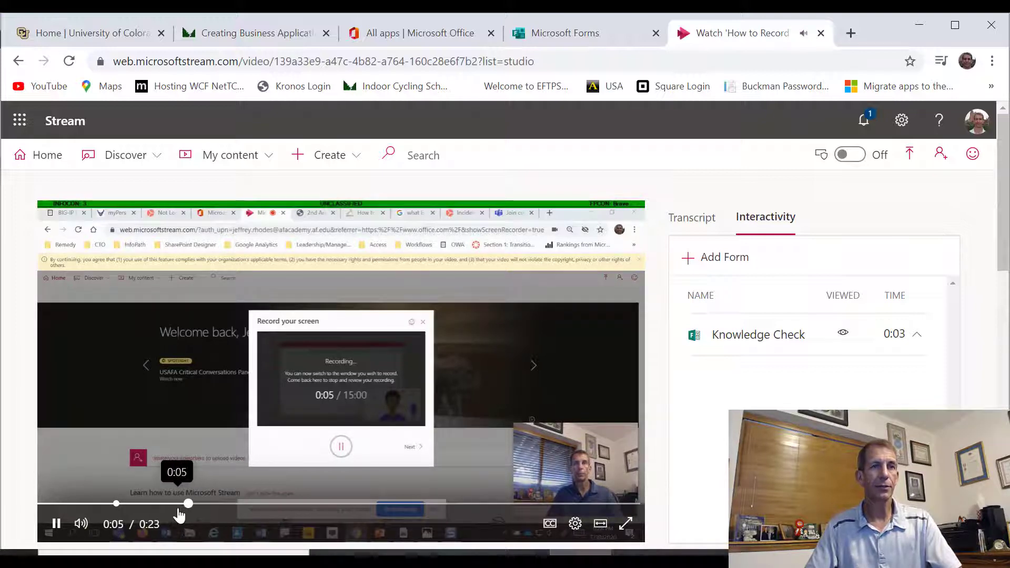
click(46, 504)
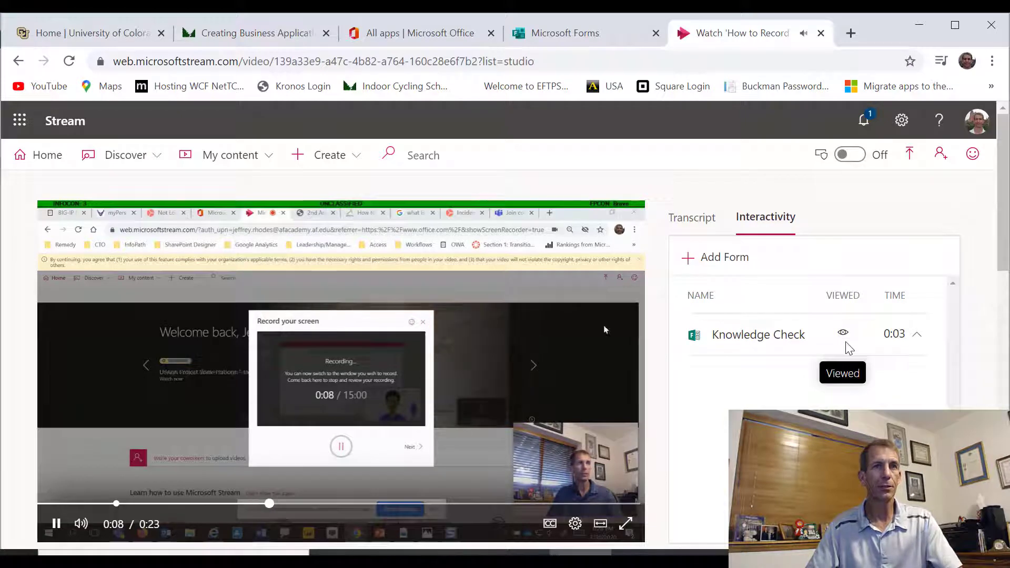
click(58, 524)
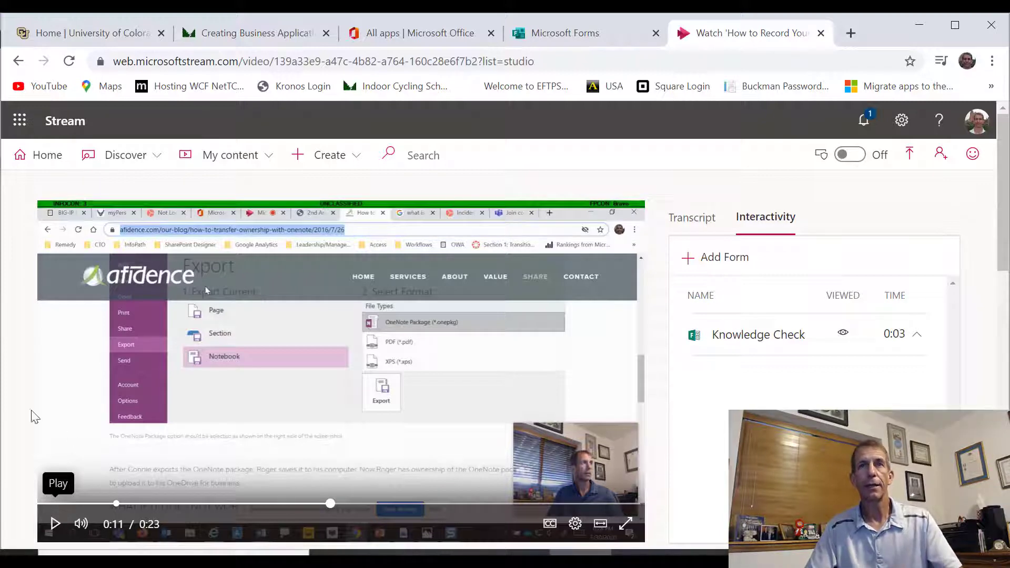
Copy the direct link from the video's sharing options, then close them
scroll(349, 311, down, 7)
scroll(352, 315, up, 5)
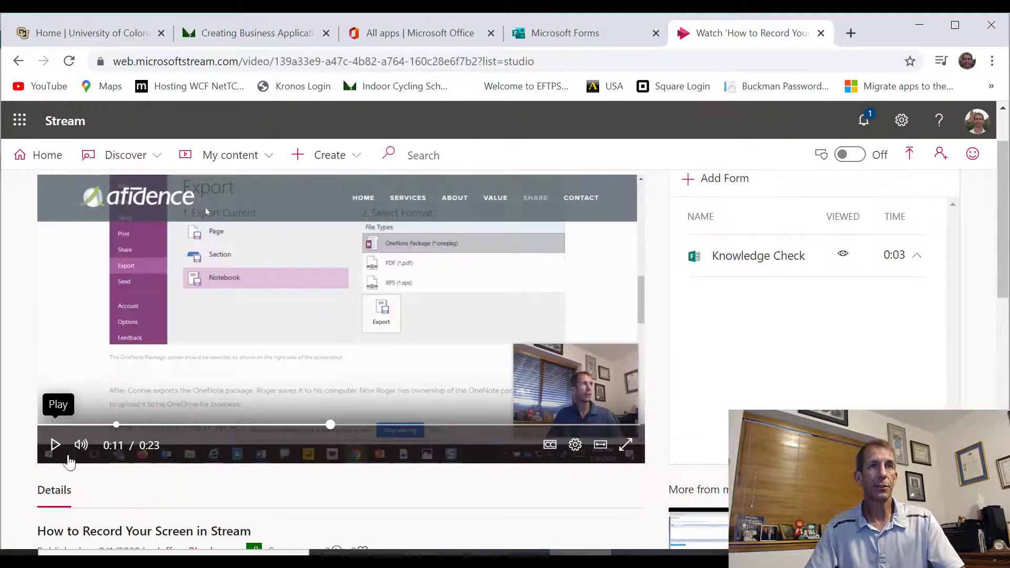
scroll(113, 492, down, 1)
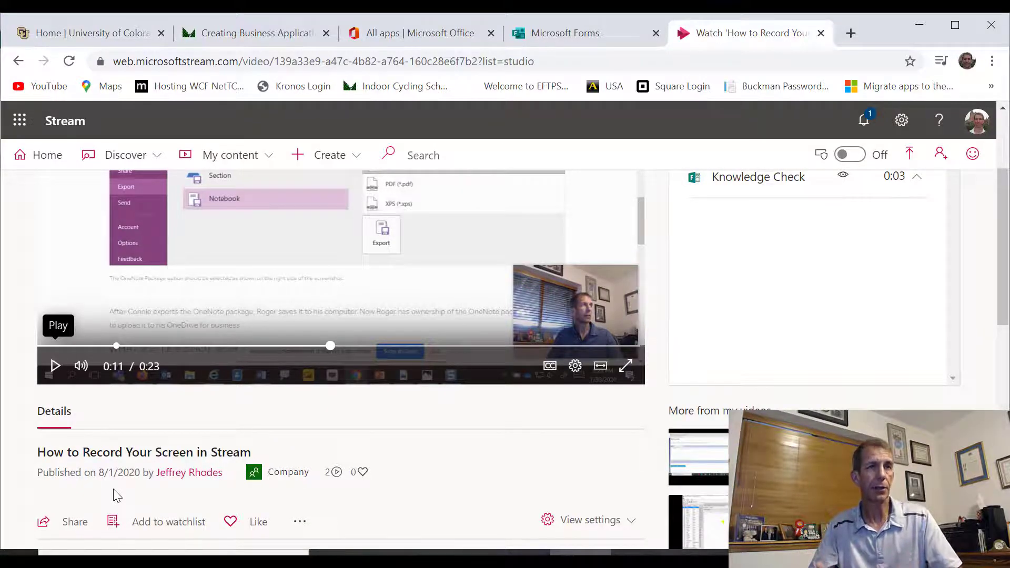
click(75, 522)
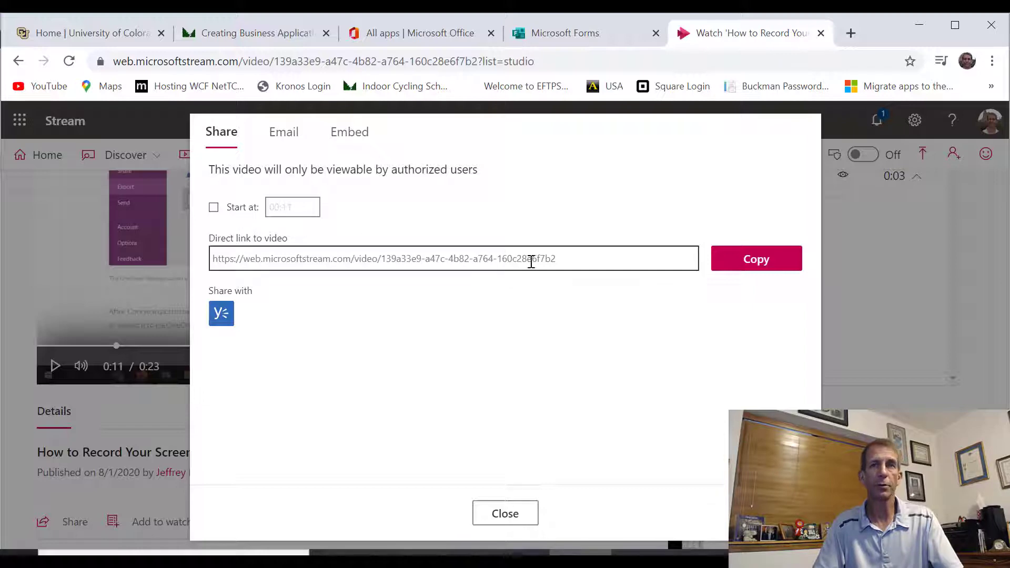
click(751, 263)
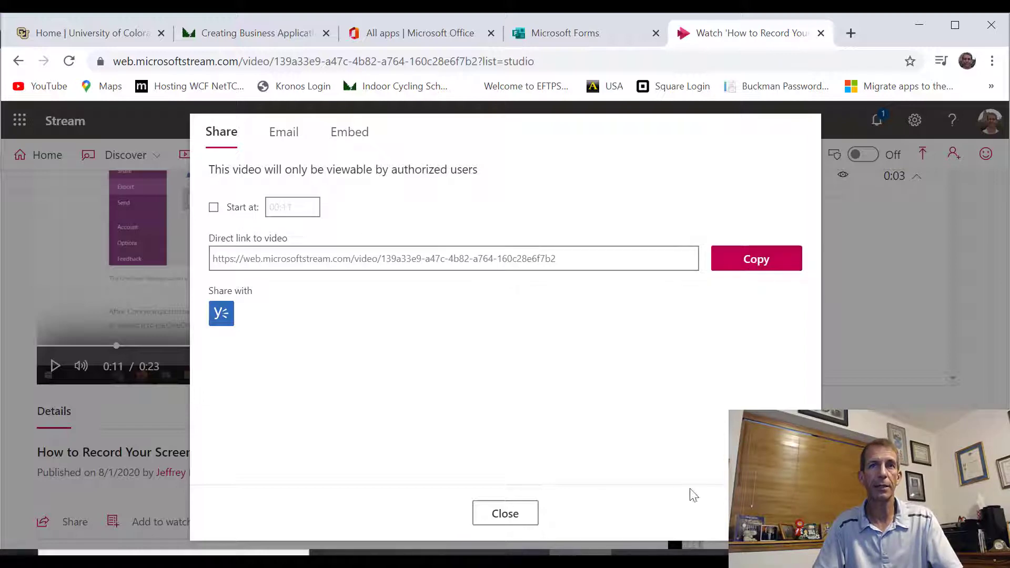
click(525, 513)
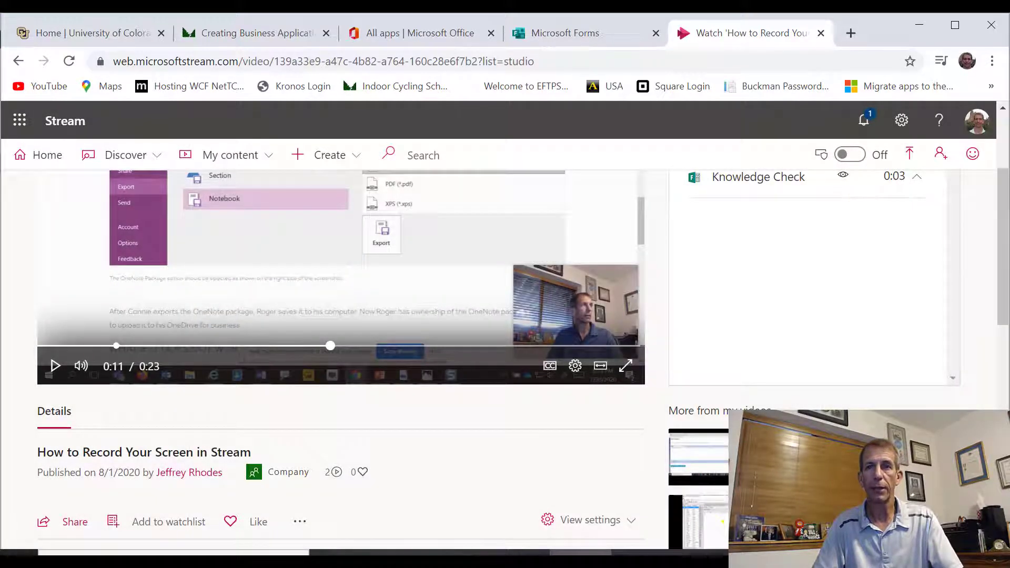
Switch to Microsoft Teams and set up a Stream tab for the copied video link in the General channel, without posting about it
key(alt+Tab)
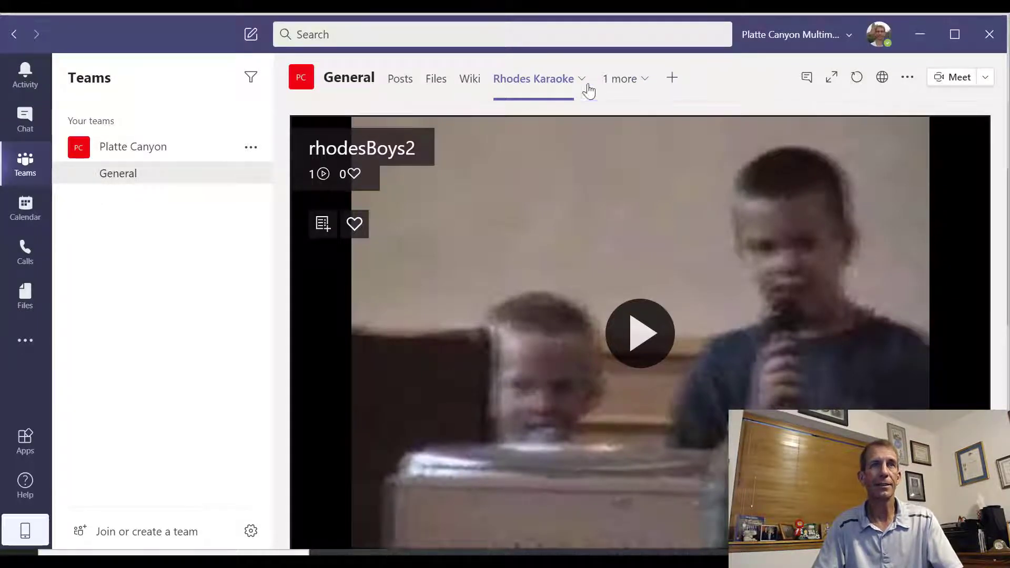
click(671, 84)
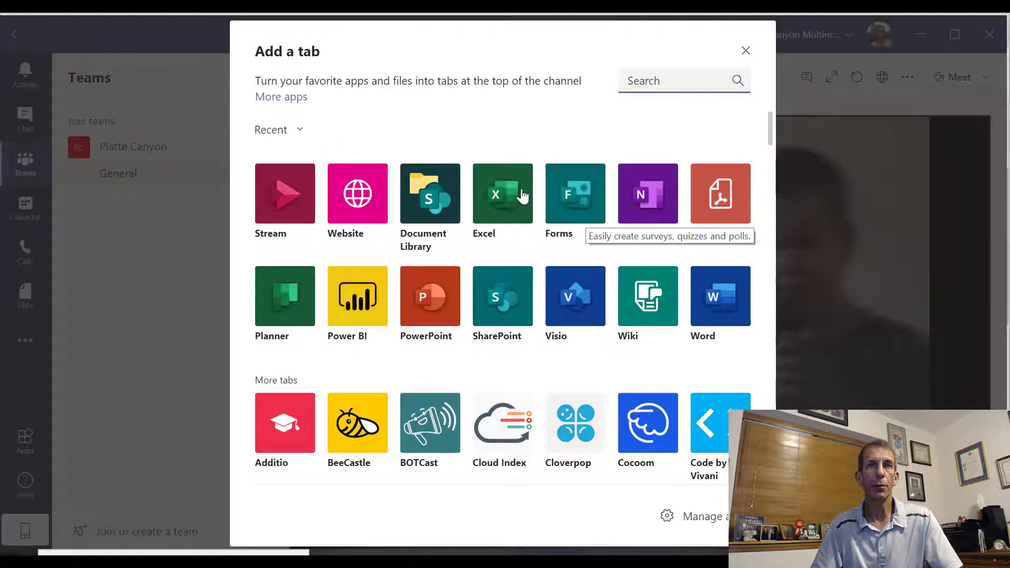
click(285, 213)
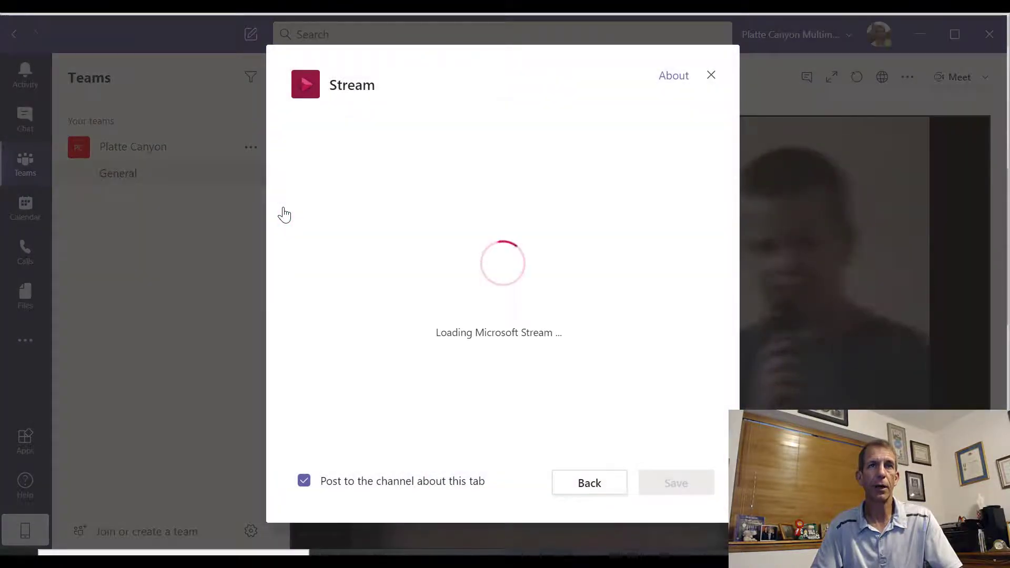
click(373, 496)
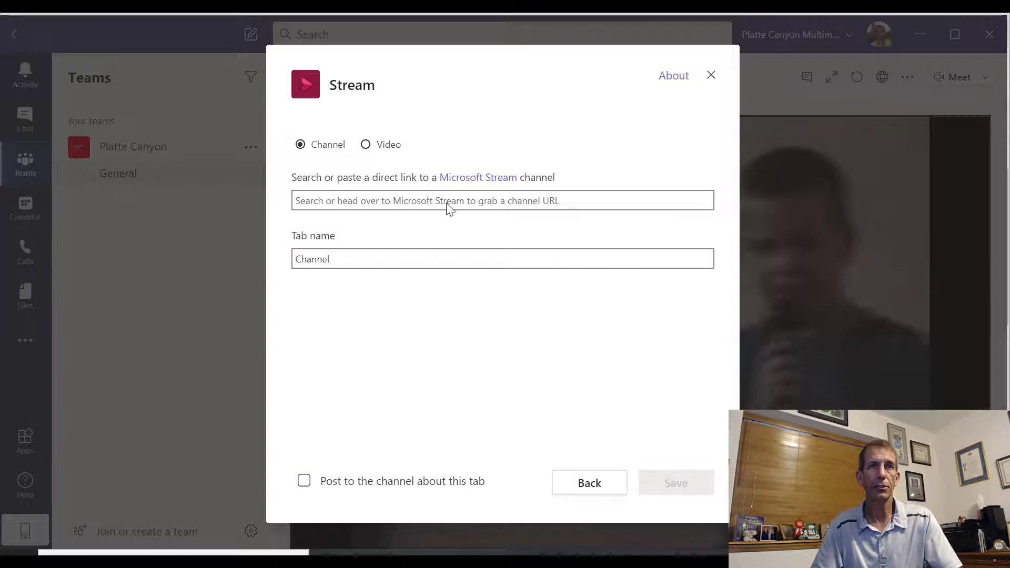
click(475, 191)
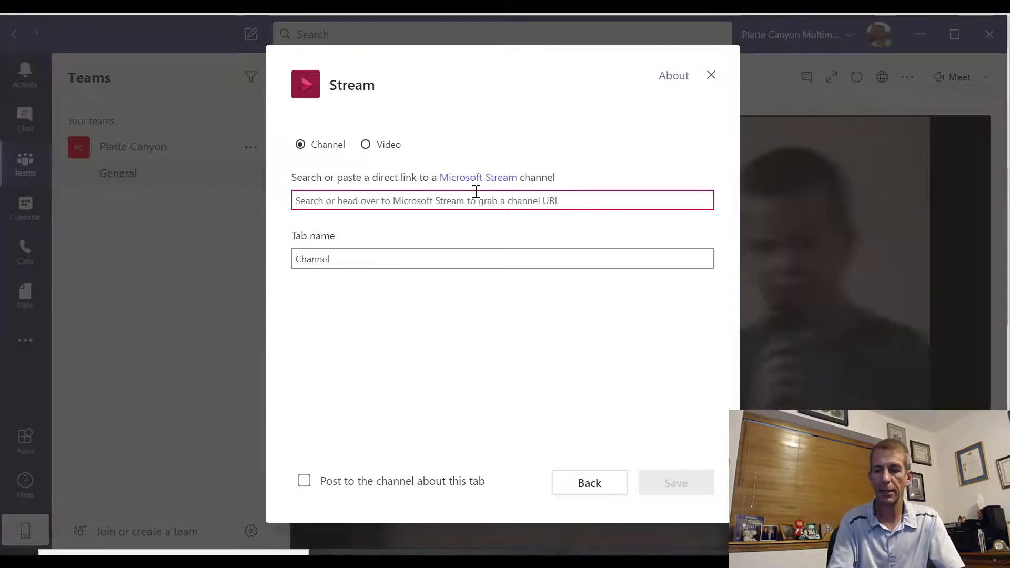
key(ctrl+v)
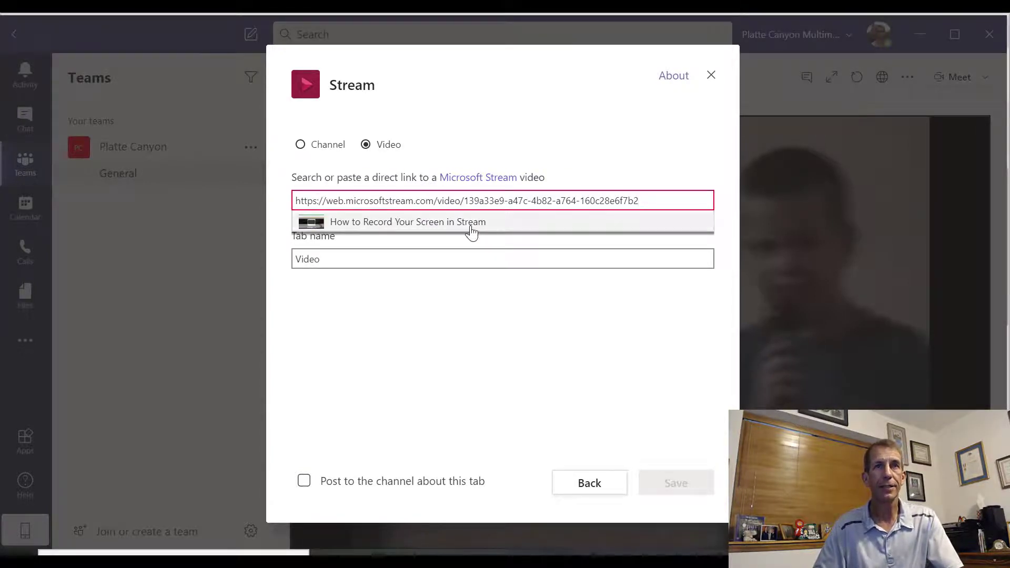
click(471, 226)
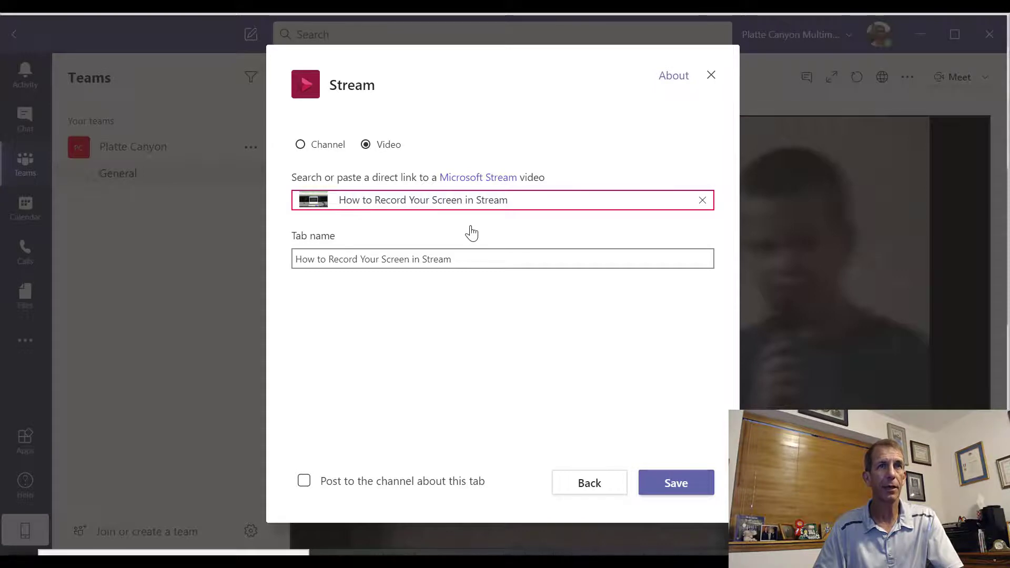
Name the new tab "Stream Video" and save it to the channel
drag(488, 265, 201, 244)
text(Stre)
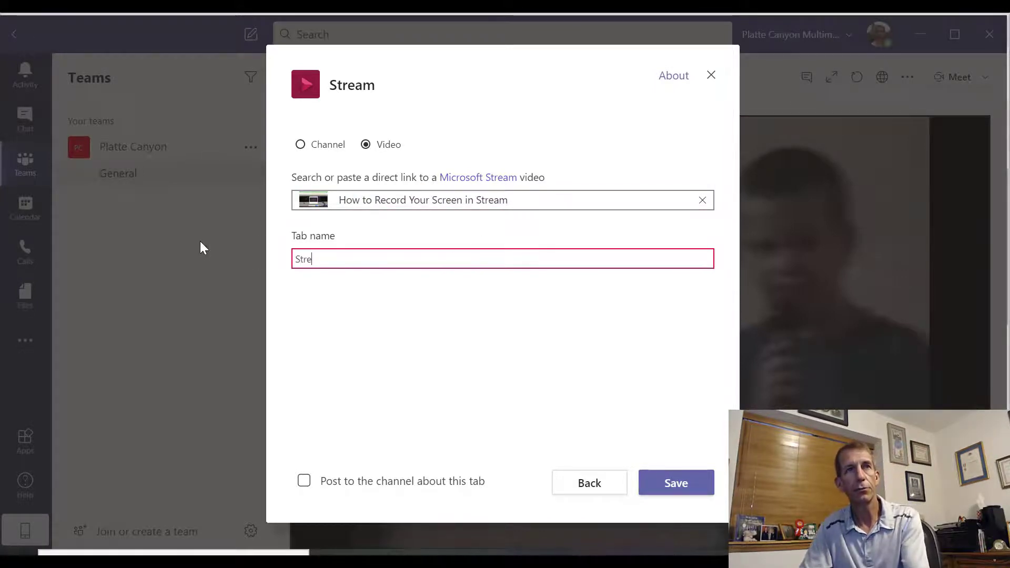
text(am Video)
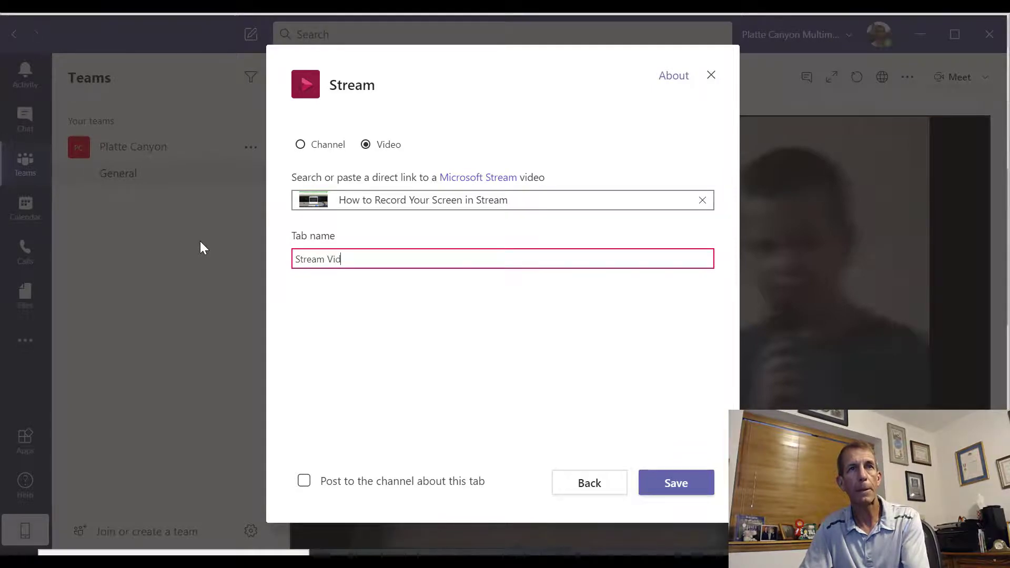
click(676, 479)
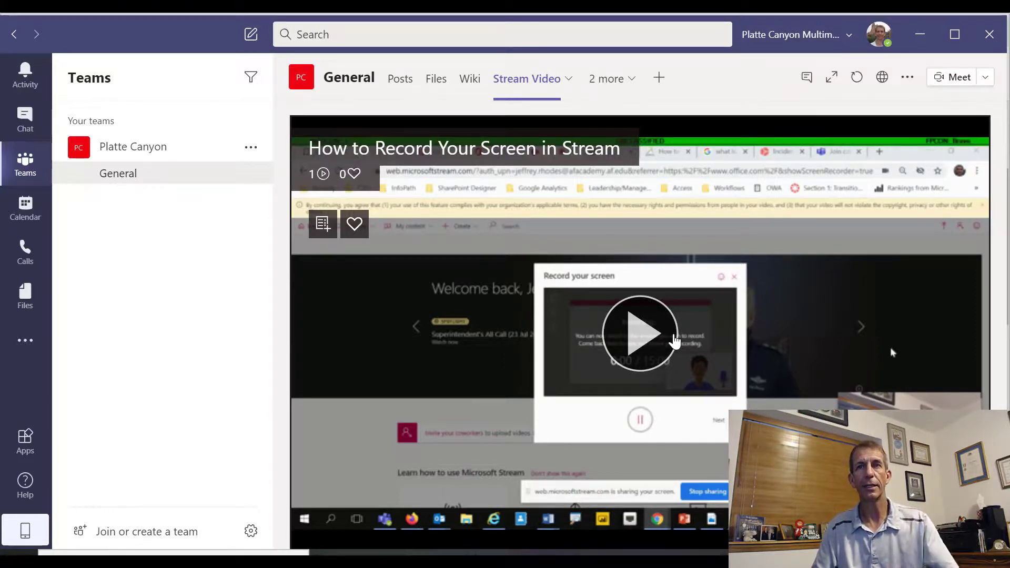
Play the video in the Stream Video tab and pause it at 0:07
click(638, 350)
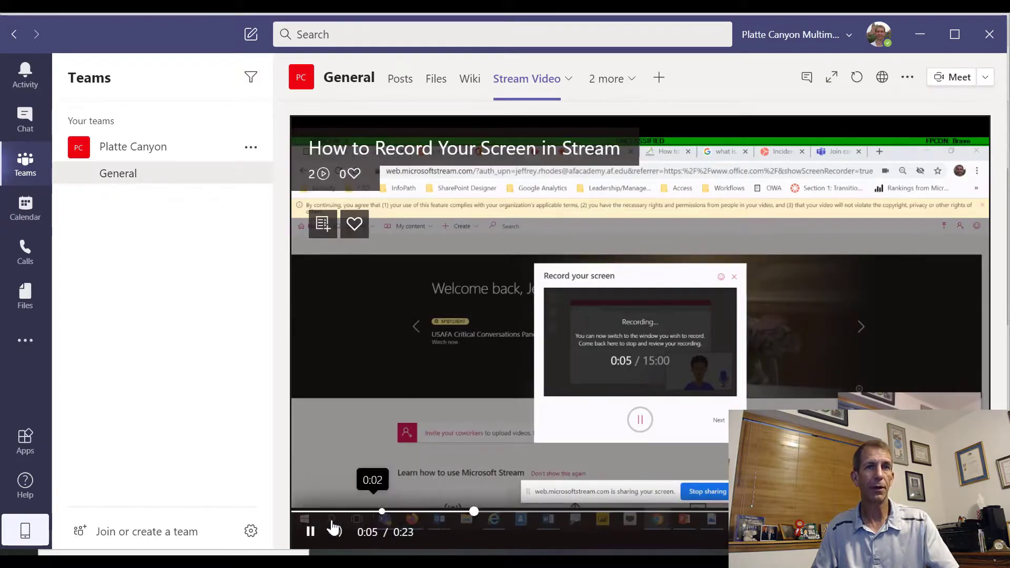
click(310, 533)
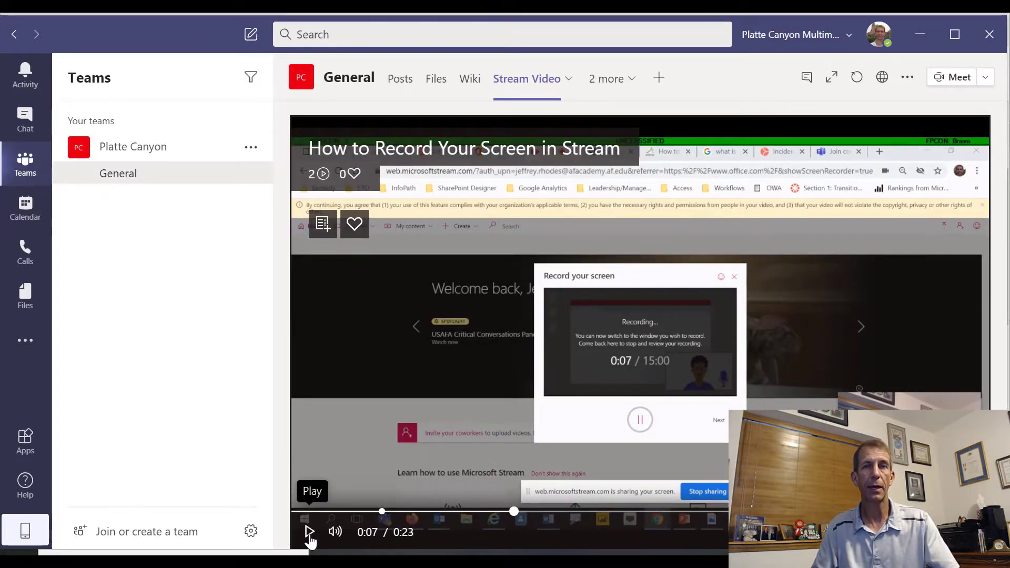